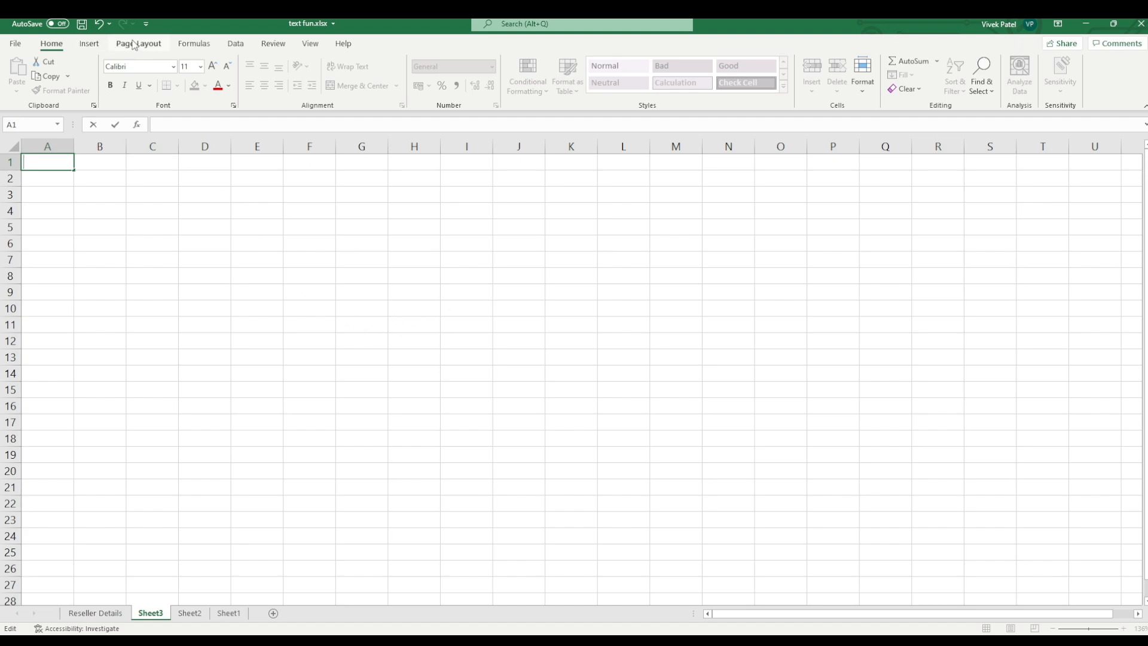
{"action": "left_click", "coordinate": [194, 43]}
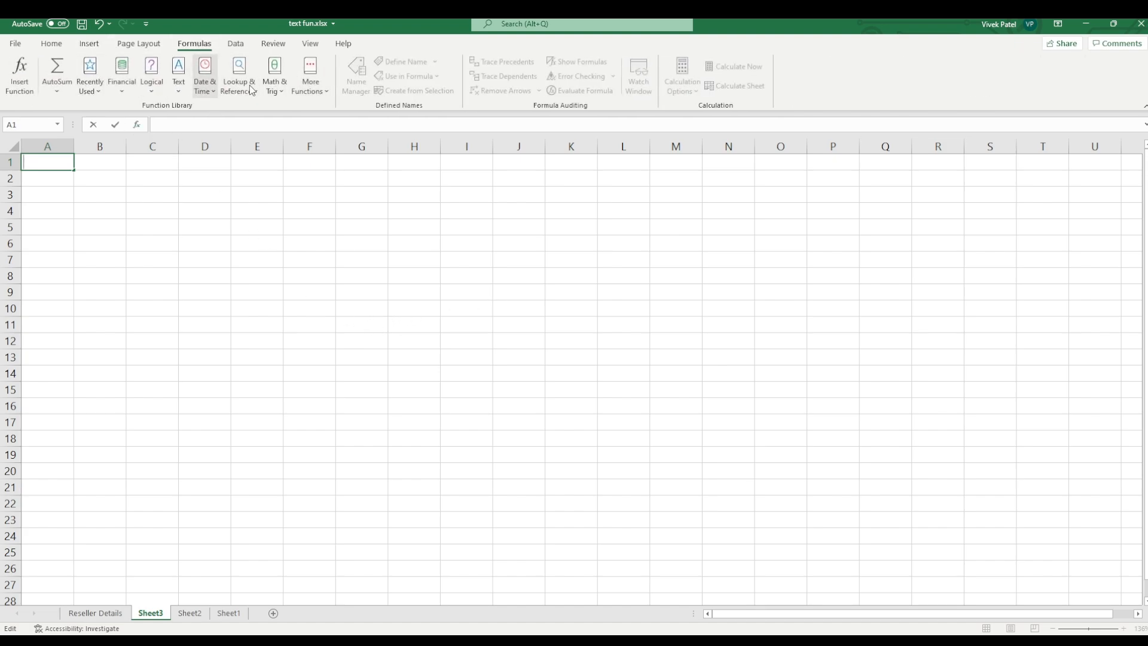
{"action": "left_click", "coordinate": [27, 94]}
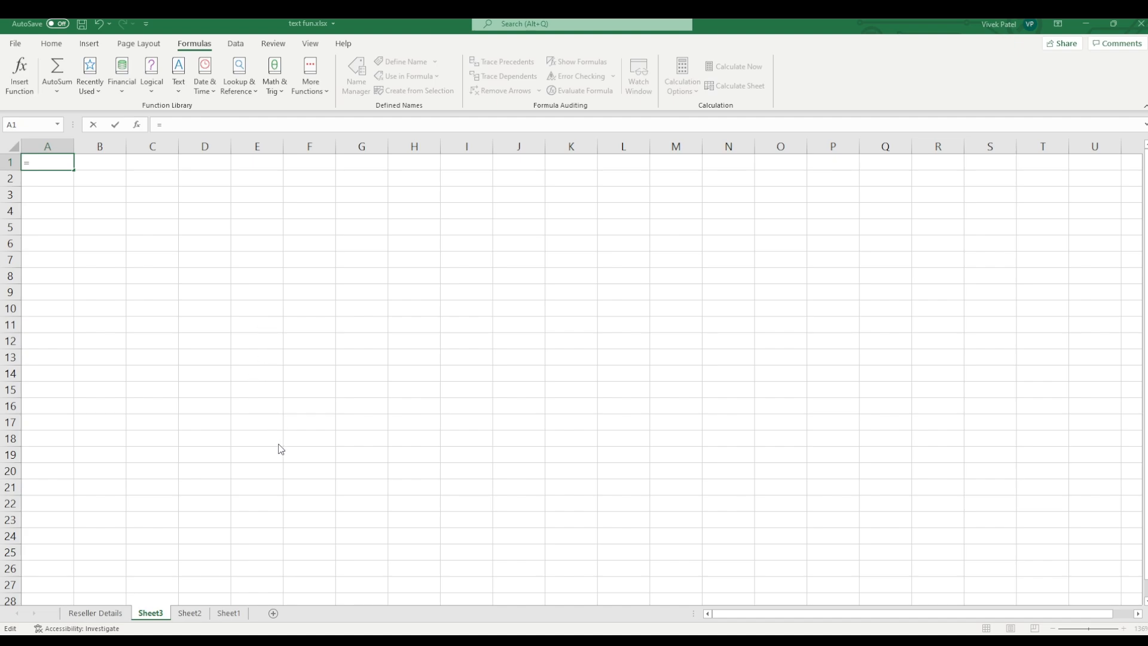
{"action": "key", "text": "Escape"}
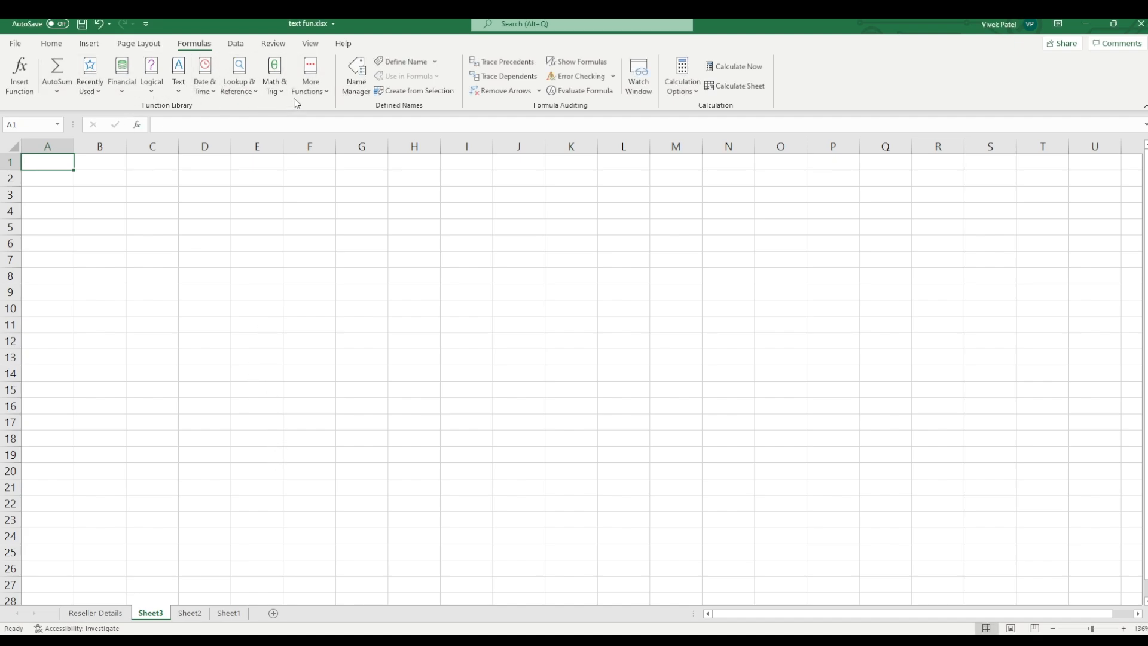
{"action": "left_click", "coordinate": [15, 43]}
{"action": "left_click", "coordinate": [16, 49]}
{"action": "left_click", "coordinate": [119, 200]}
{"action": "type", "text": "="}
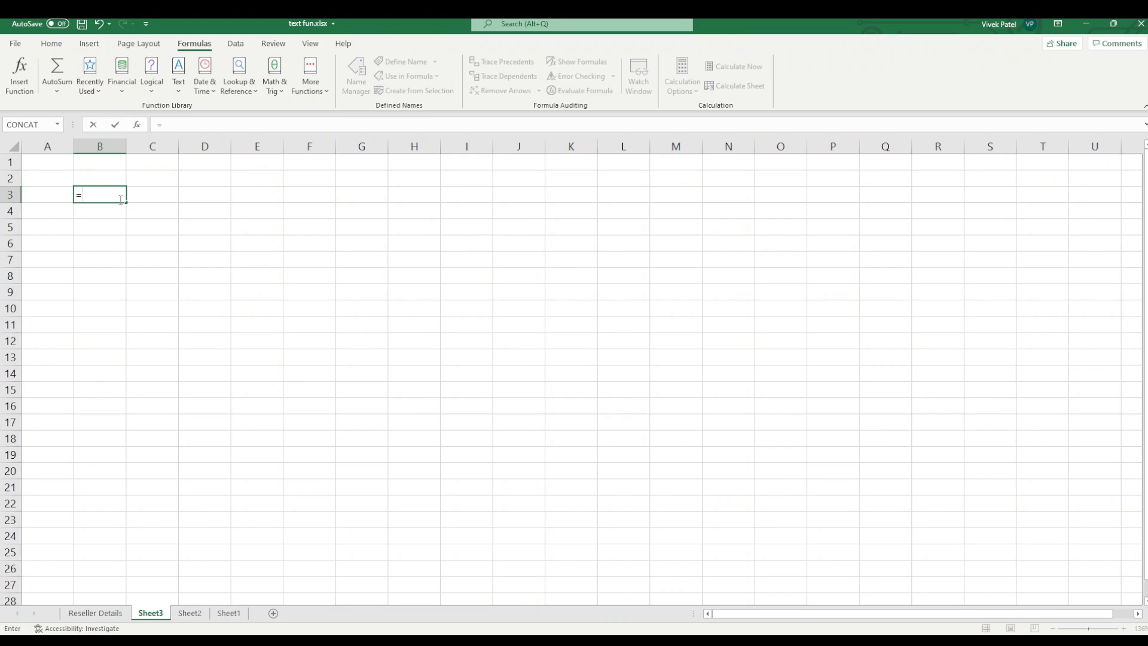
{"action": "type", "text": "su"}
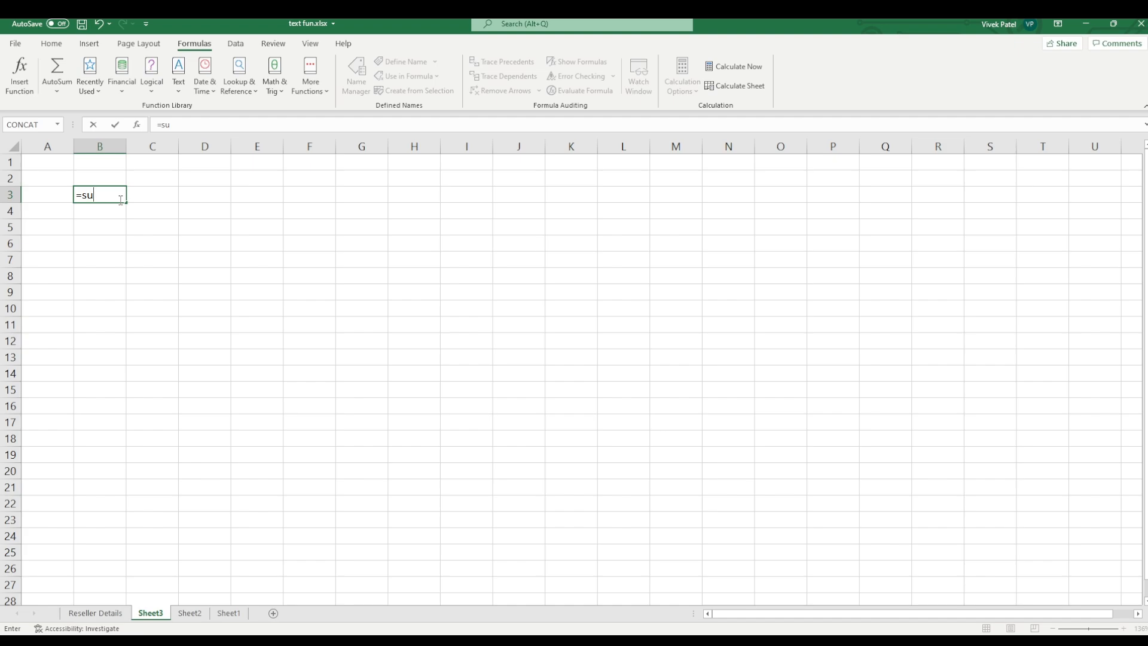
{"action": "key", "text": "BackSpace"}
{"action": "key", "text": "BackSpace"}
{"action": "key", "text": "BackSpace"}
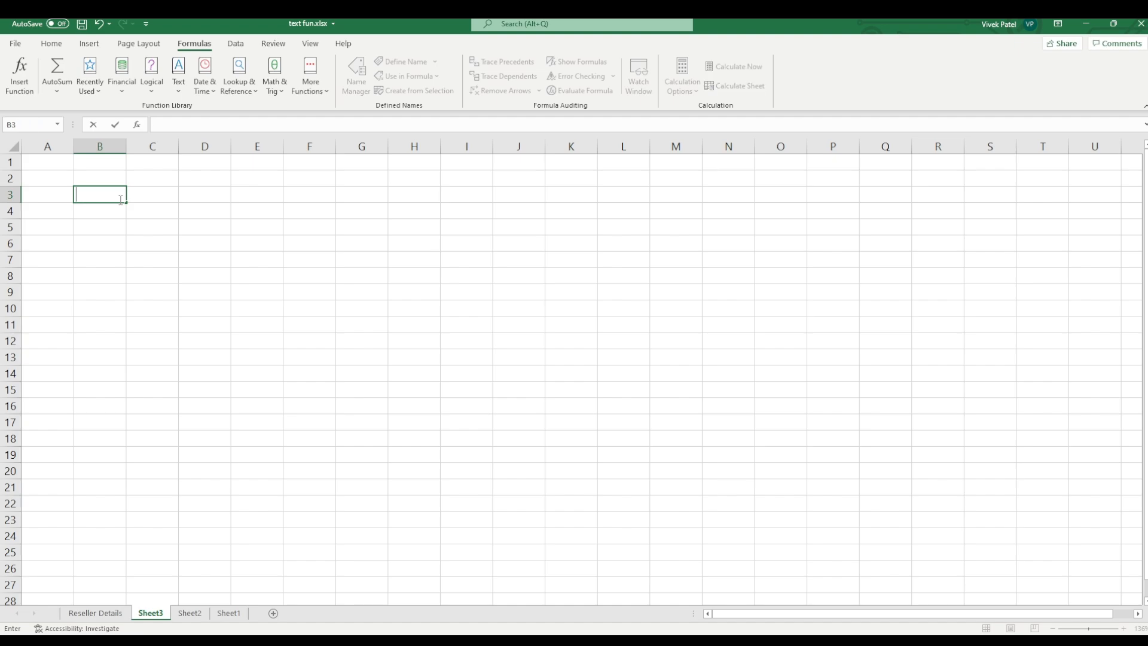
{"action": "left_click", "coordinate": [182, 225]}
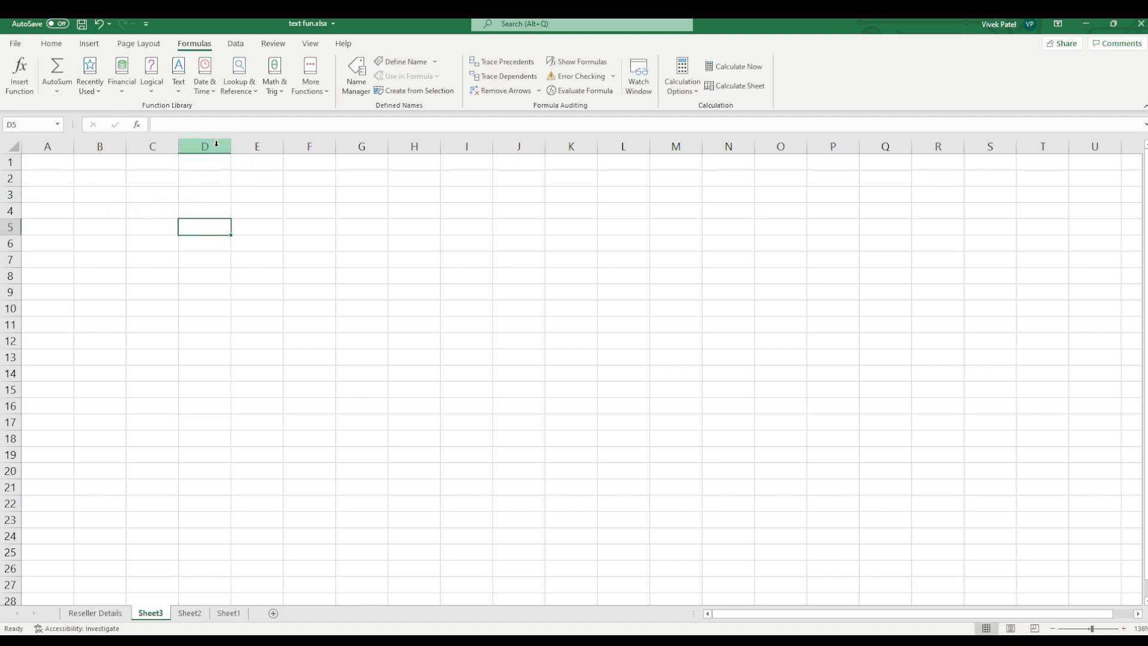
{"action": "left_click", "coordinate": [15, 43]}
{"action": "left_click", "coordinate": [17, 43]}
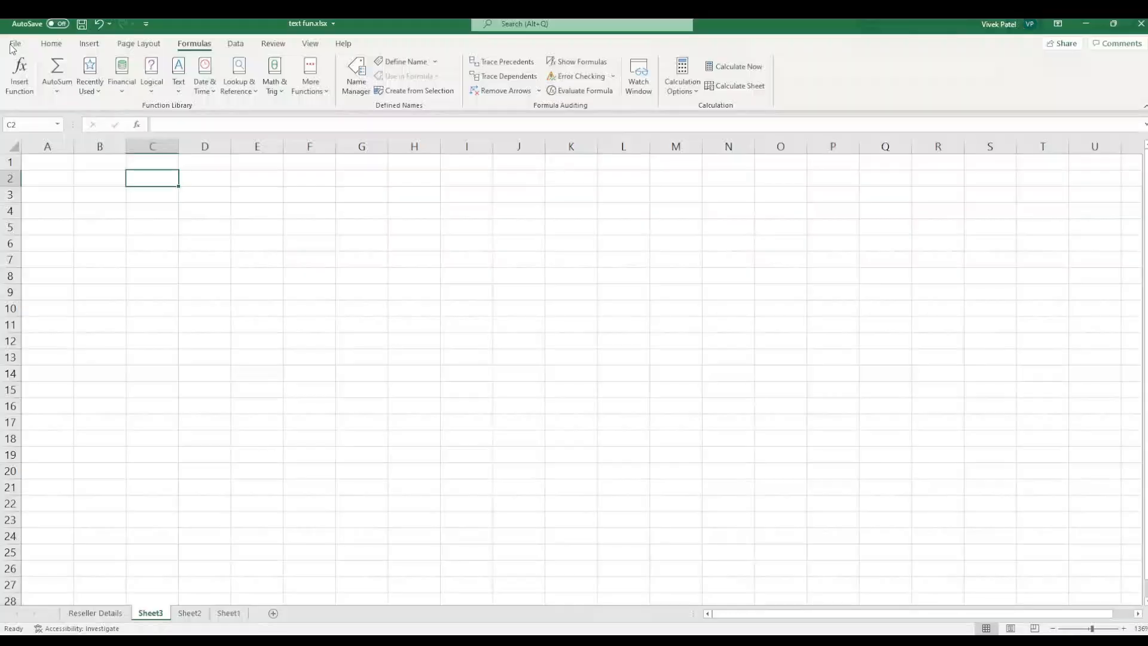
- Enter the heading "concat" in cell C2 of Sheet3
{"action": "left_click", "coordinate": [52, 44]}
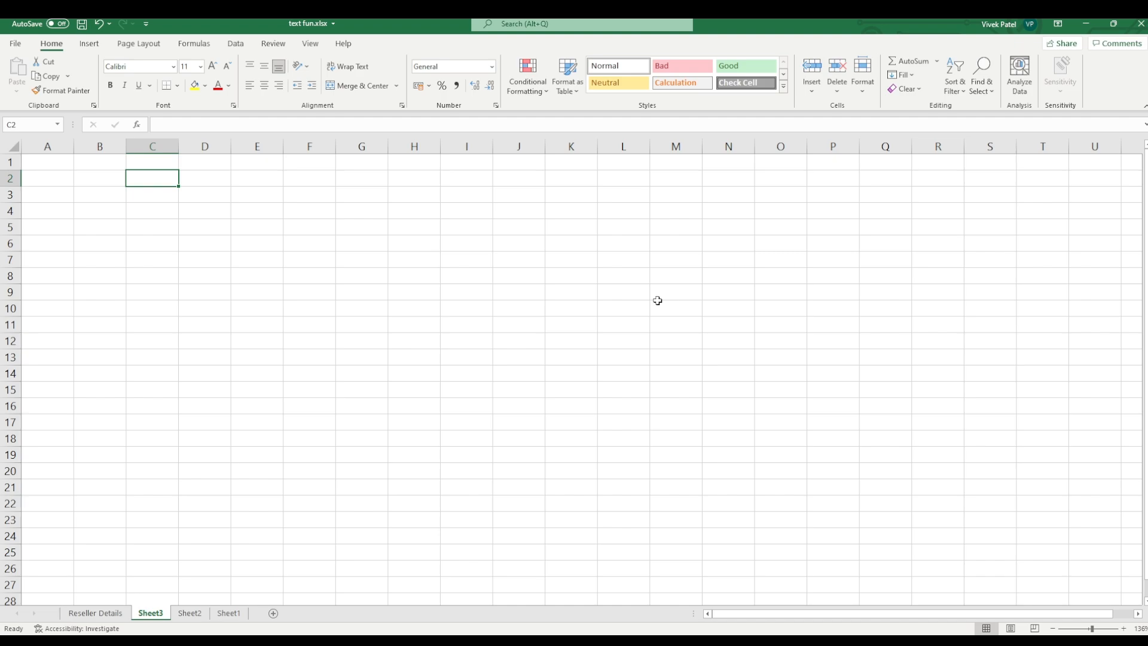
{"action": "type", "text": "con"}
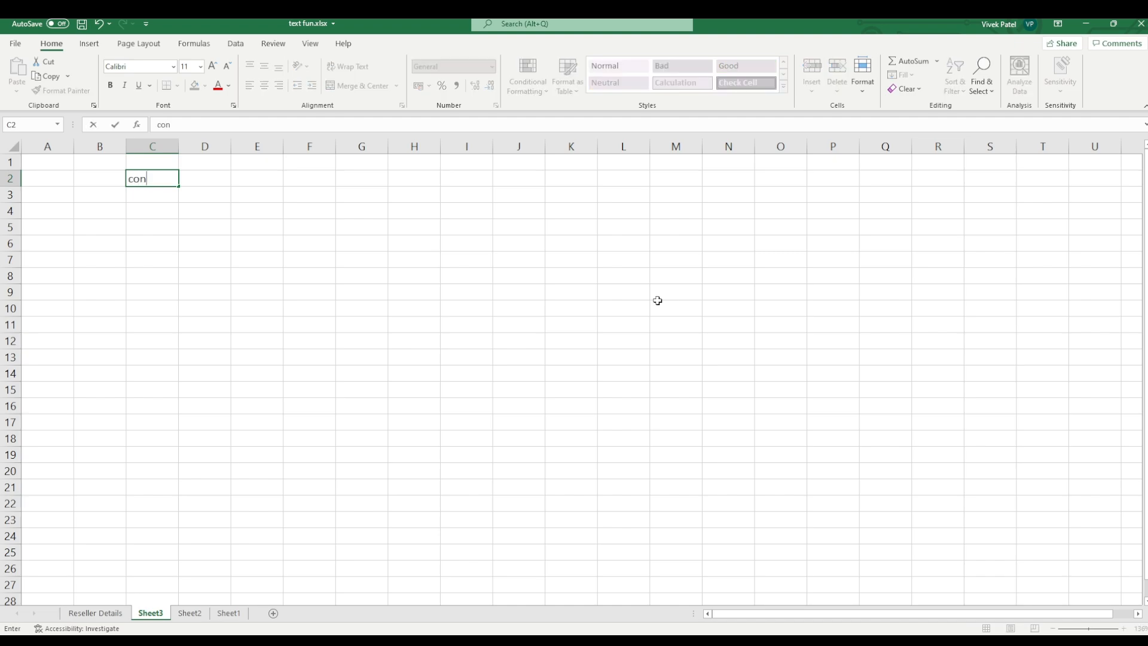
{"action": "type", "text": "catena"}
{"action": "type", "text": "t"}
{"action": "key", "text": "BackSpace"}
{"action": "key", "text": "BackSpace"}
{"action": "key", "text": "BackSpace"}
{"action": "key", "text": "BackSpace"}
{"action": "key", "text": "BackSpace"}
{"action": "key", "text": "BackSpace"}
{"action": "type", "text": "at"}
{"action": "key", "text": "Tab"}
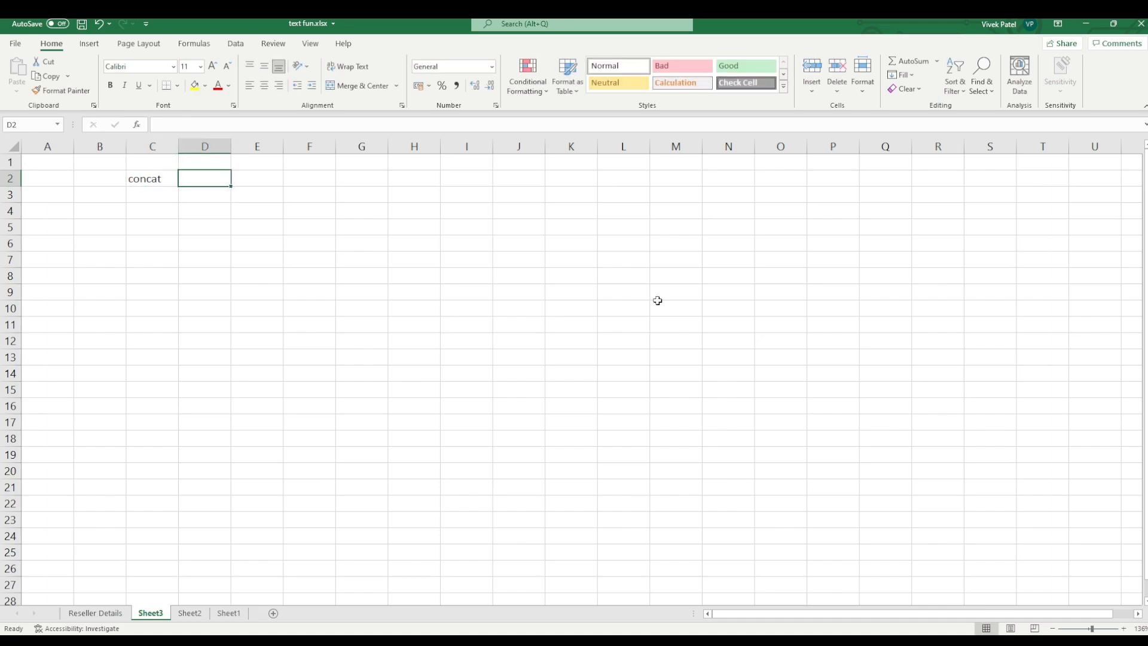
- Enter the heading "upper" in cell D2, correcting its spelling
{"action": "type", "text": "uppper"}
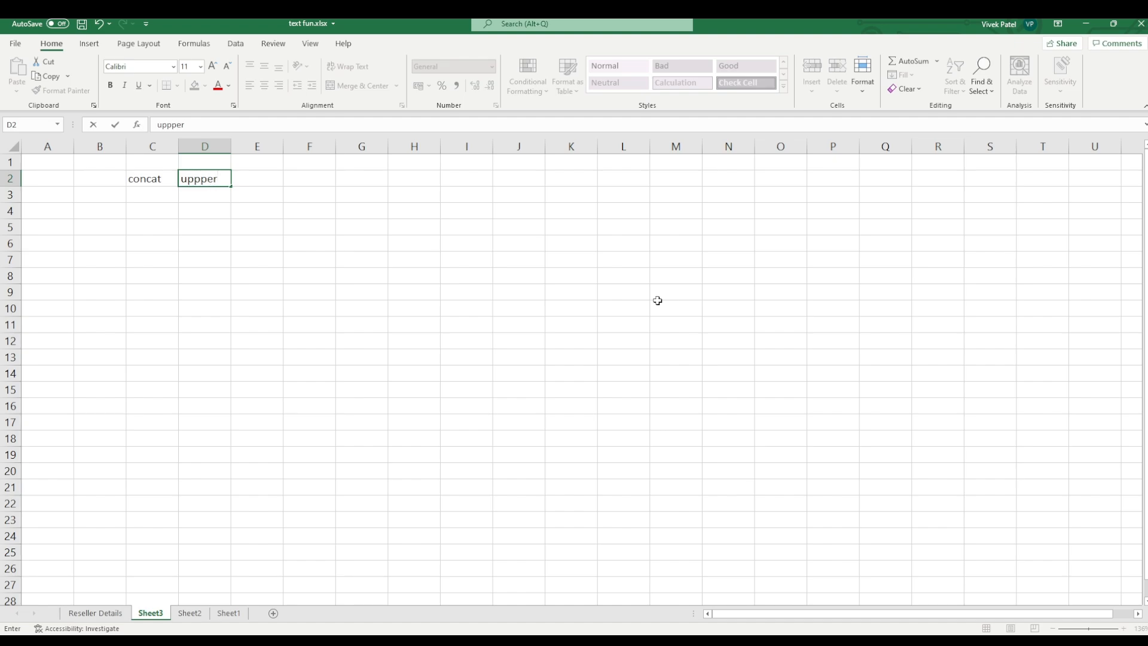
{"action": "key", "text": "Tab"}
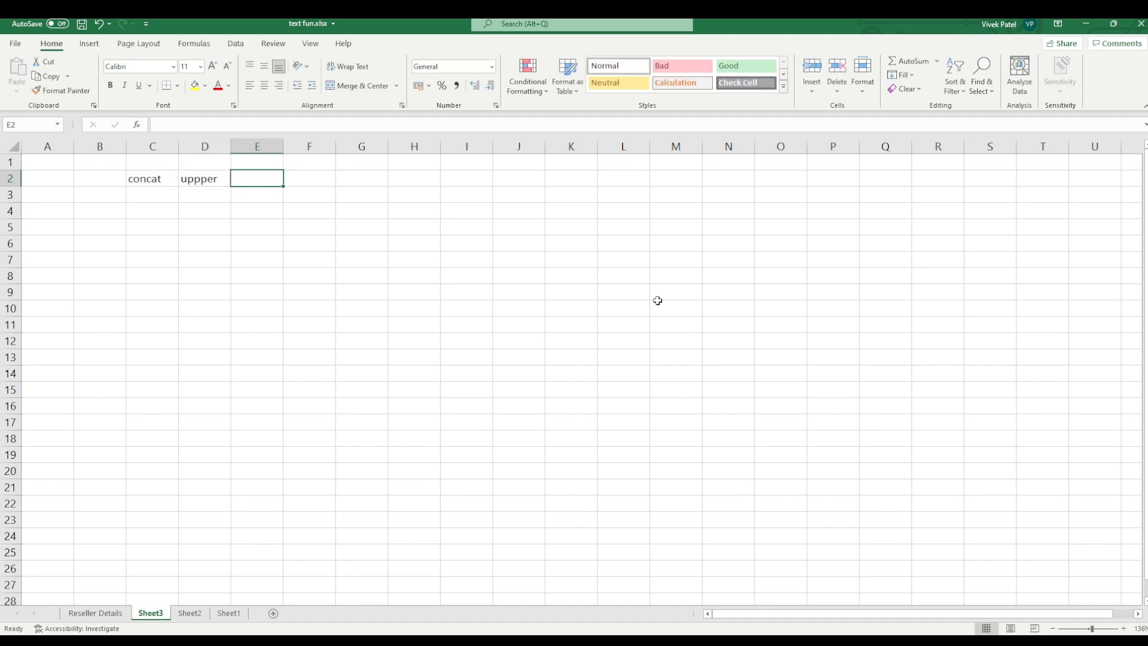
{"action": "key", "text": "Left"}
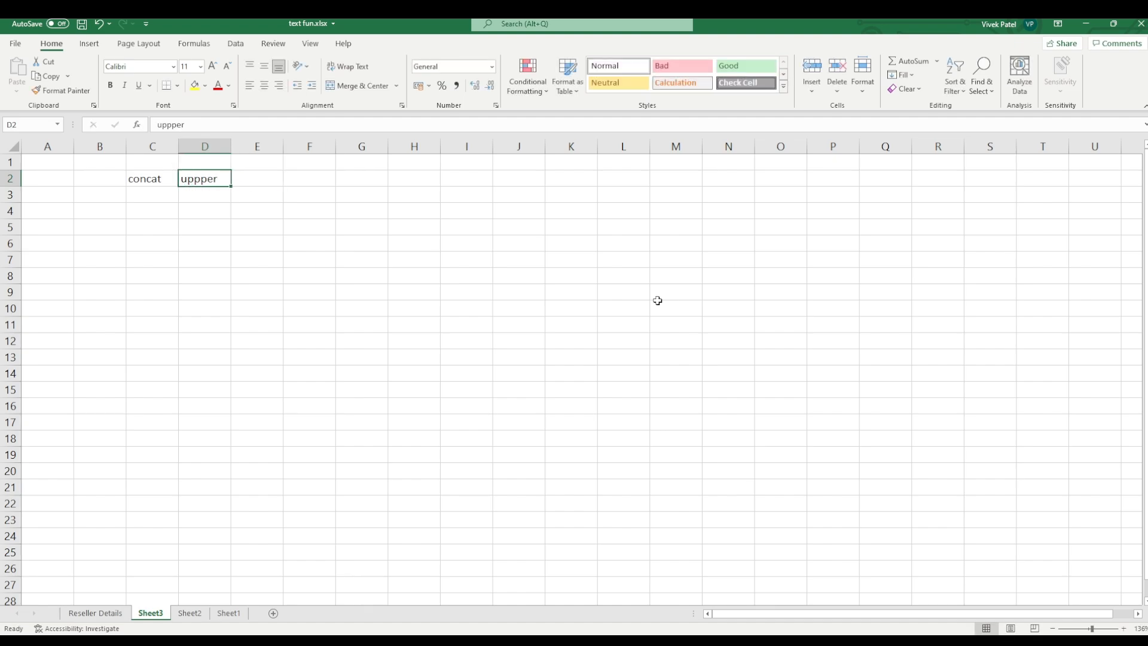
{"action": "type", "text": "uppe"}
{"action": "key", "text": "BackSpace"}
{"action": "type", "text": "we"}
{"action": "key", "text": "BackSpace"}
{"action": "key", "text": "BackSpace"}
{"action": "key", "text": "BackSpace"}
{"action": "type", "text": "per"}
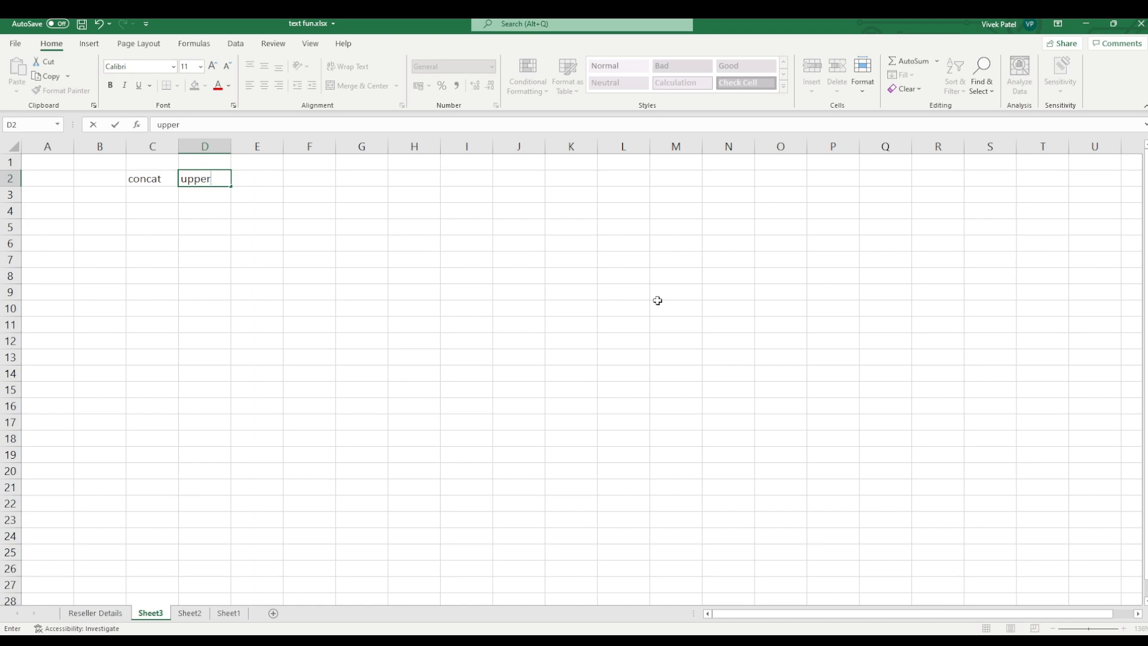
{"action": "key", "text": "Tab"}
- Enter the headings "lower", "proper" and "trim" in cells E2, F2 and G2
{"action": "type", "text": "lower"}
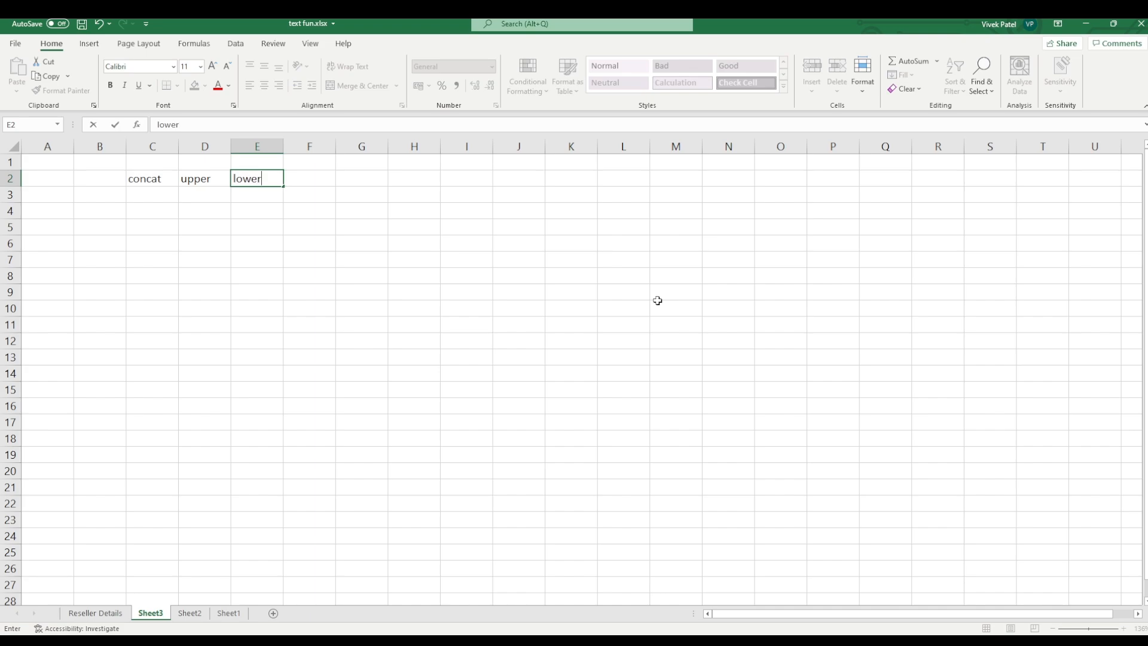
{"action": "key", "text": "Tab"}
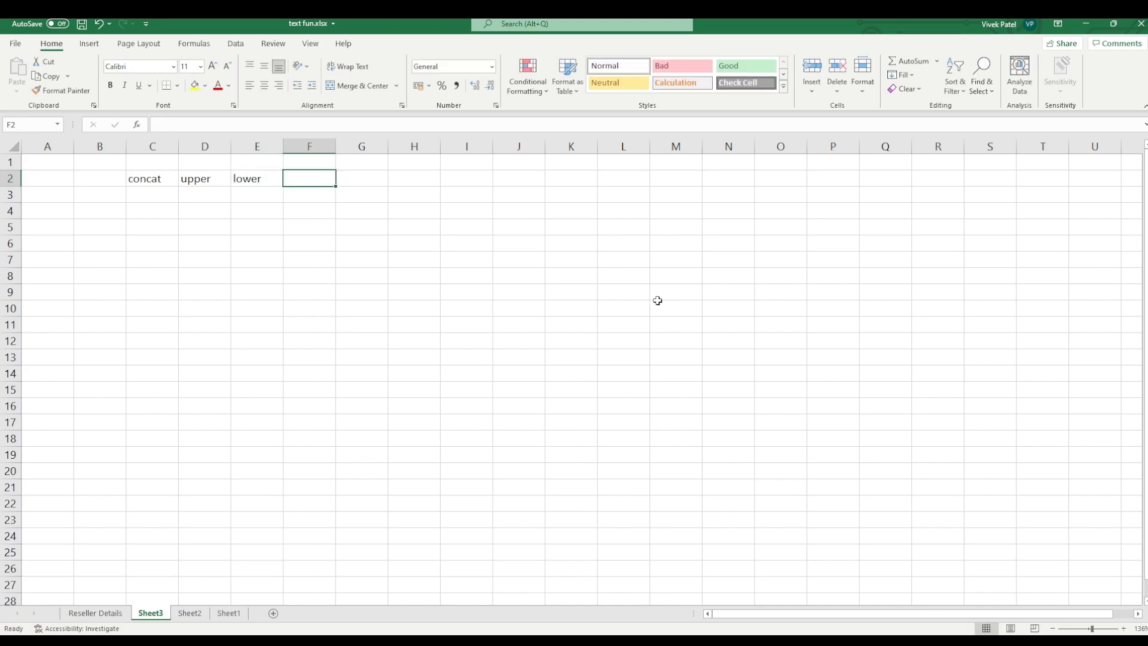
{"action": "type", "text": "proper"}
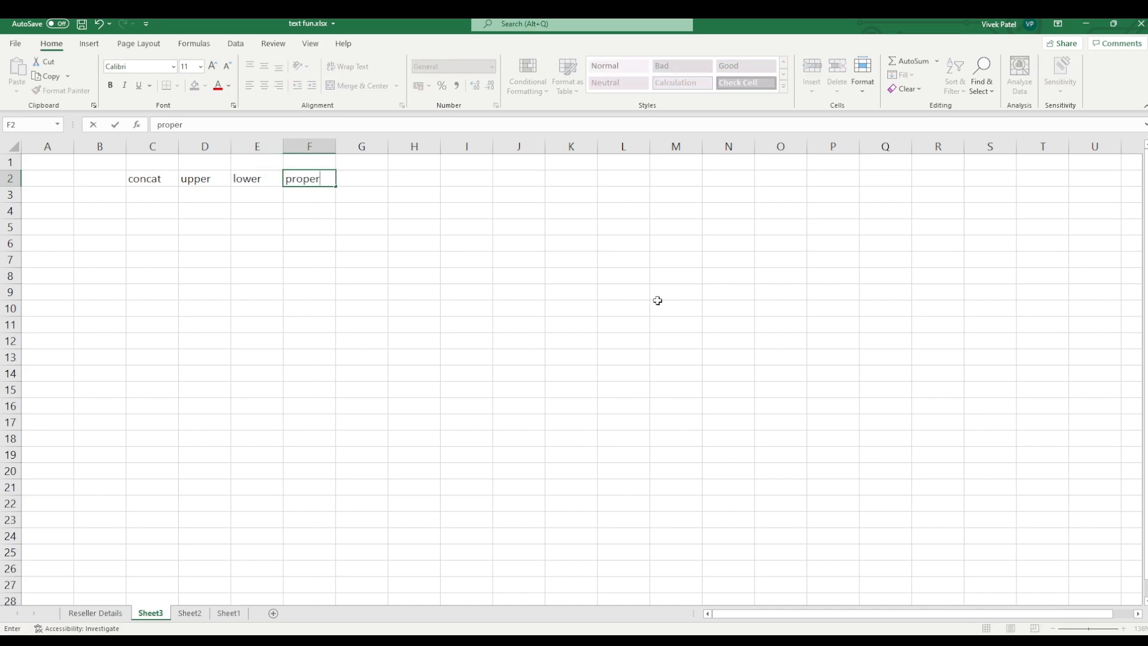
{"action": "key", "text": "Tab"}
{"action": "type", "text": "trim"}
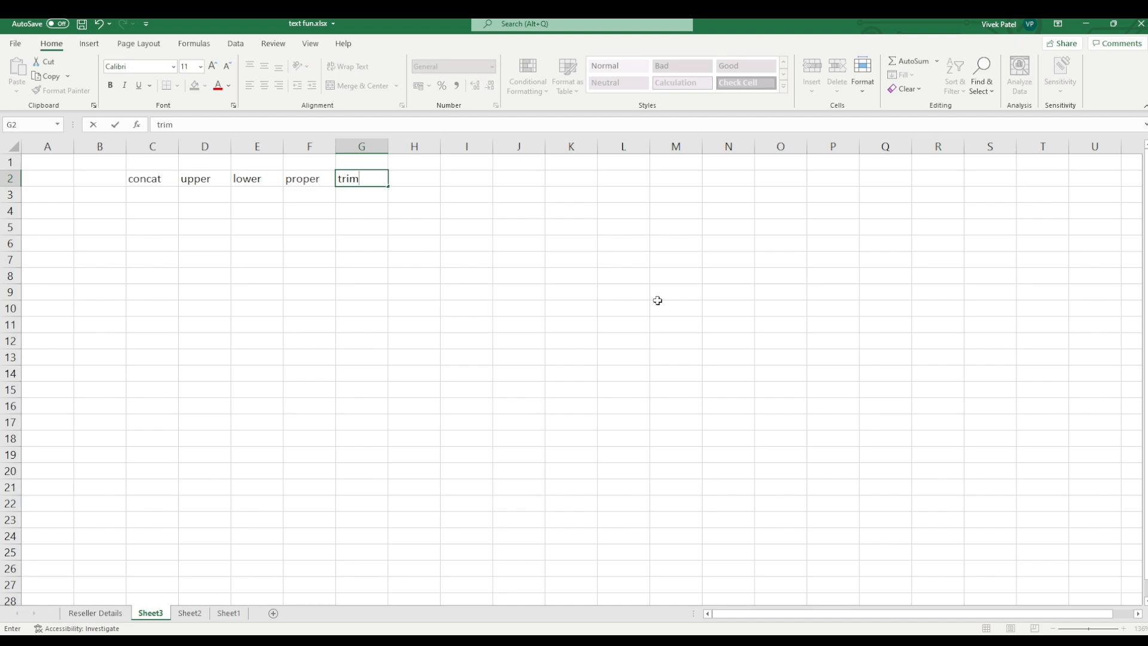
{"action": "key", "text": "Return"}
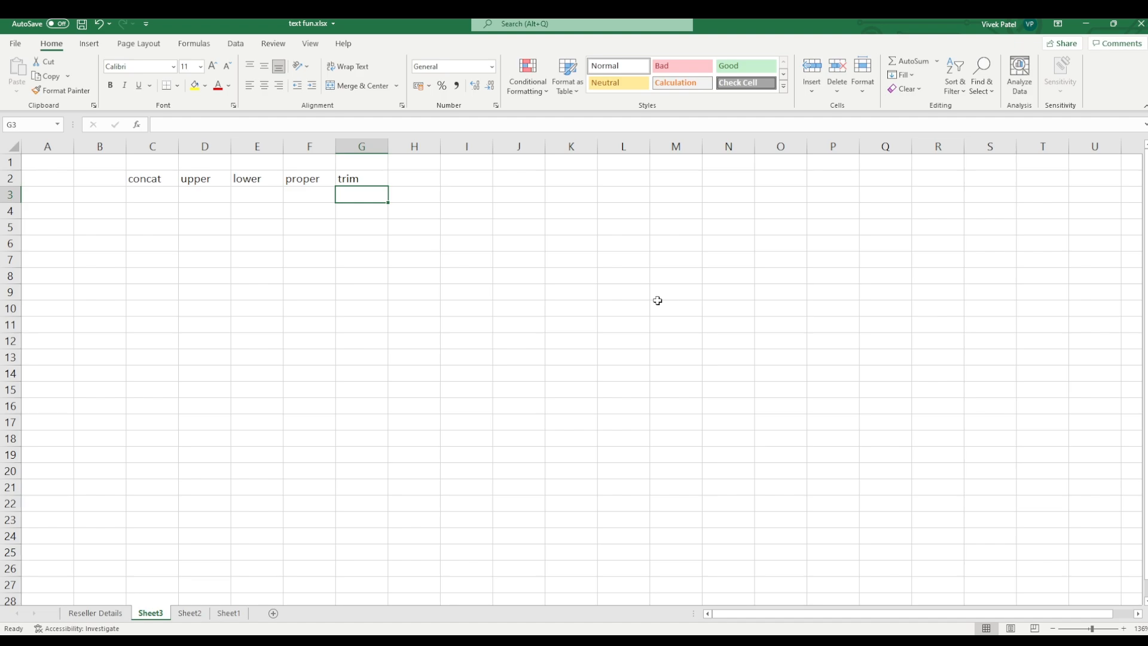
- List "ltrim" in cell G3 and "rtrim" in cell G4 beneath the trim heading
{"action": "type", "text": "ltrim"}
{"action": "key", "text": "Return"}
{"action": "type", "text": "rt"}
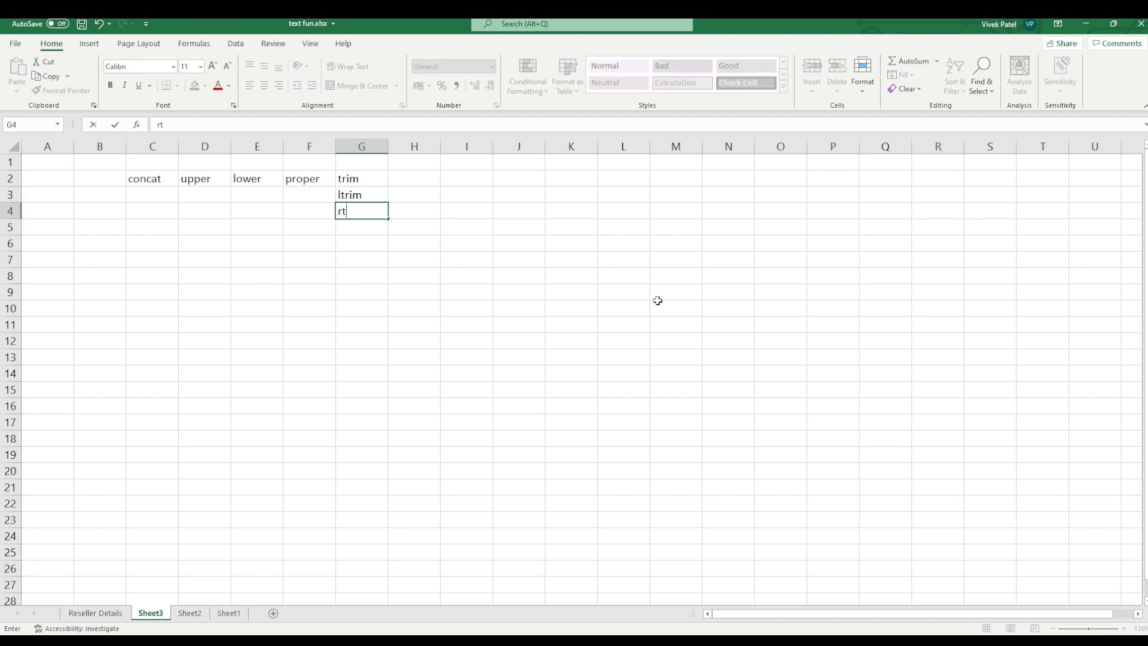
{"action": "type", "text": "rim"}
{"action": "key", "text": "Tab"}
- Enter the headings "left", "right" and "mid" in cells H2, I2 and J2
{"action": "key", "text": "Up"}
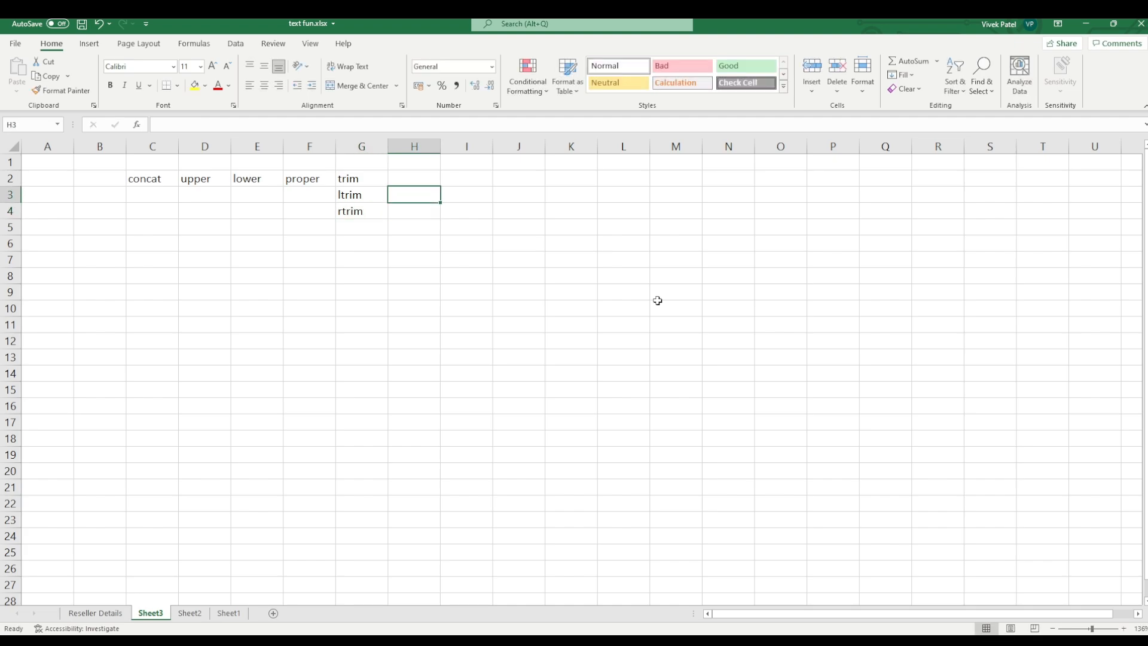
{"action": "key", "text": "Up"}
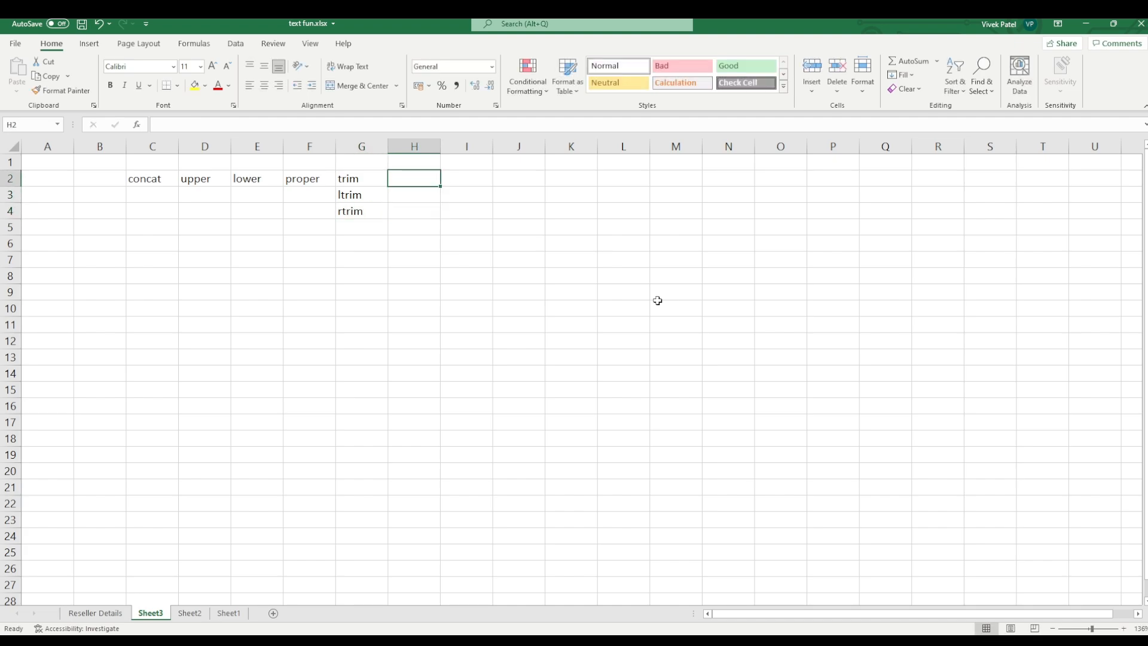
{"action": "type", "text": "left"}
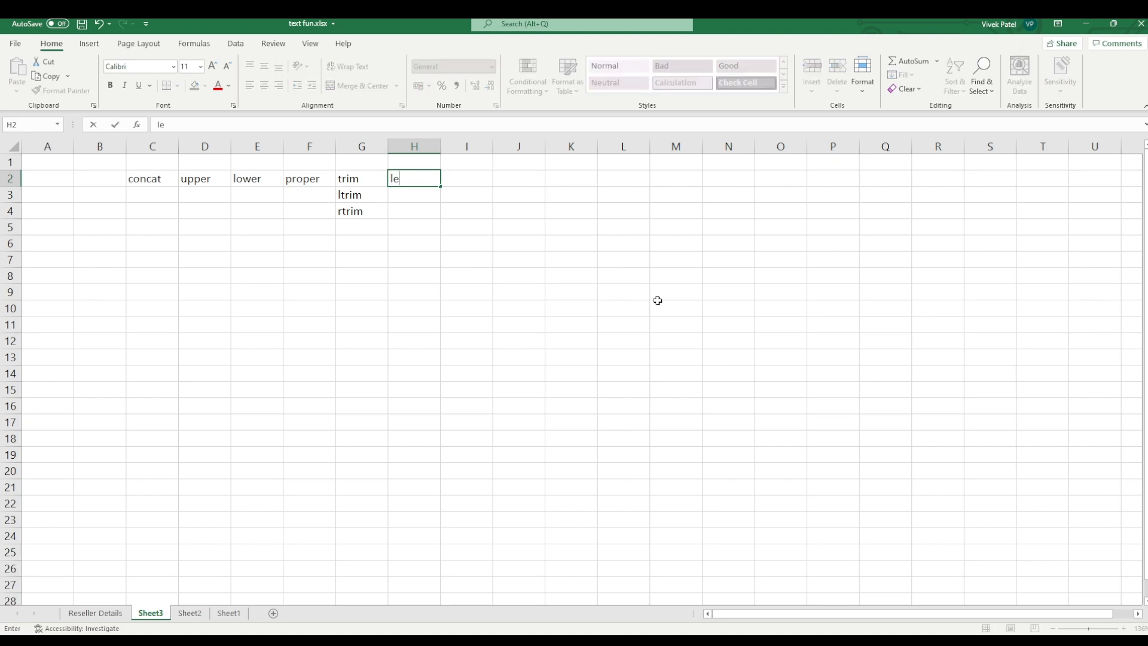
{"action": "key", "text": "Tab"}
{"action": "type", "text": "right"}
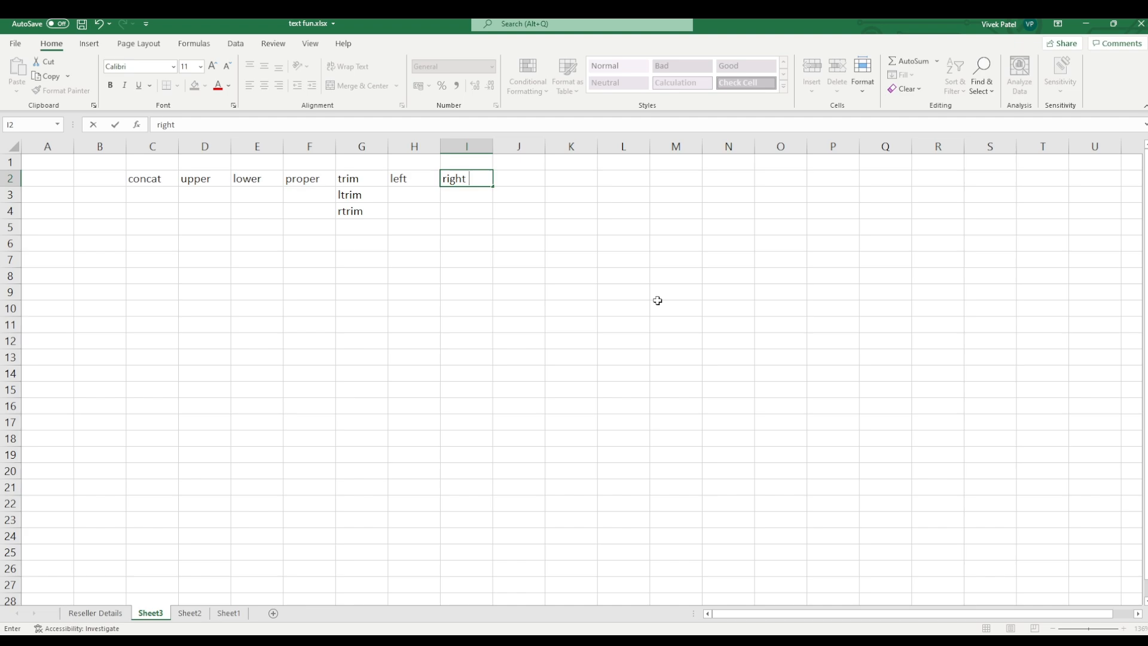
{"action": "key", "text": "Tab"}
{"action": "type", "text": "mid"}
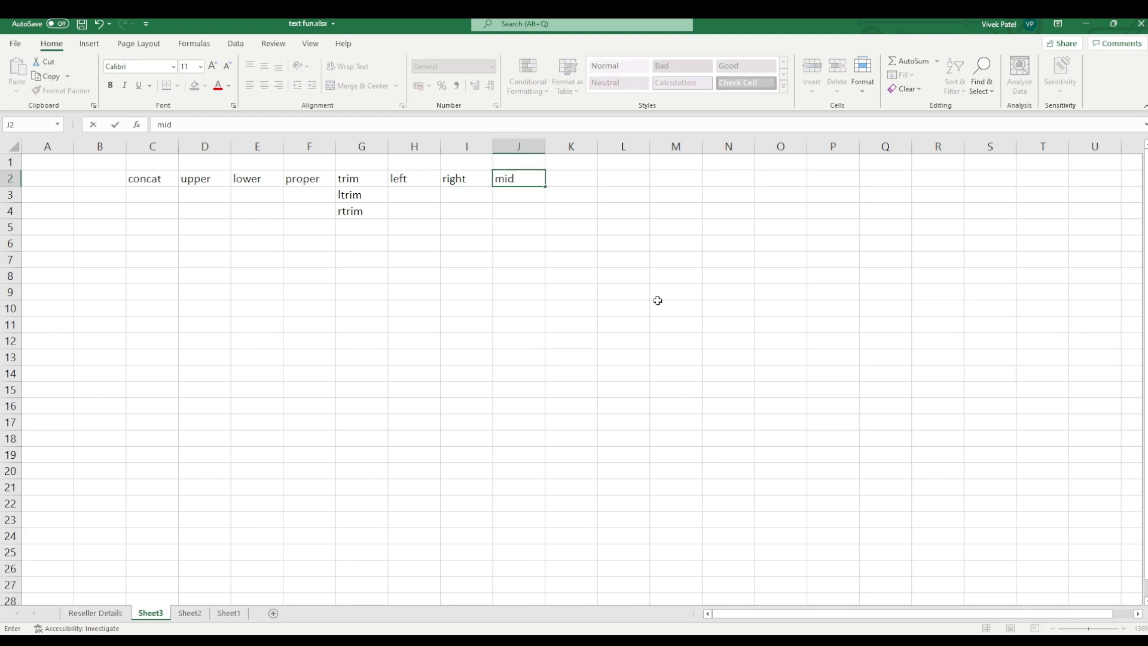
{"action": "key", "text": "Tab"}
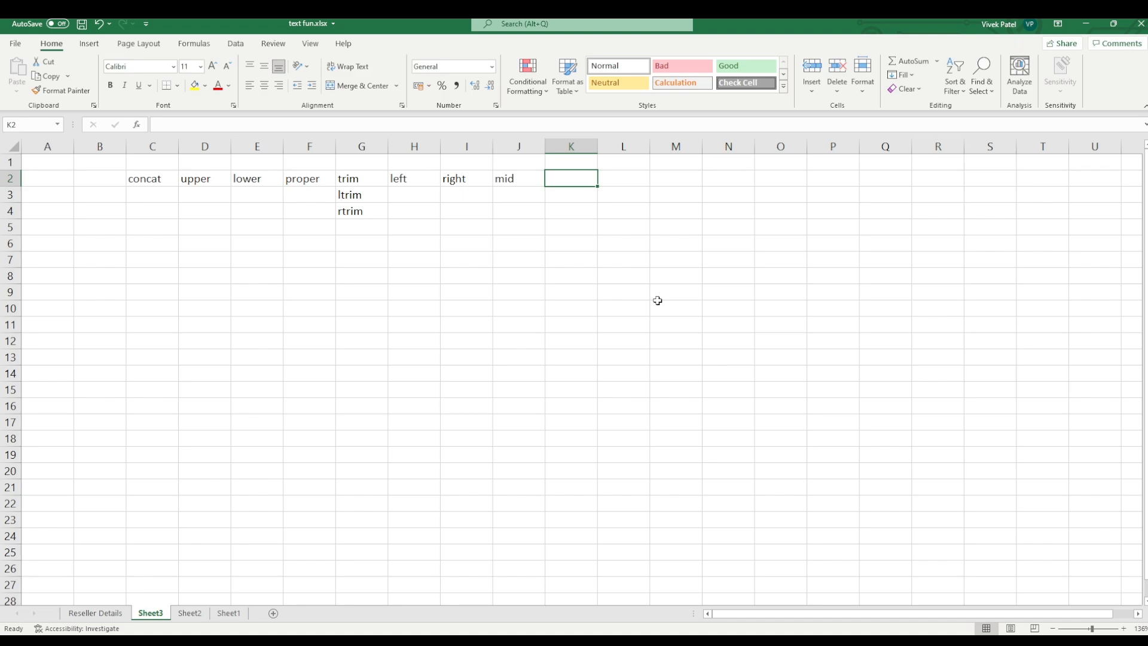
- Enter the headings "find", "search" and "replace" in cells K2, L2 and M2
{"action": "type", "text": "find"}
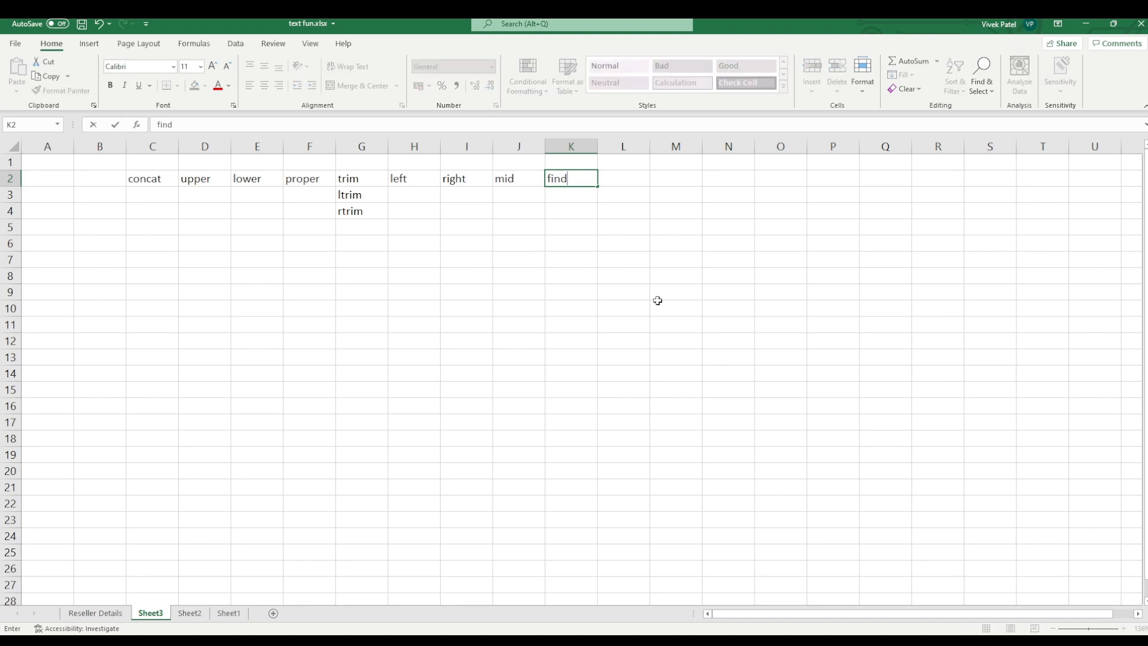
{"action": "key", "text": "Tab"}
{"action": "type", "text": "search"}
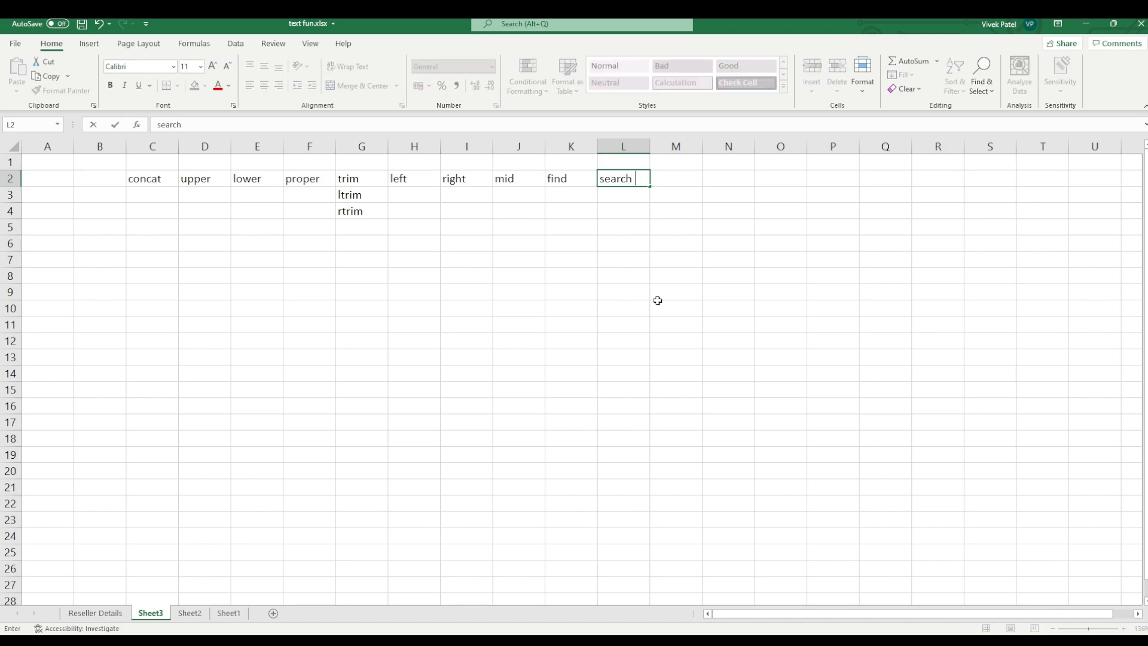
{"action": "key", "text": "Tab"}
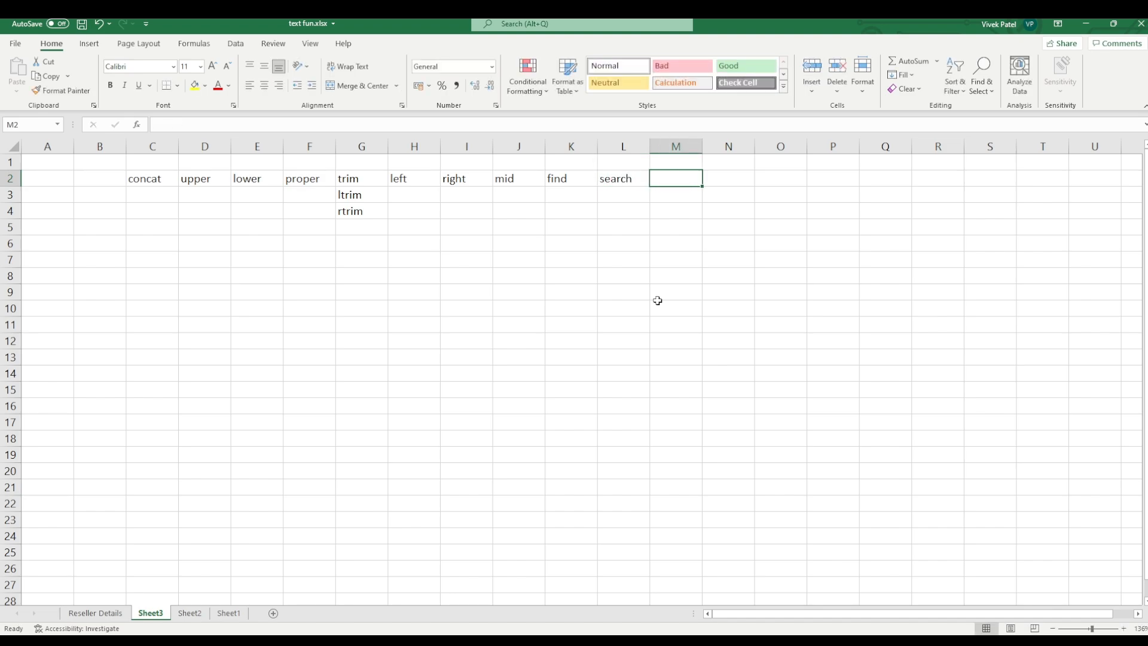
{"action": "type", "text": "re"}
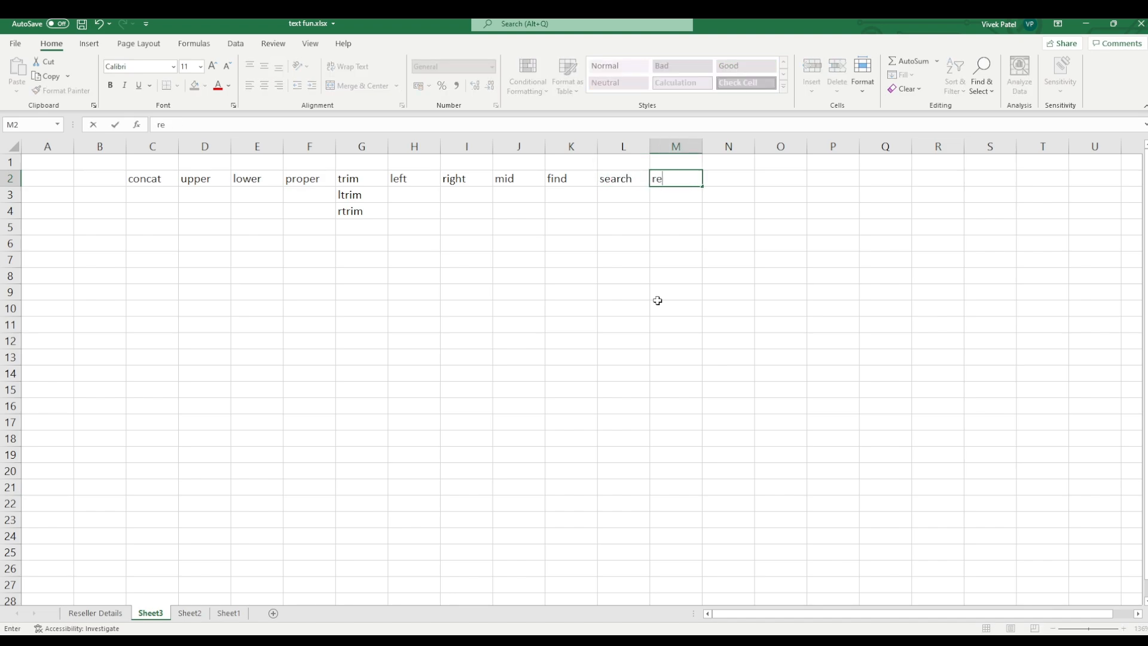
{"action": "type", "text": "place"}
{"action": "key", "text": "Tab"}
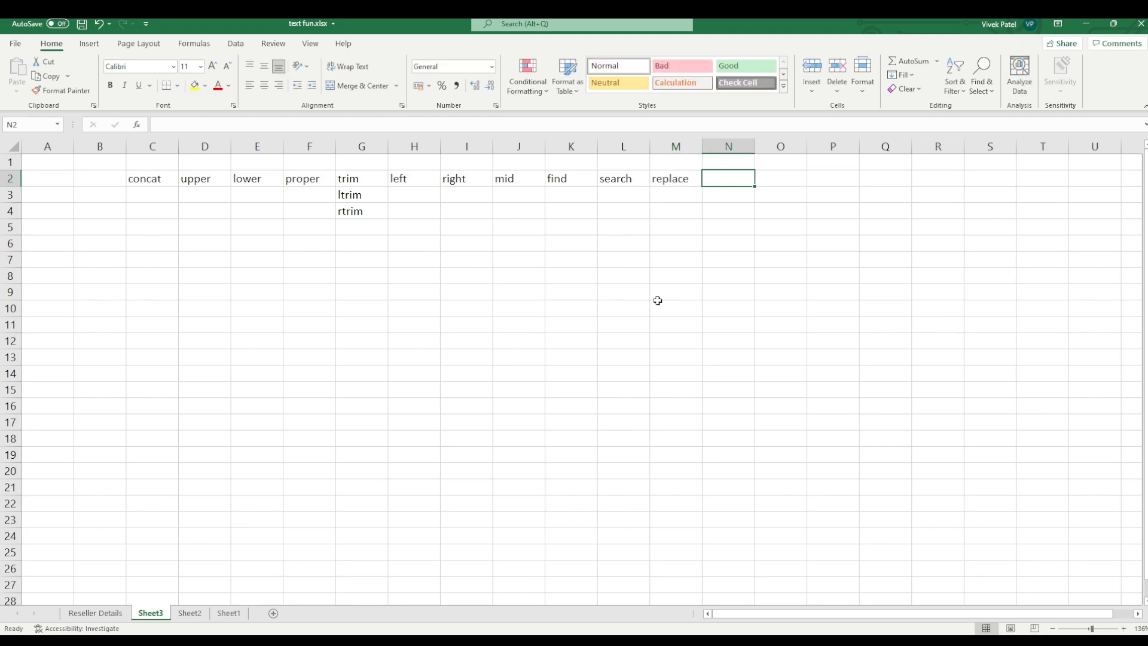
- Enter the headings "subsitute" and "exact" in cells N2 and O2
{"action": "type", "text": "subsi"}
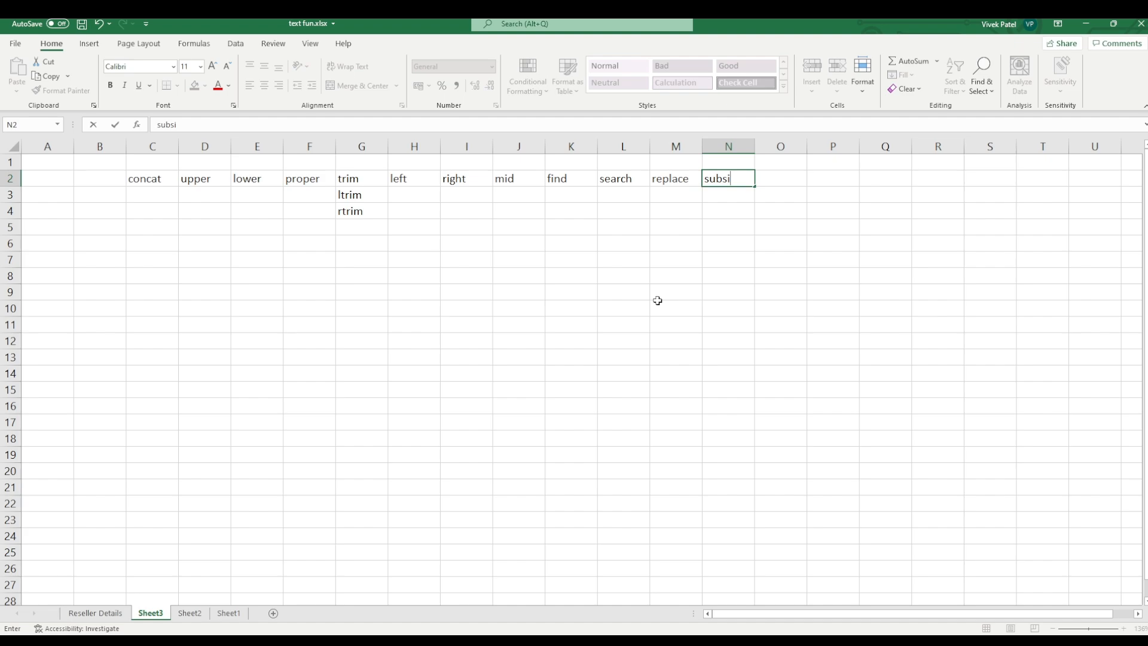
{"action": "type", "text": "tute"}
{"action": "key", "text": "Tab"}
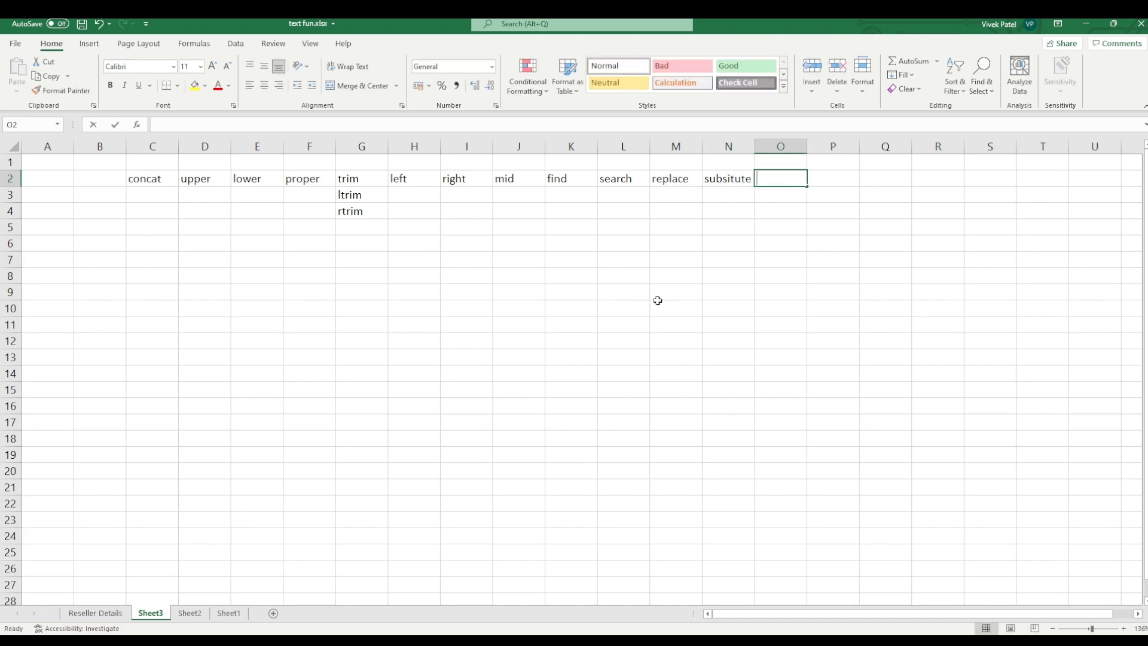
{"action": "type", "text": "exact"}
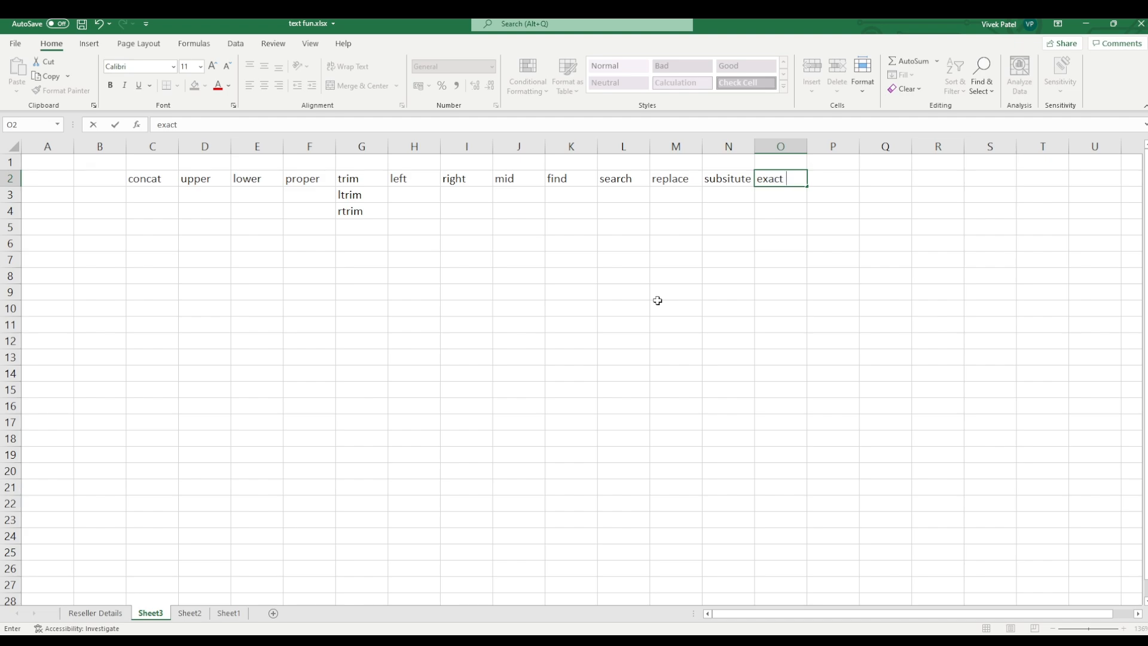
{"action": "key", "text": "Tab"}
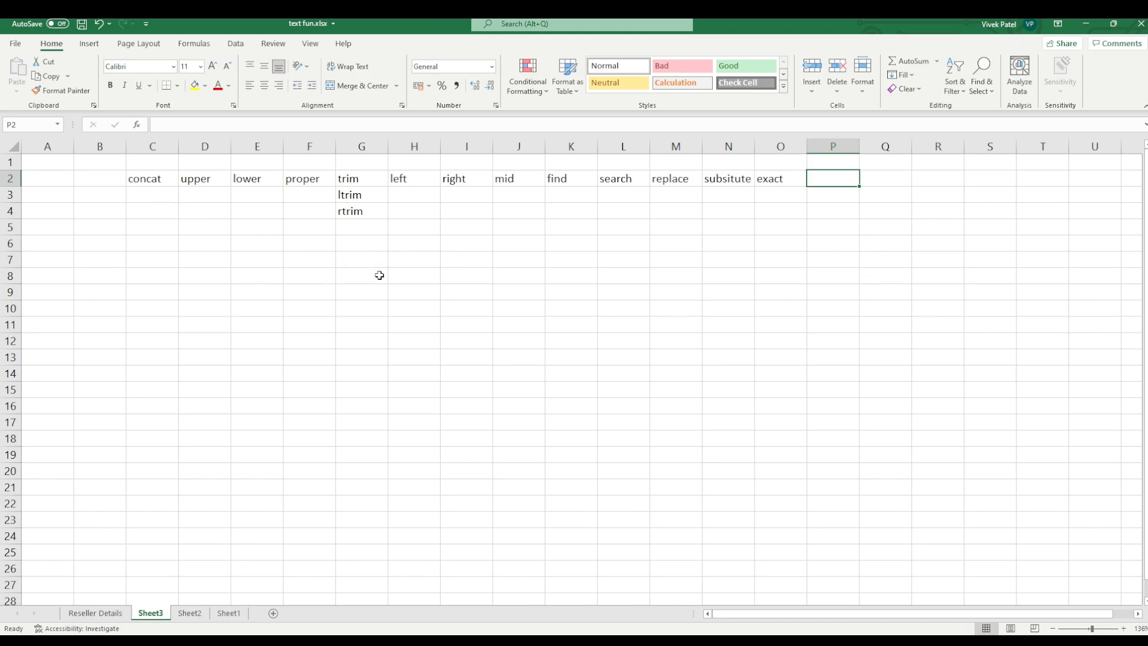
- Enter the sample text "pi" in cell C6 and "yu" in cell C7 below the concat heading
{"action": "left_click", "coordinate": [161, 194]}
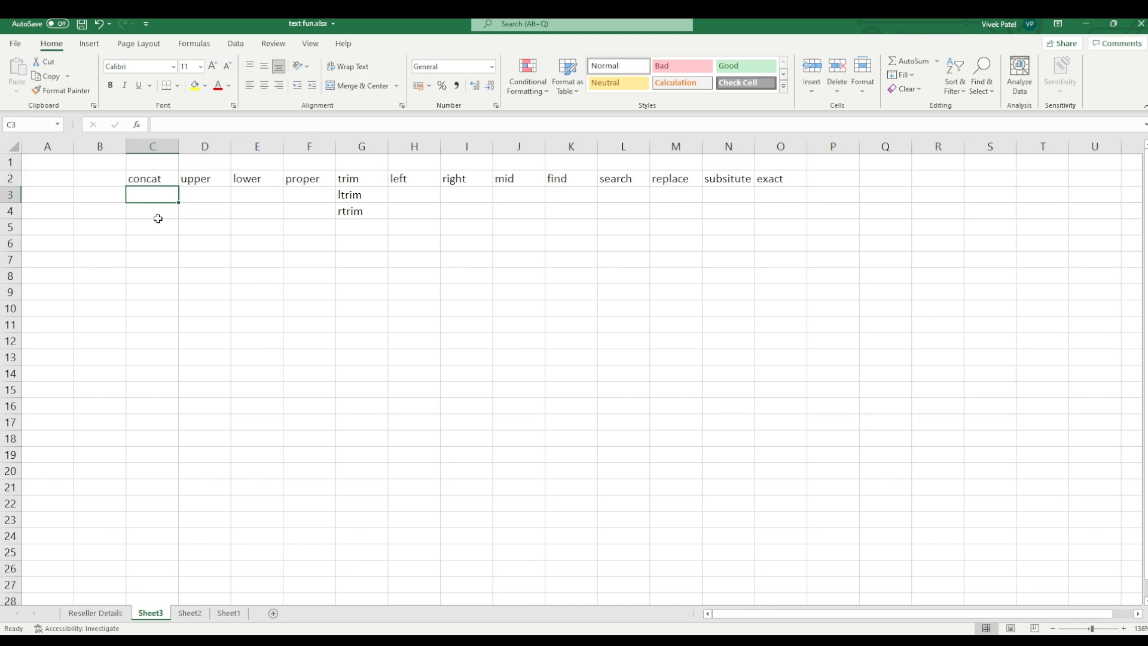
{"action": "left_click", "coordinate": [156, 214]}
{"action": "left_click", "coordinate": [159, 242]}
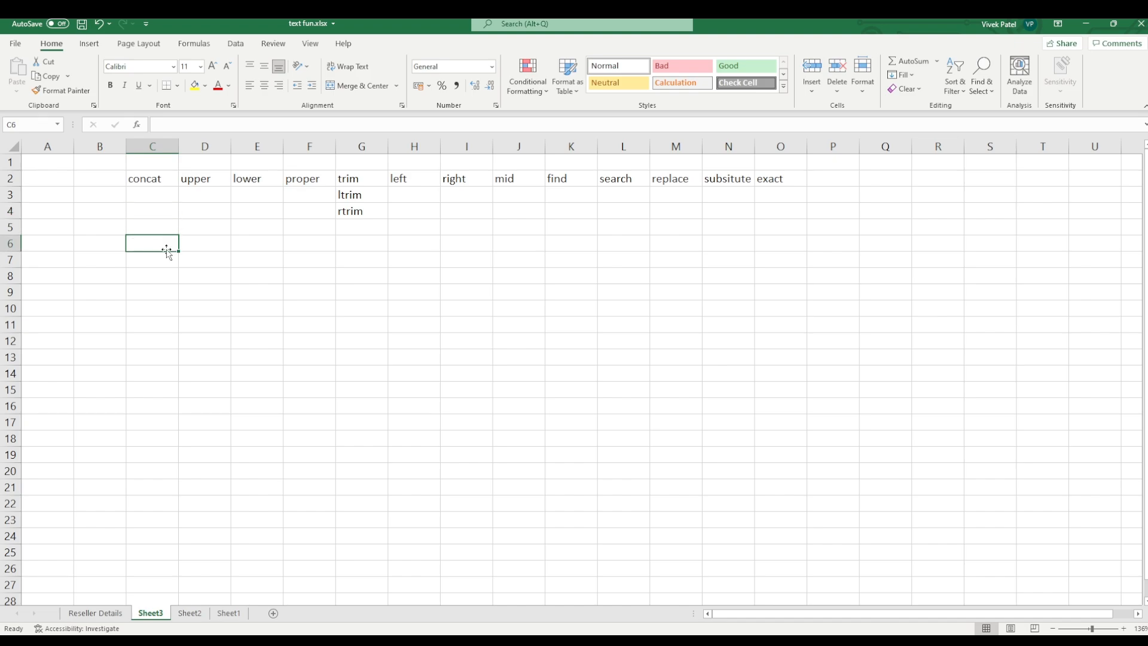
{"action": "type", "text": "pi"}
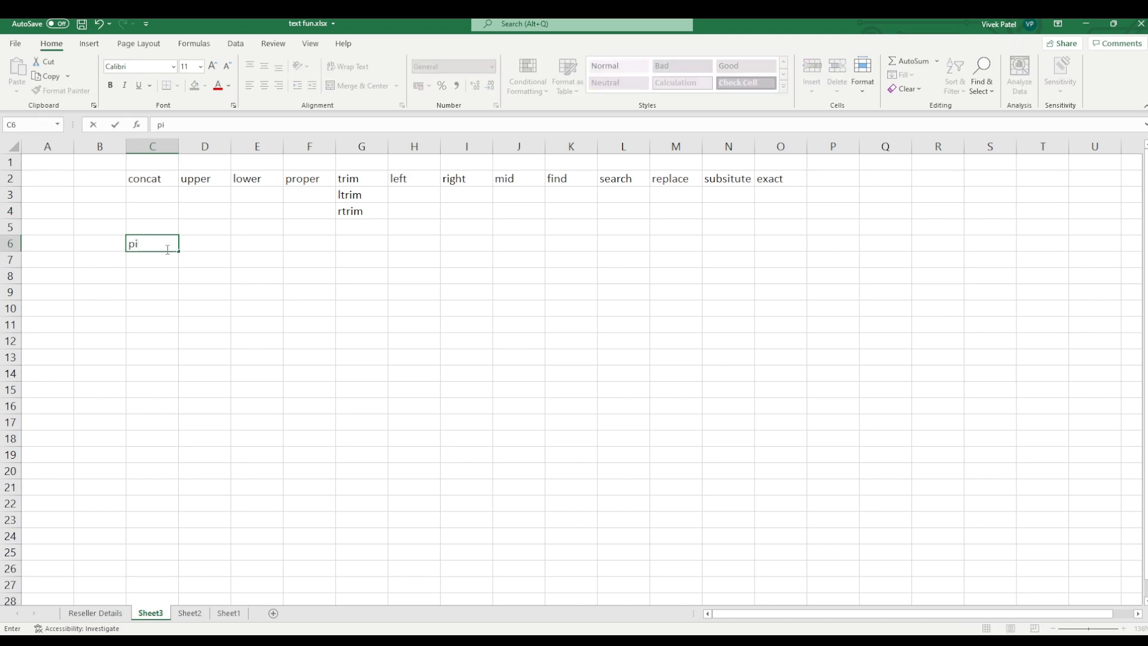
{"action": "key", "text": "Return"}
{"action": "type", "text": "yu"}
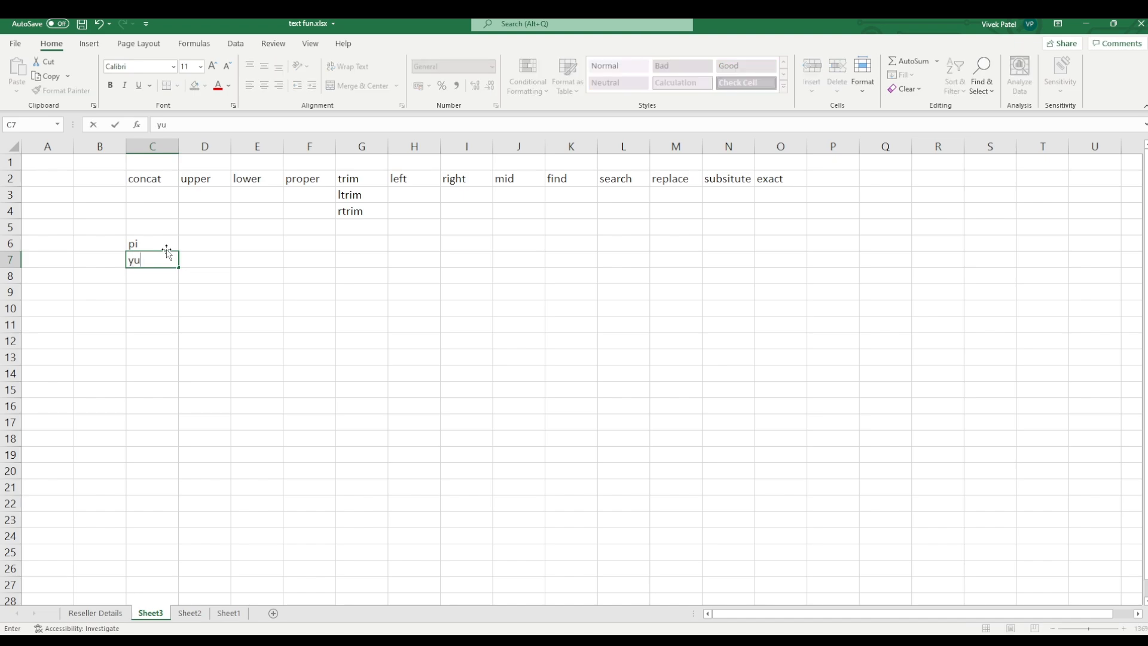
{"action": "key", "text": "Return"}
- Enter the combined examples "piyu" in cell C8 and "pi yu" in cell C9
{"action": "type", "text": "pi"}
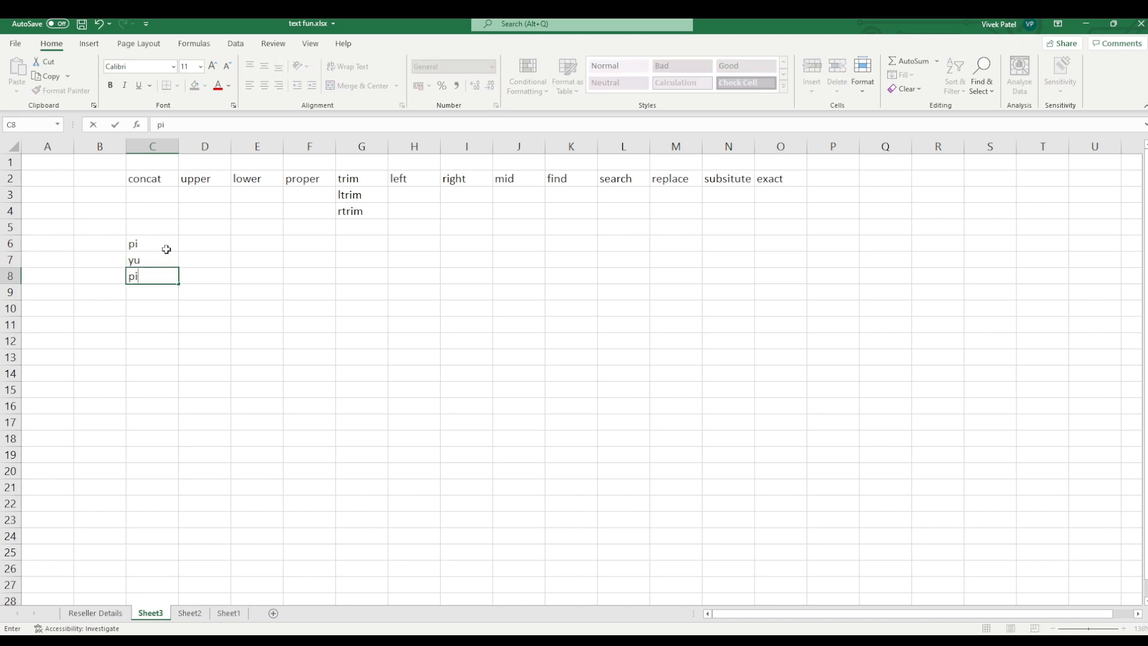
{"action": "type", "text": "yu"}
{"action": "key", "text": "Return"}
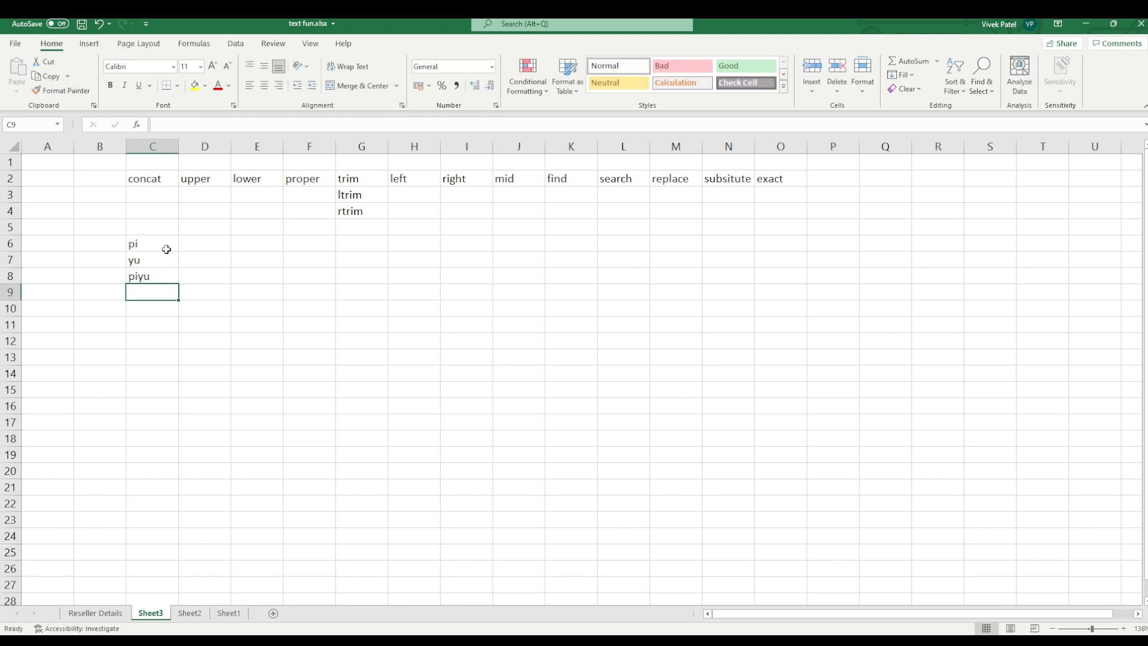
{"action": "type", "text": "pi"}
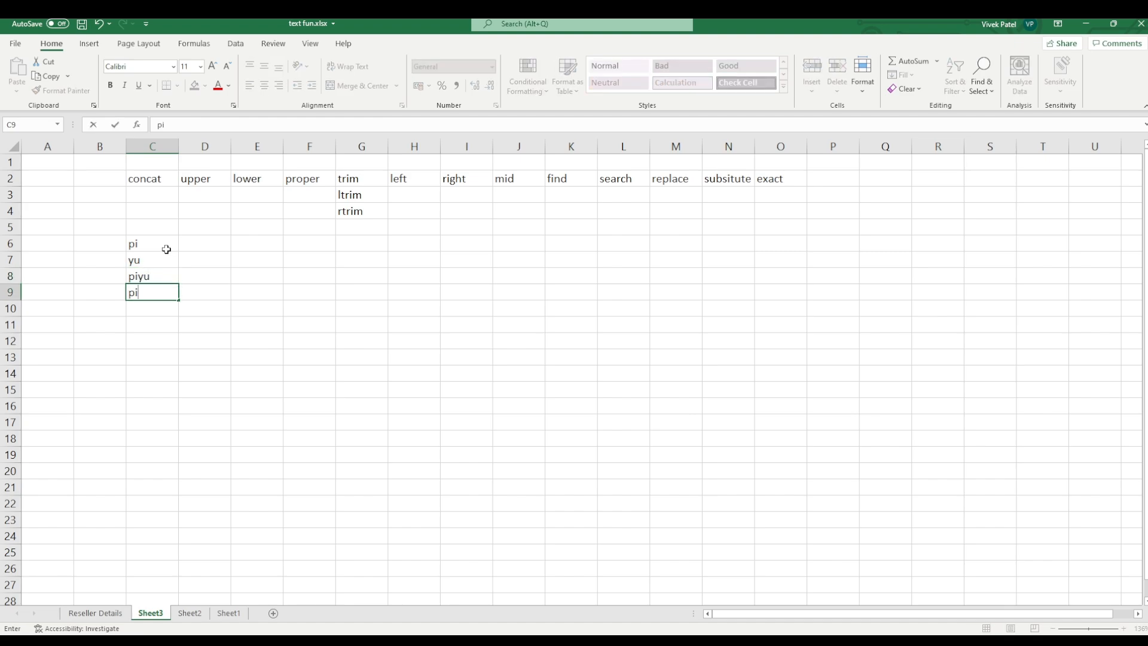
{"action": "type", "text": " yu"}
{"action": "key", "text": "Return"}
- Join C6 and C7 with a space between them in cell C10 using the formula =CONCAT(C6," ",C7)
{"action": "type", "text": "="}
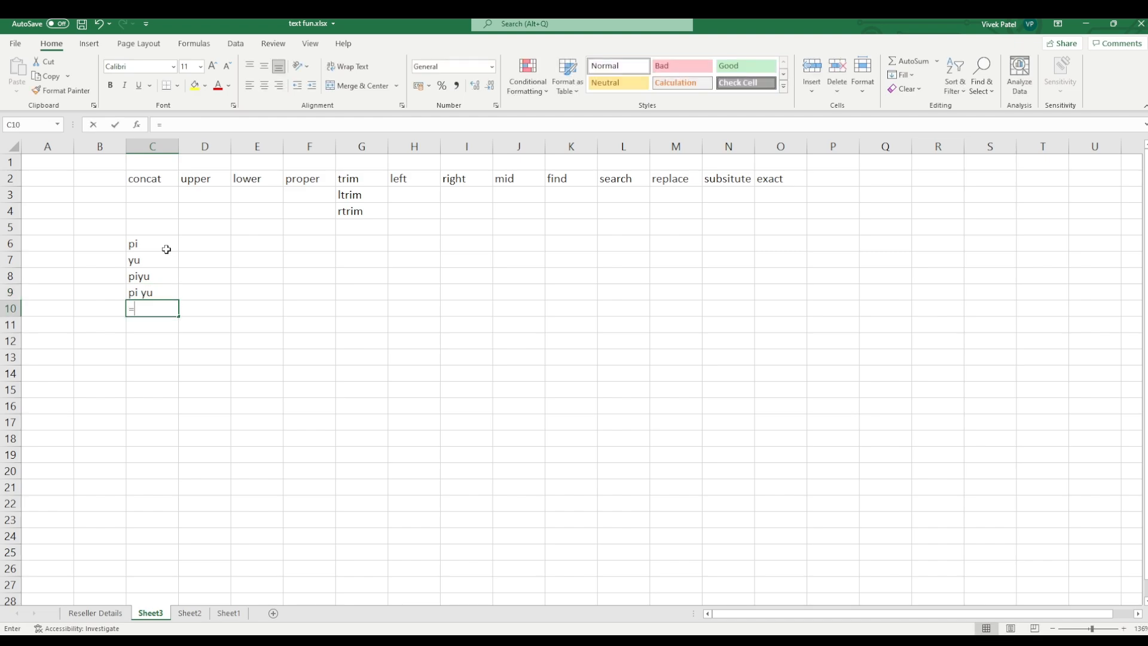
{"action": "type", "text": "co"}
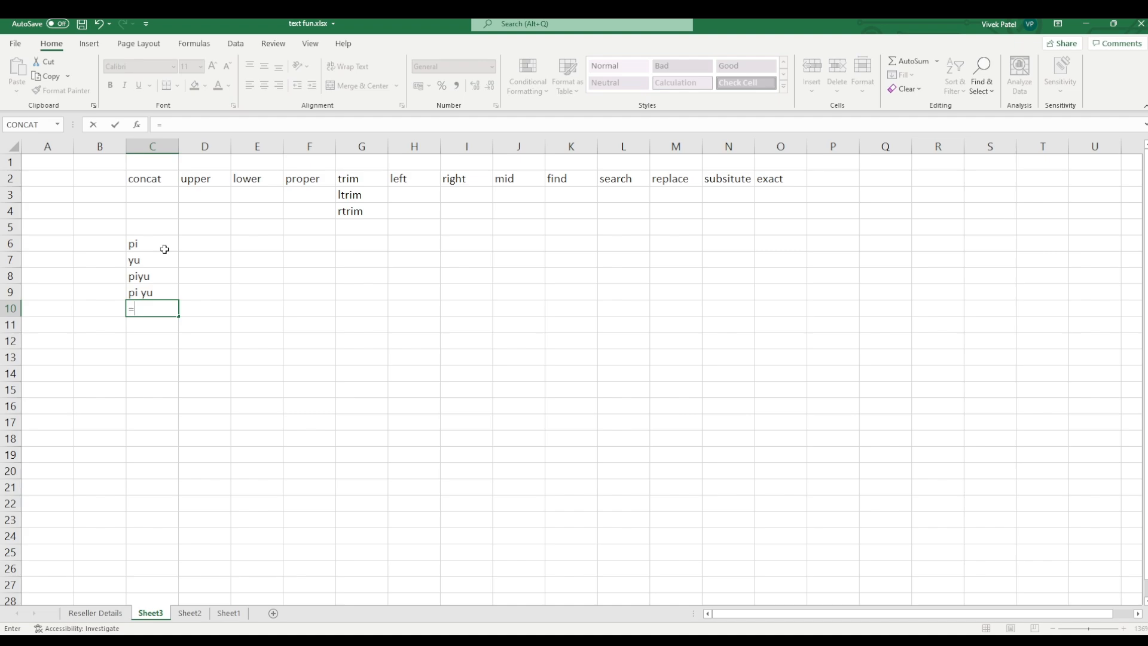
{"action": "type", "text": "nc"}
{"action": "key", "text": "Tab"}
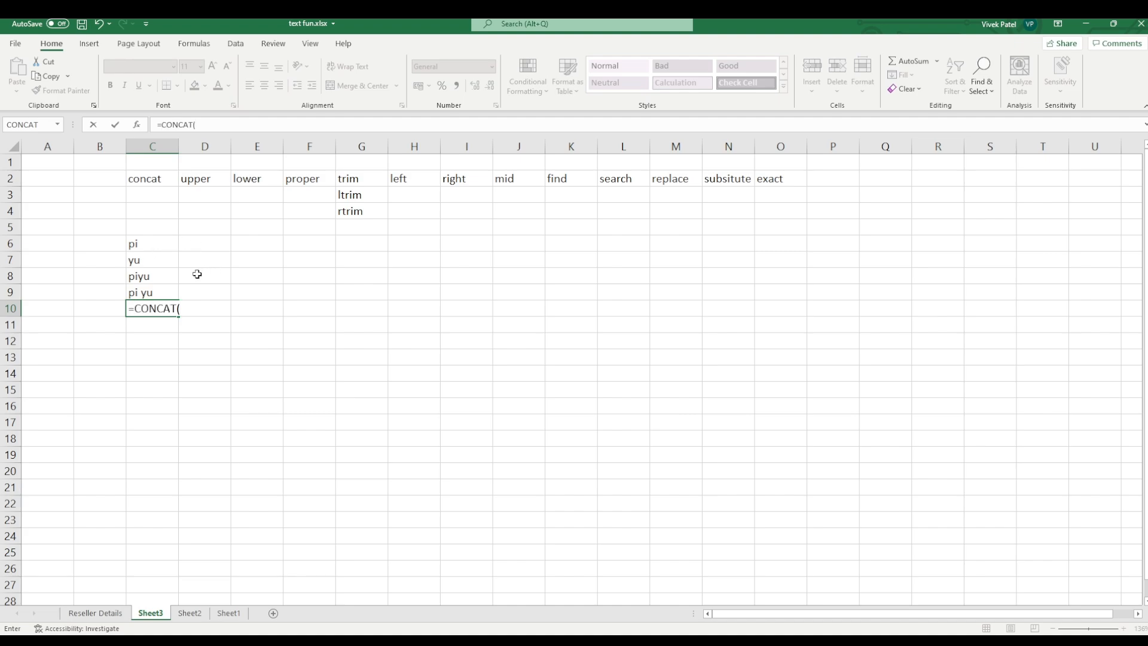
{"action": "left_click", "coordinate": [144, 242]}
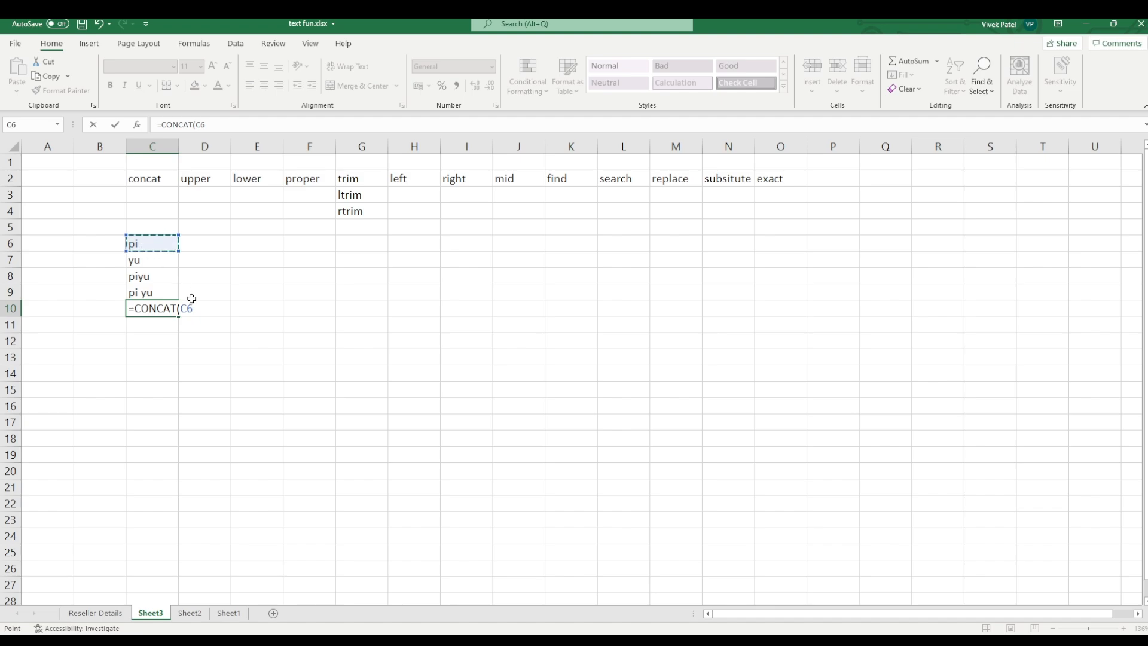
{"action": "type", "text": ",\" \","}
{"action": "left_click", "coordinate": [171, 262]}
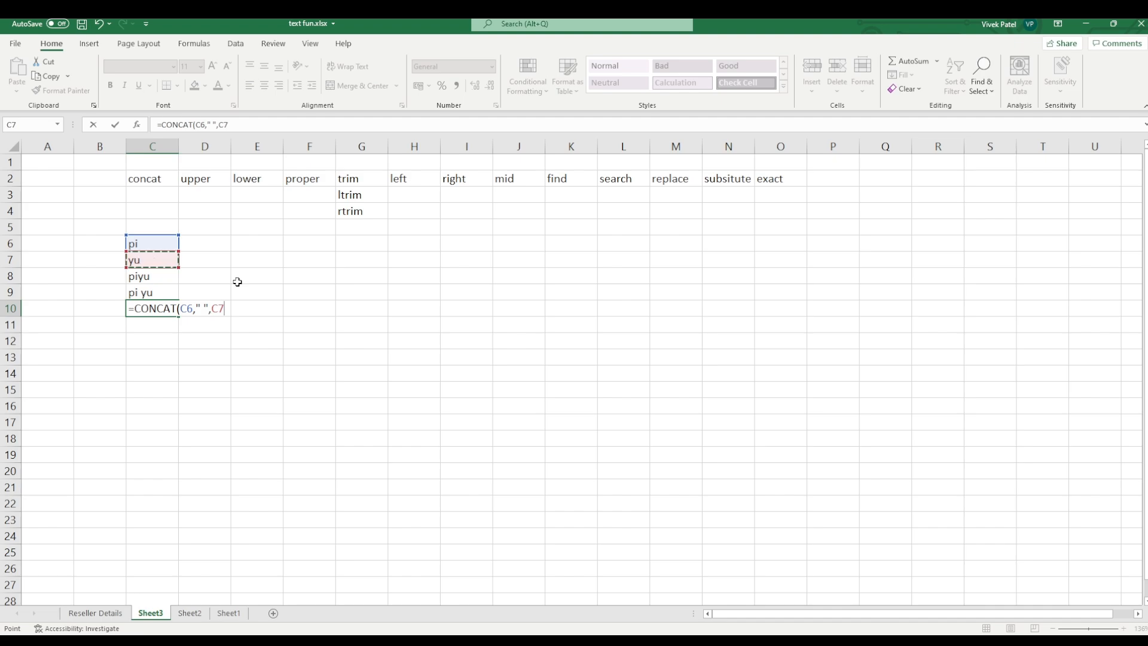
{"action": "type", "text": ")"}
{"action": "key", "text": "Return"}
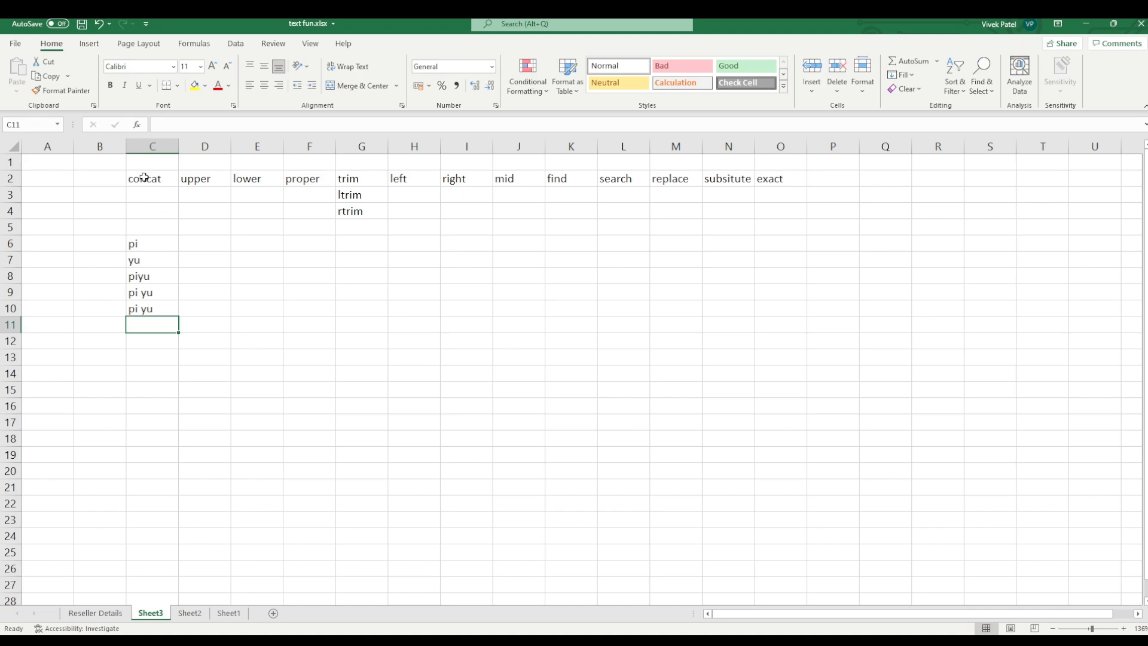
- Convert the text of C6 to capitals in cell D6 with an UPPER formula
{"action": "left_click", "coordinate": [209, 244]}
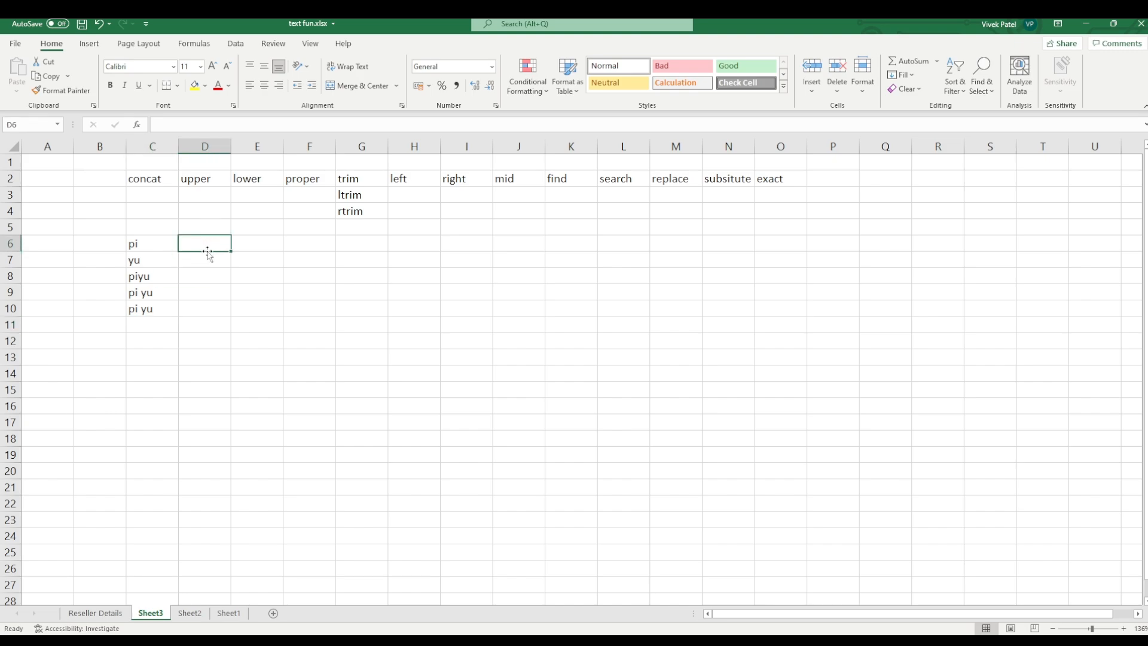
{"action": "type", "text": "="}
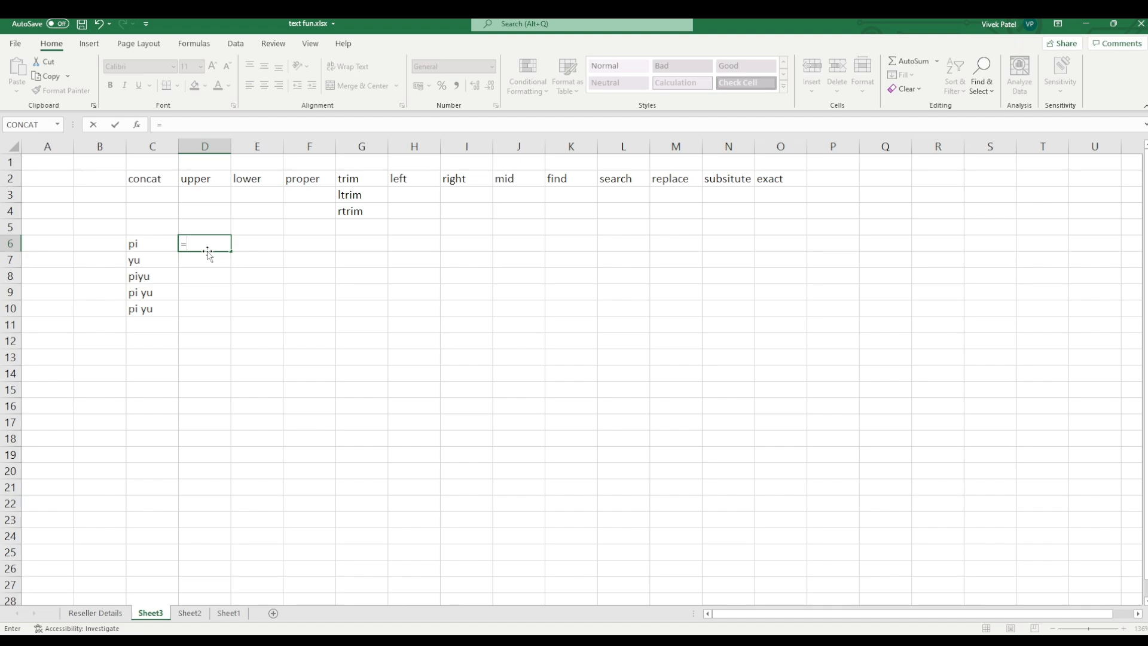
{"action": "type", "text": "uper"}
{"action": "key", "text": "BackSpace"}
{"action": "key", "text": "BackSpace"}
{"action": "key", "text": "Tab"}
{"action": "left_click", "coordinate": [138, 242]}
{"action": "type", "text": ")"}
{"action": "key", "text": "Return"}
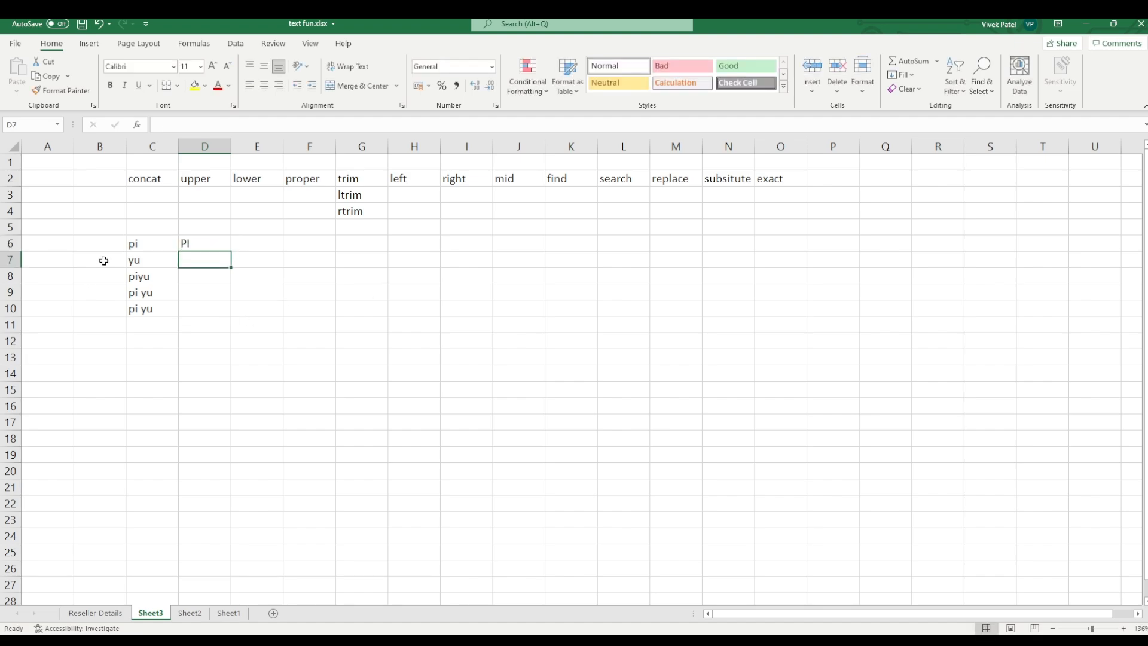
- Convert the text of D6 to small letters in cell E6 with a LOWER formula
{"action": "left_click", "coordinate": [257, 253]}
{"action": "left_click", "coordinate": [260, 243]}
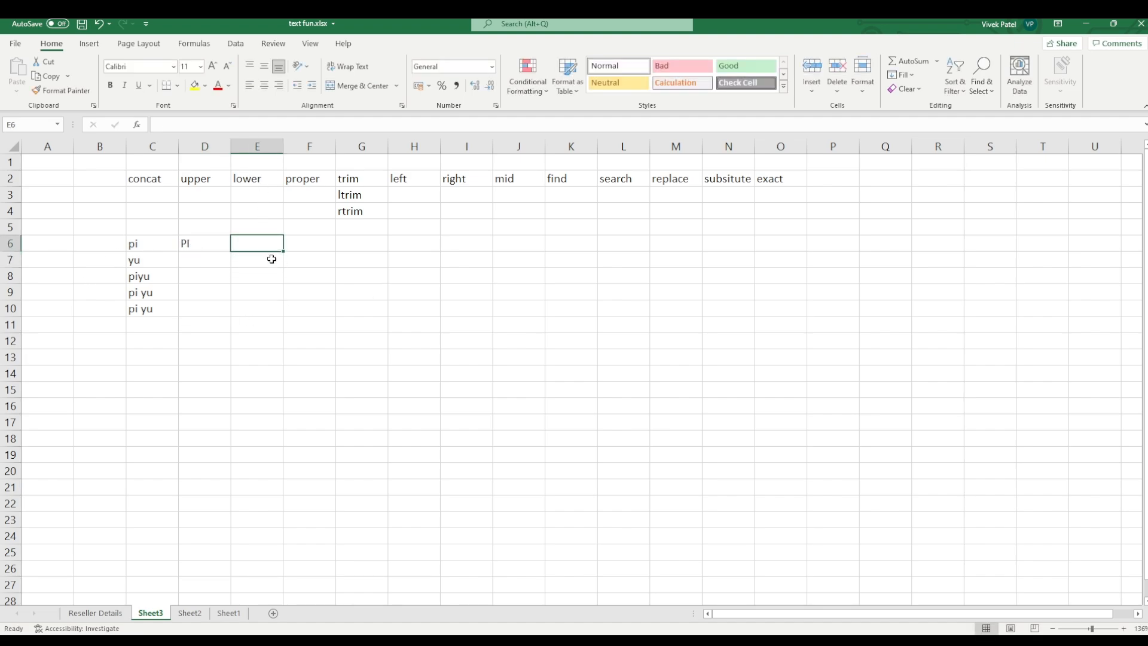
{"action": "type", "text": "=lowe"}
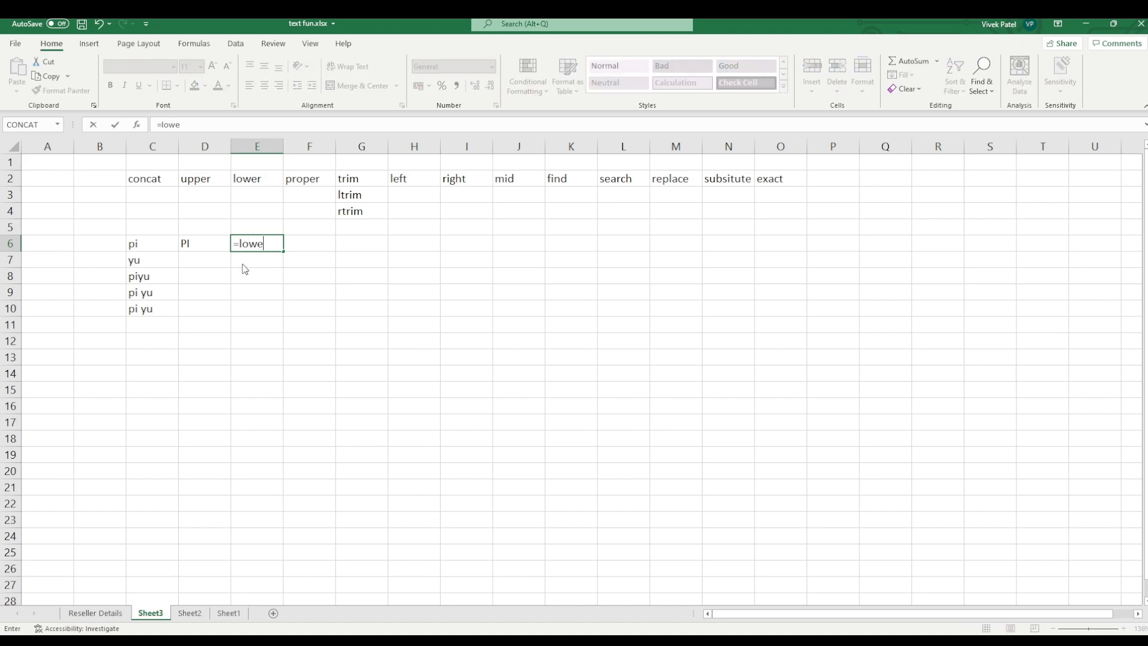
{"action": "key", "text": "Tab"}
{"action": "left_click", "coordinate": [204, 244]}
{"action": "type", "text": ")"}
{"action": "key", "text": "Return"}
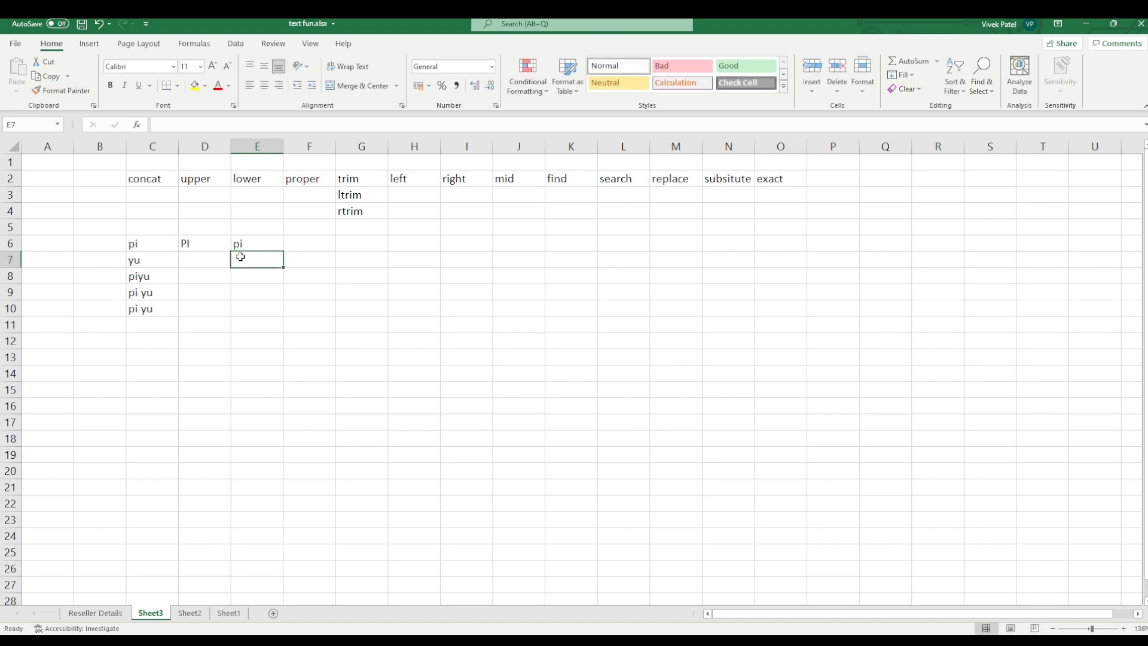
- Capitalize each word of C10 in cell F6 using the formula =PROPER(C10)
{"action": "left_click", "coordinate": [318, 247]}
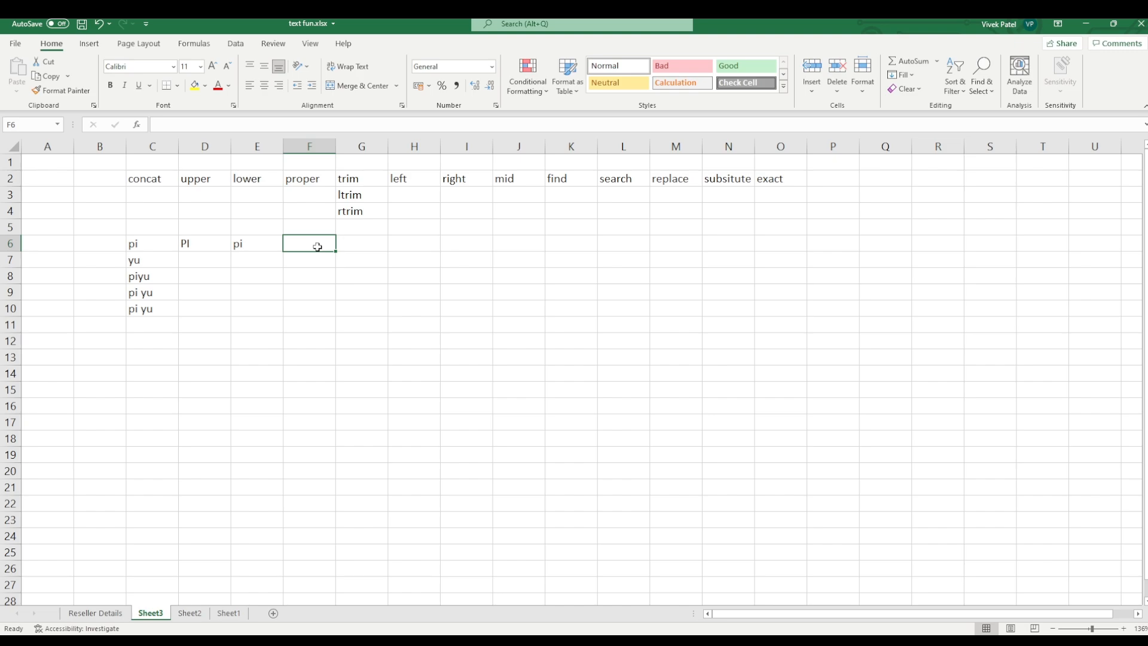
{"action": "type", "text": "=prop"}
{"action": "key", "text": "Tab"}
{"action": "left_click", "coordinate": [157, 311]}
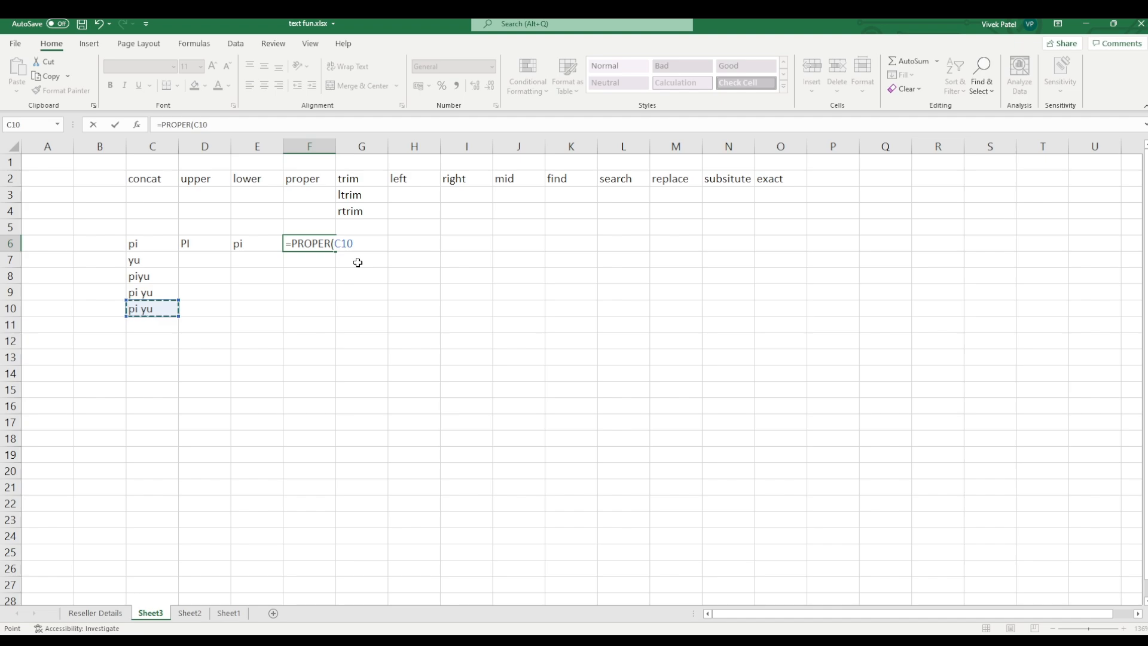
{"action": "type", "text": ")"}
{"action": "key", "text": "Return"}
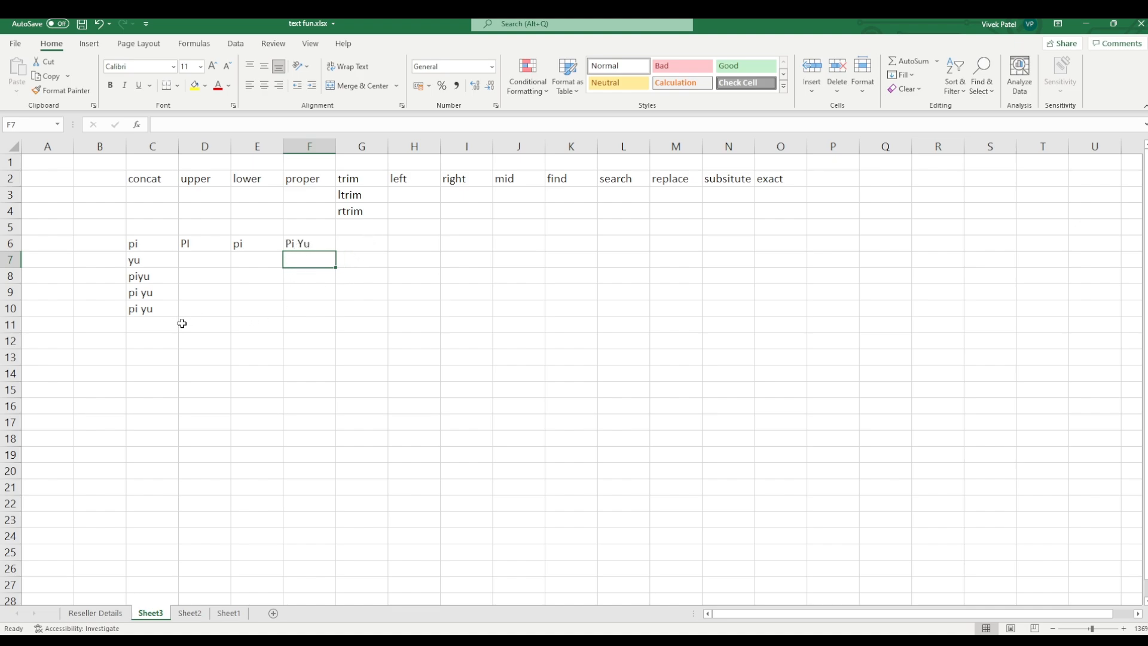
- Remove extra spaces from the text of C10 in cell G6 using the formula =TRIM(C10)
{"action": "left_click", "coordinate": [371, 244]}
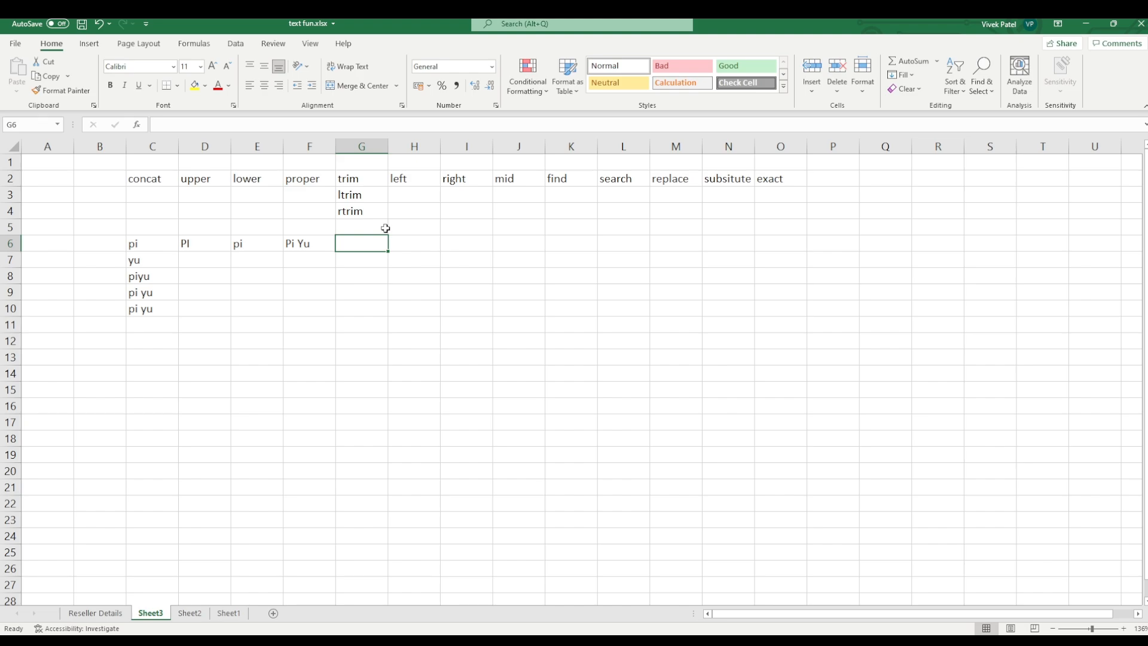
{"action": "type", "text": "="}
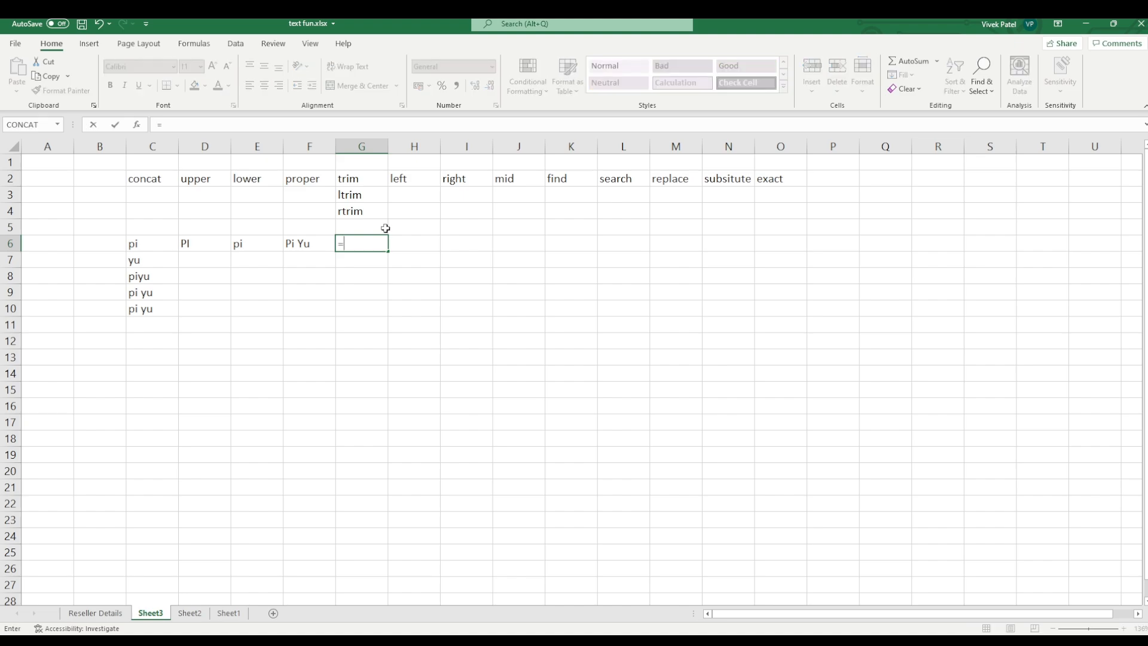
{"action": "type", "text": "trim"}
{"action": "key", "text": "Tab"}
{"action": "left_click", "coordinate": [147, 306]}
{"action": "type", "text": ")"}
{"action": "key", "text": "Return"}
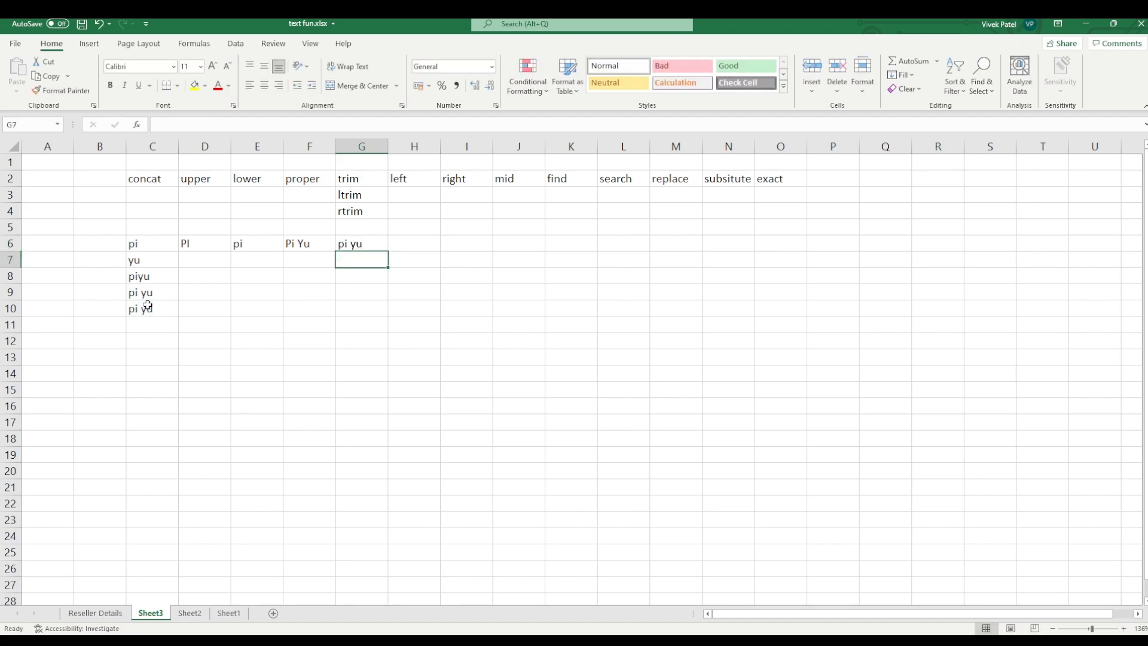
- Enter "pi" preceded by several leading spaces in cell F10 as sample text for trimming
{"action": "left_click", "coordinate": [300, 306]}
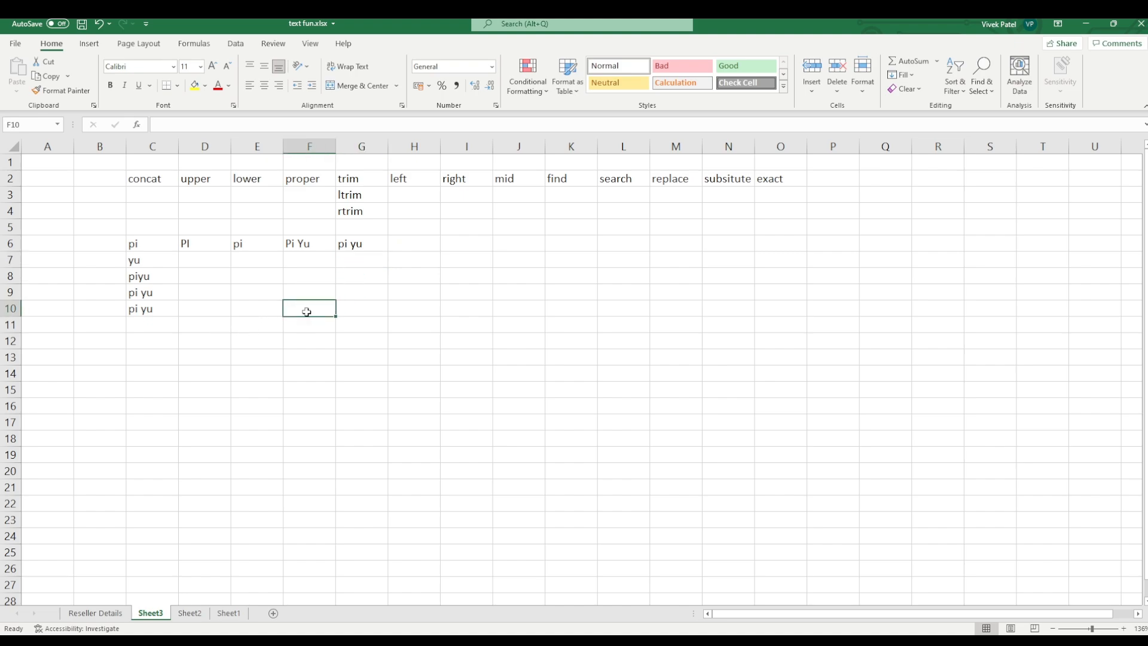
{"action": "double_click", "coordinate": [306, 308]}
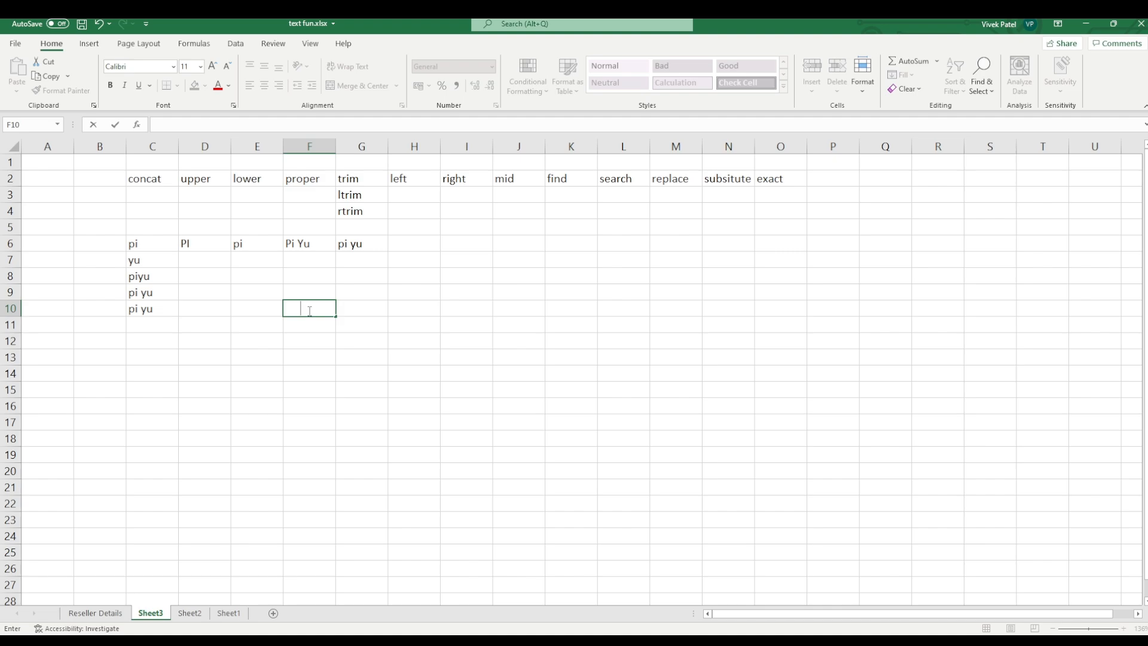
{"action": "type", "text": "pi"}
{"action": "left_click", "coordinate": [368, 308]}
- Change the TRIM formula in cell G6 to refer to F10 instead of C10
{"action": "left_click", "coordinate": [356, 260]}
{"action": "left_click", "coordinate": [357, 240]}
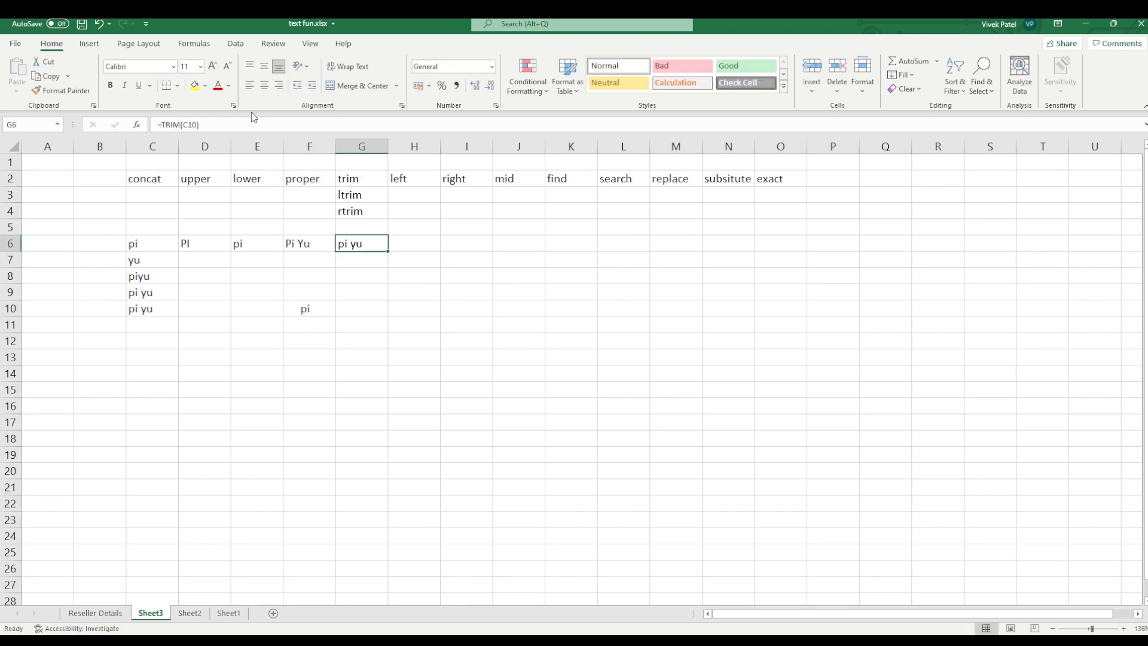
{"action": "left_click", "coordinate": [193, 124]}
{"action": "double_click", "coordinate": [190, 124]}
{"action": "key", "text": "BackSpace"}
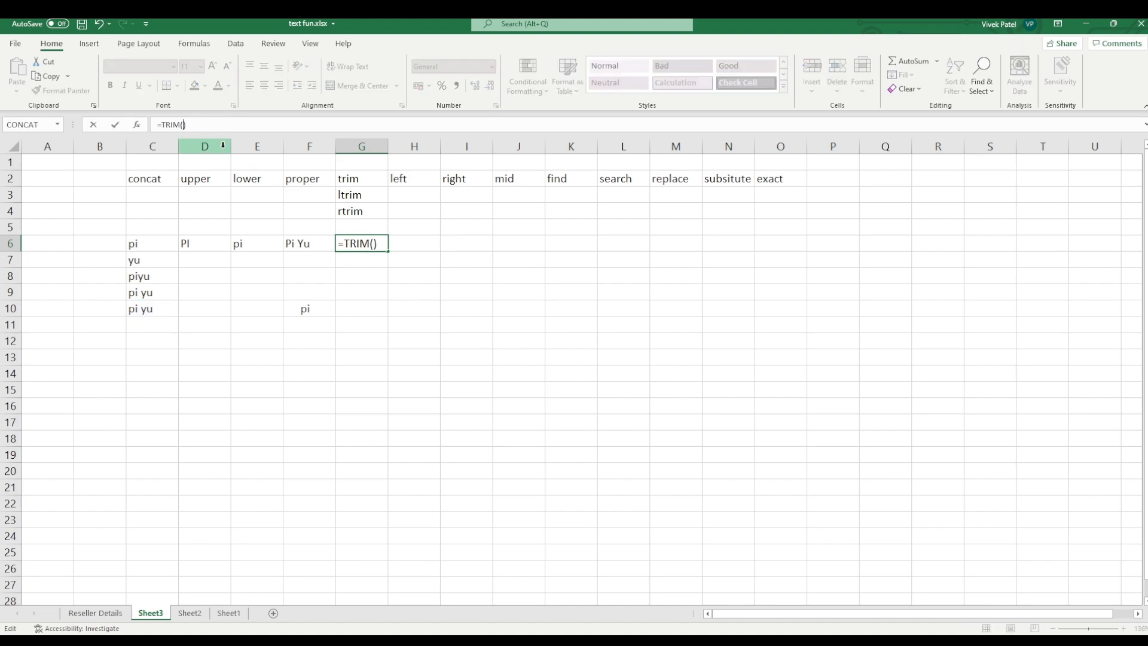
{"action": "left_click", "coordinate": [292, 307]}
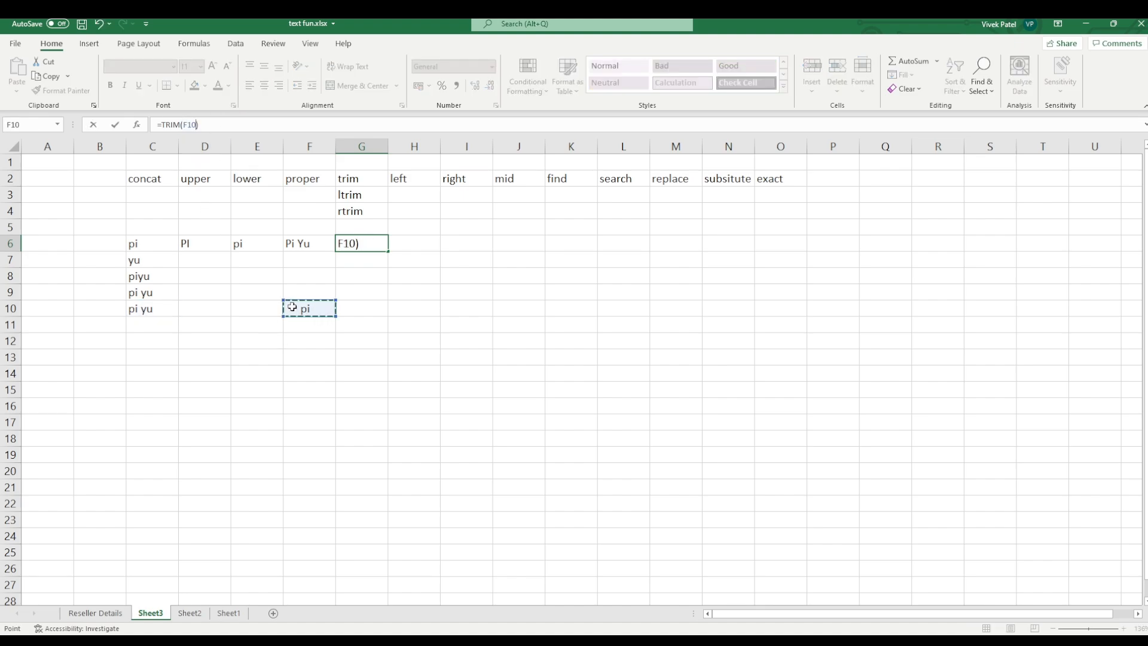
{"action": "key", "text": "Return"}
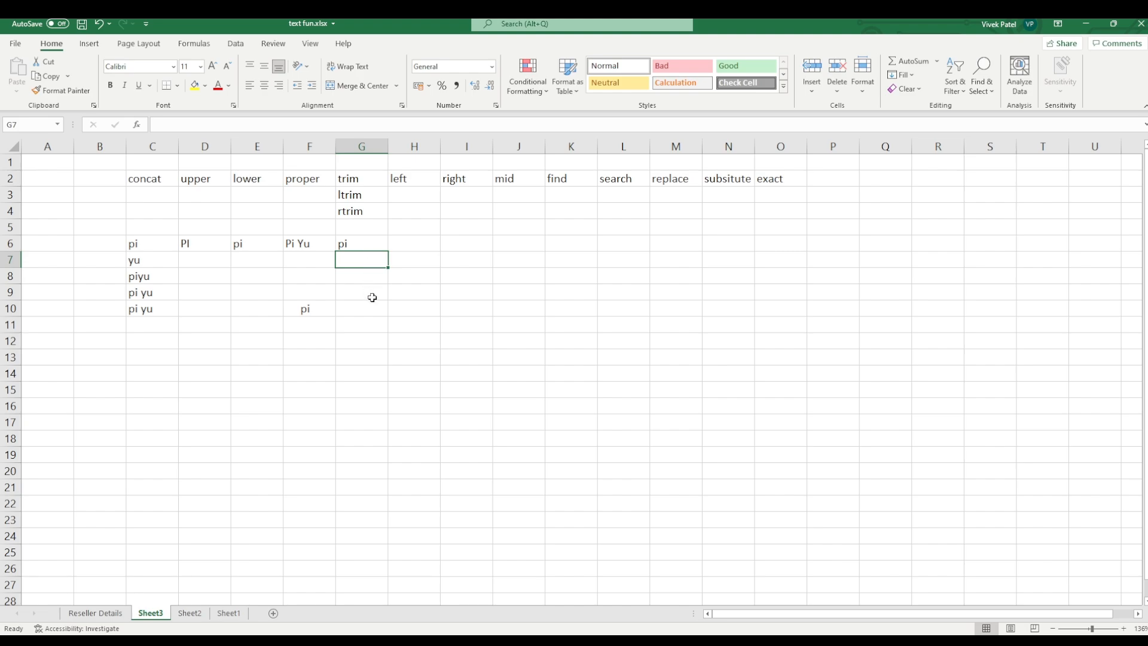
{"action": "type", "text": "=lt"}
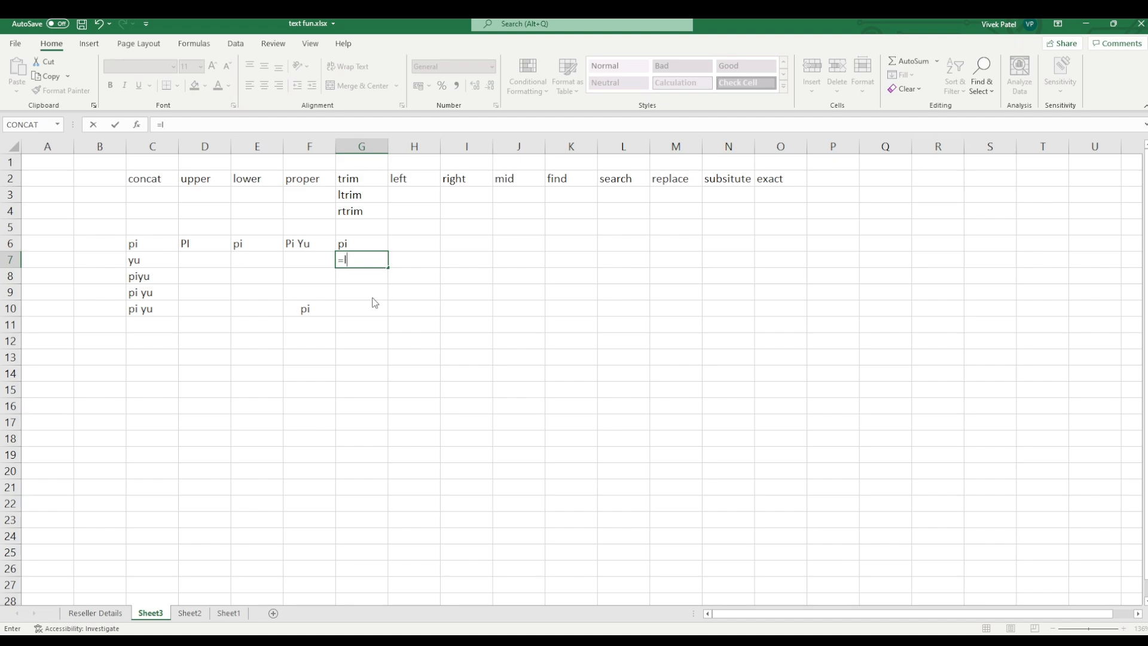
{"action": "key", "text": "BackSpace"}
{"action": "key", "text": "BackSpace"}
{"action": "key", "text": "BackSpace"}
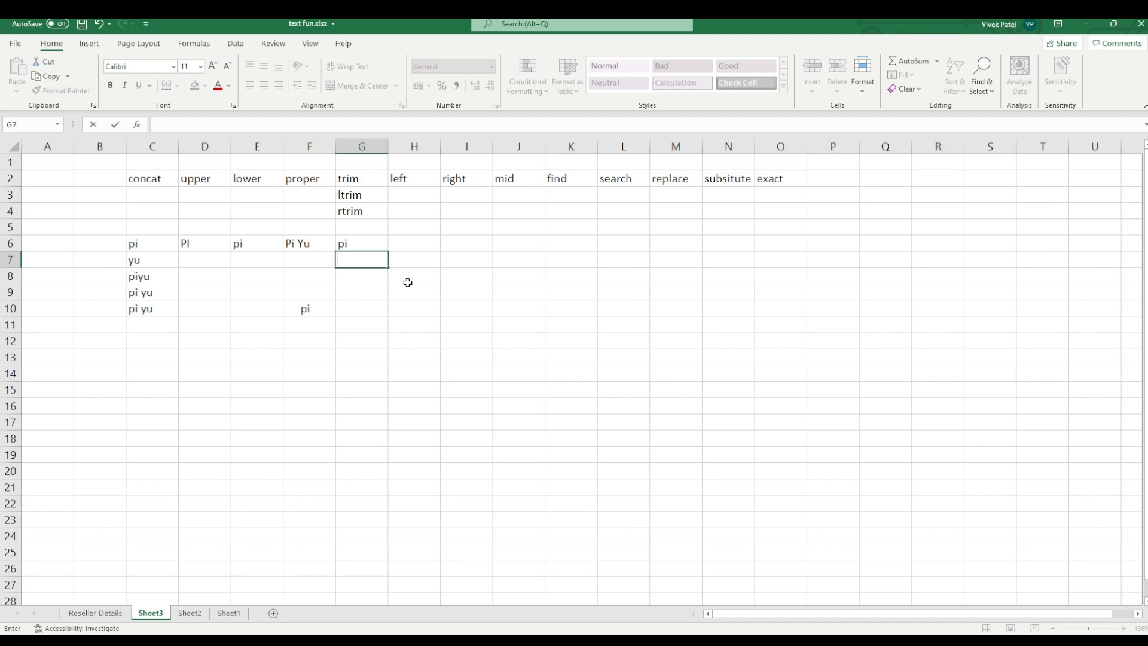
{"action": "left_click", "coordinate": [415, 247]}
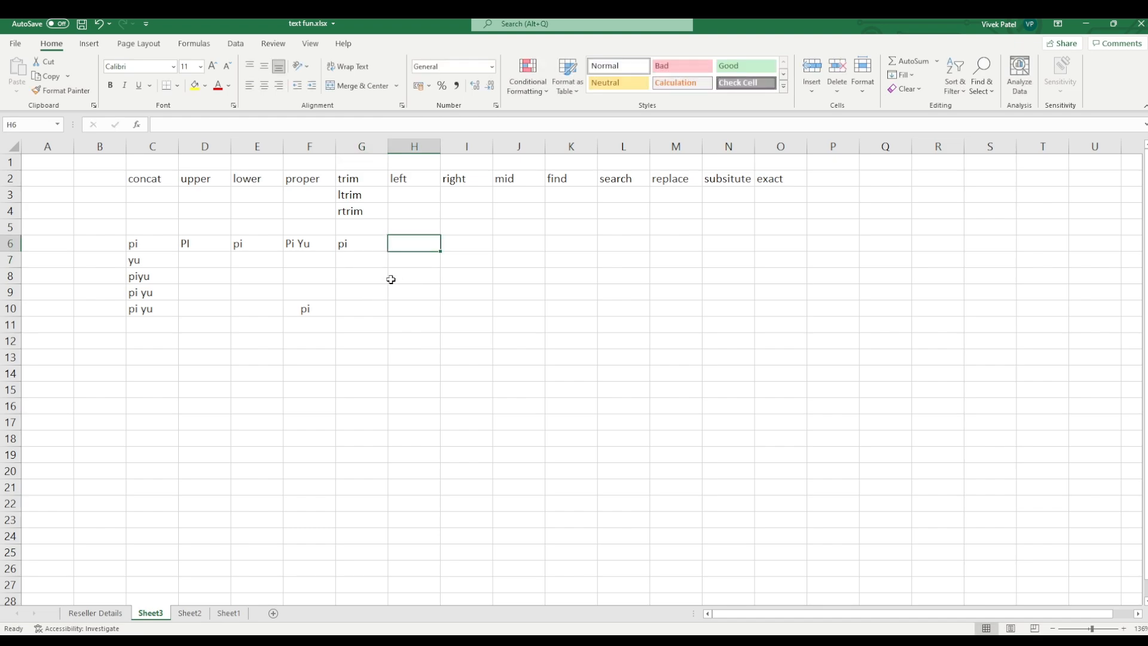
- Clear the ltrim and rtrim headings from cells G3 and G4
{"action": "left_click", "coordinate": [358, 195]}
{"action": "left_click", "coordinate": [408, 247]}
{"action": "left_click", "coordinate": [356, 196]}
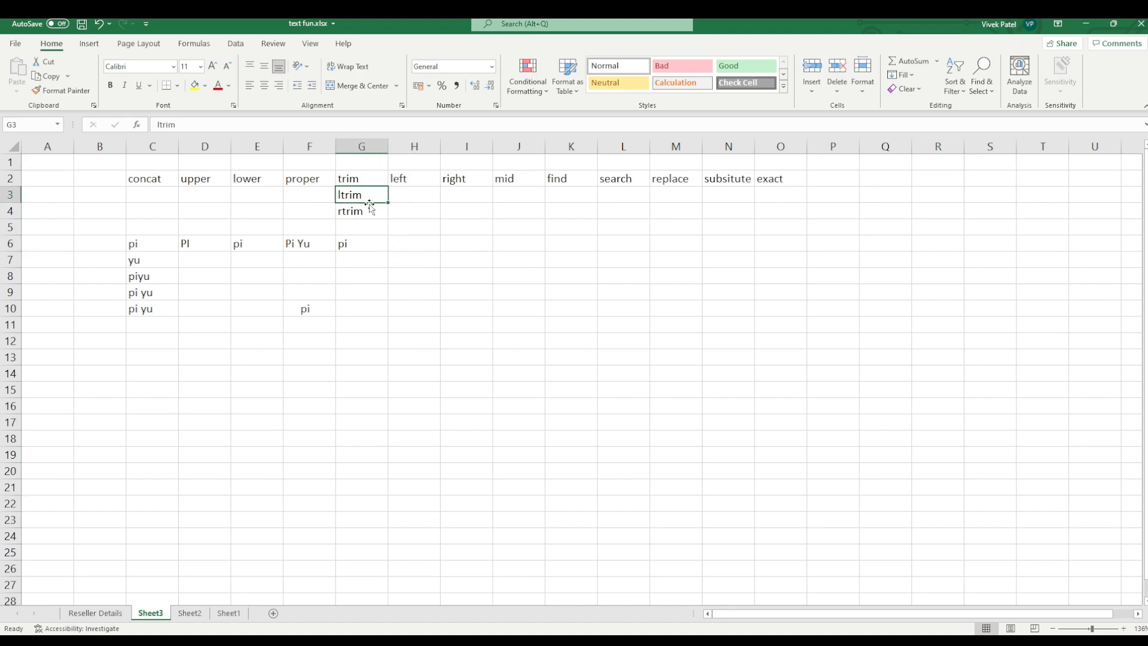
{"action": "key", "text": "BackSpace"}
{"action": "key", "text": "Return"}
{"action": "key", "text": "BackSpace"}
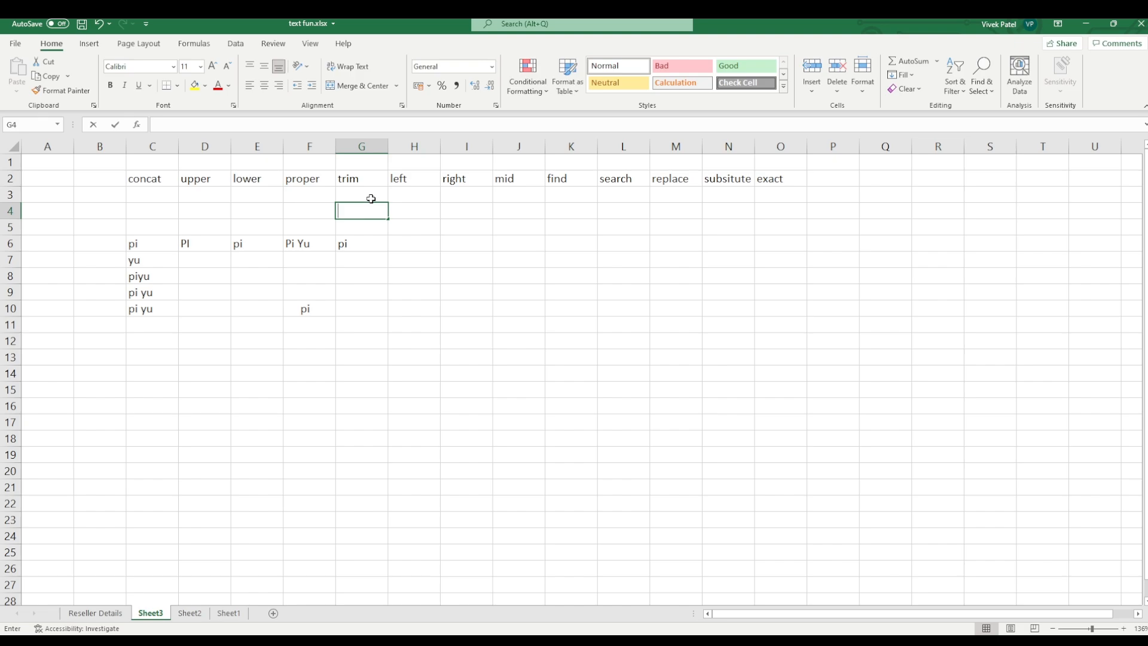
{"action": "left_click", "coordinate": [414, 194]}
- Extract the first two characters of C9 in cell H6 using the formula =LEFT(C9,2)
{"action": "left_click", "coordinate": [423, 244]}
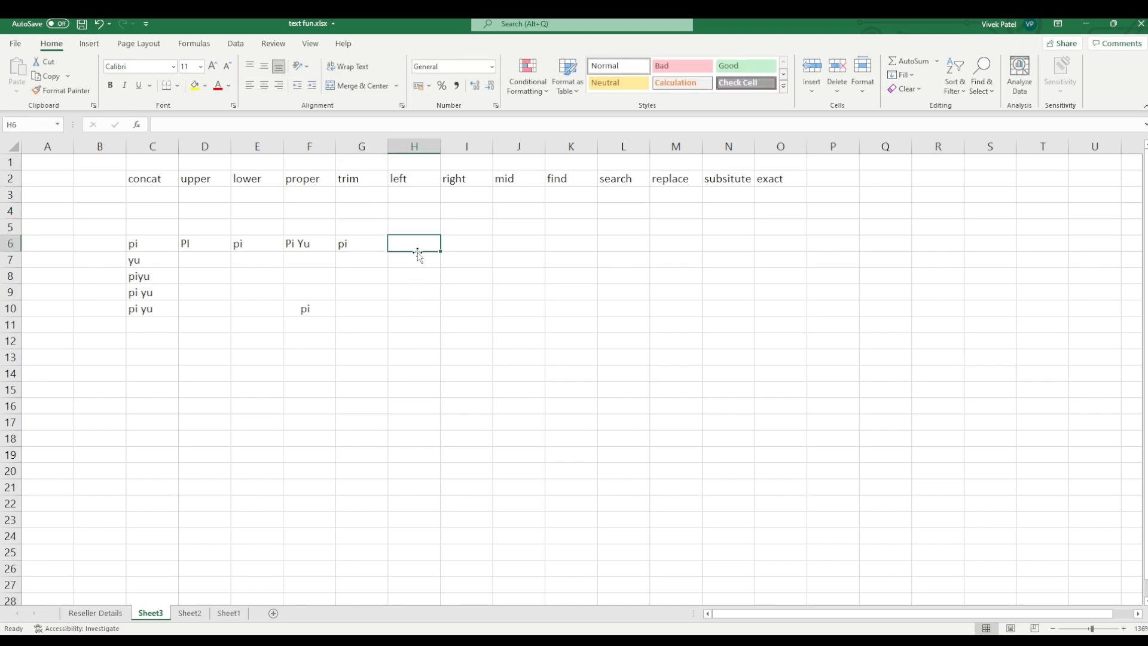
{"action": "type", "text": "=l"}
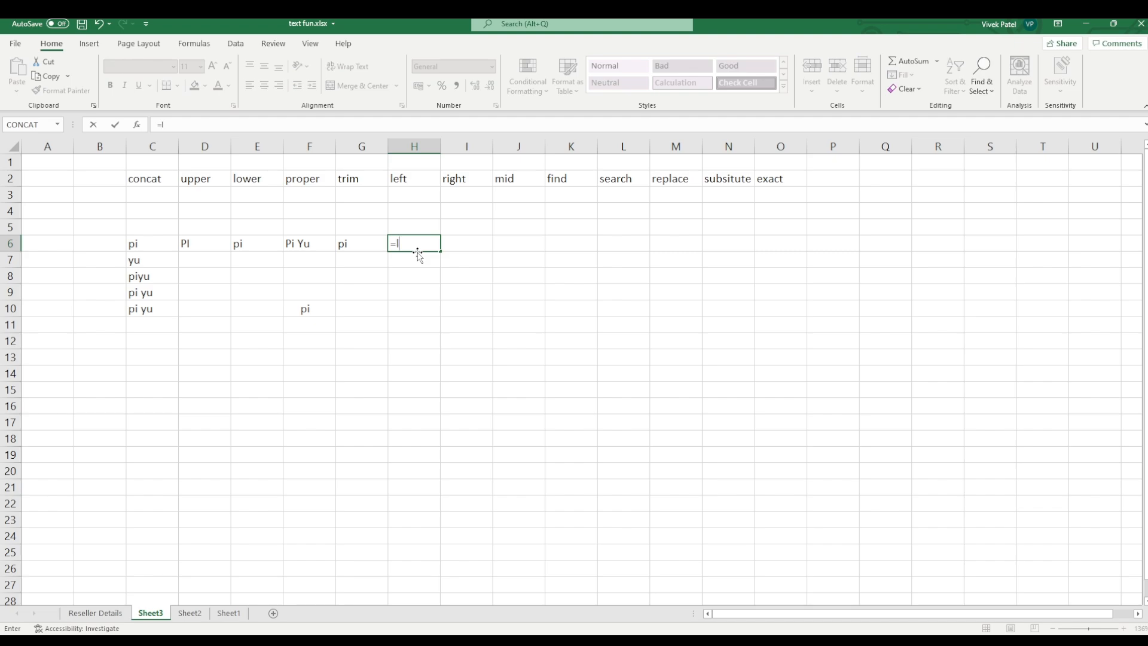
{"action": "type", "text": "eft"}
{"action": "key", "text": "Tab"}
{"action": "left_click", "coordinate": [152, 291]}
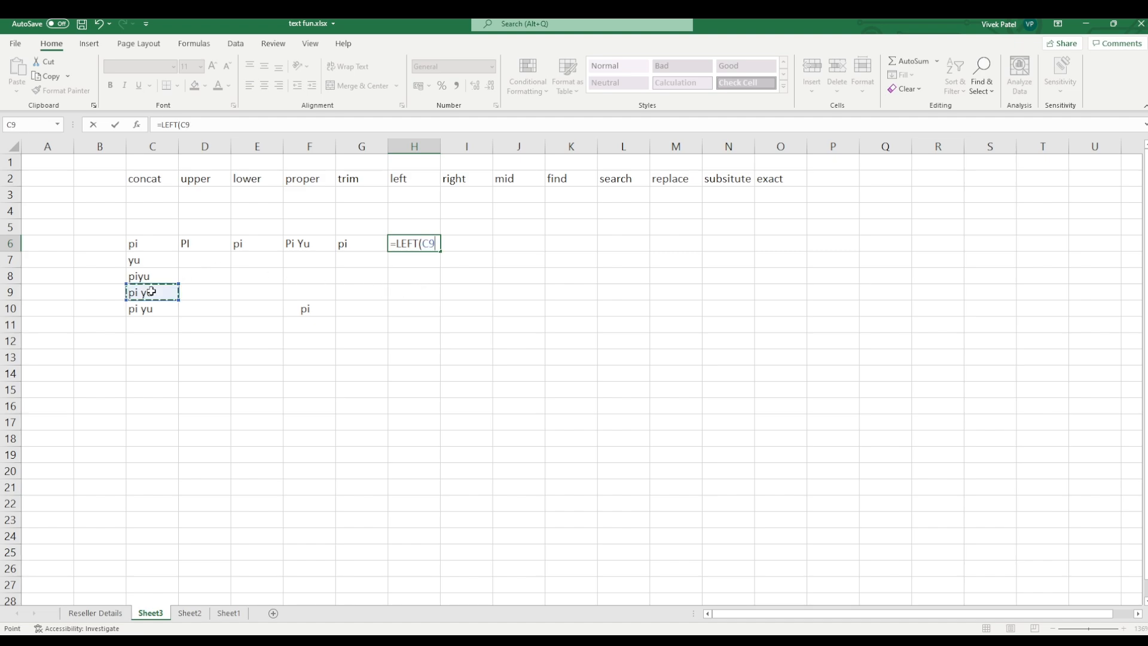
{"action": "type", "text": ","}
{"action": "key", "text": "Down"}
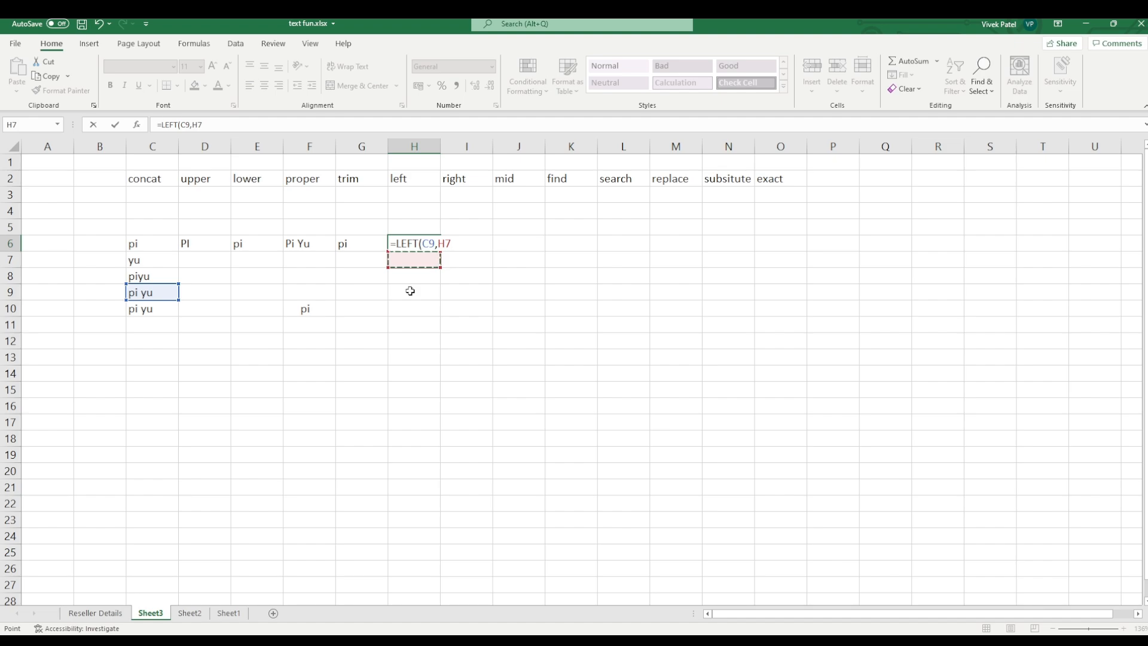
{"action": "key", "text": "BackSpace"}
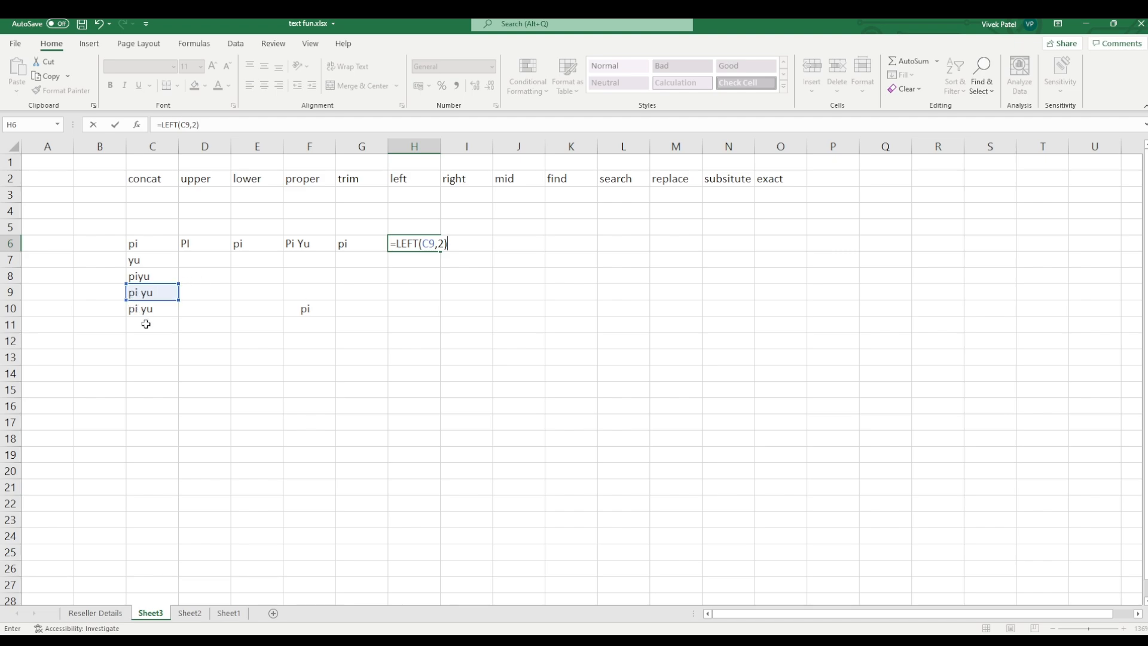
{"action": "key", "text": "Return"}
- Extract the last two characters of C9 in cell I6 using the formula =RIGHT(C9,2)
{"action": "left_click", "coordinate": [462, 243]}
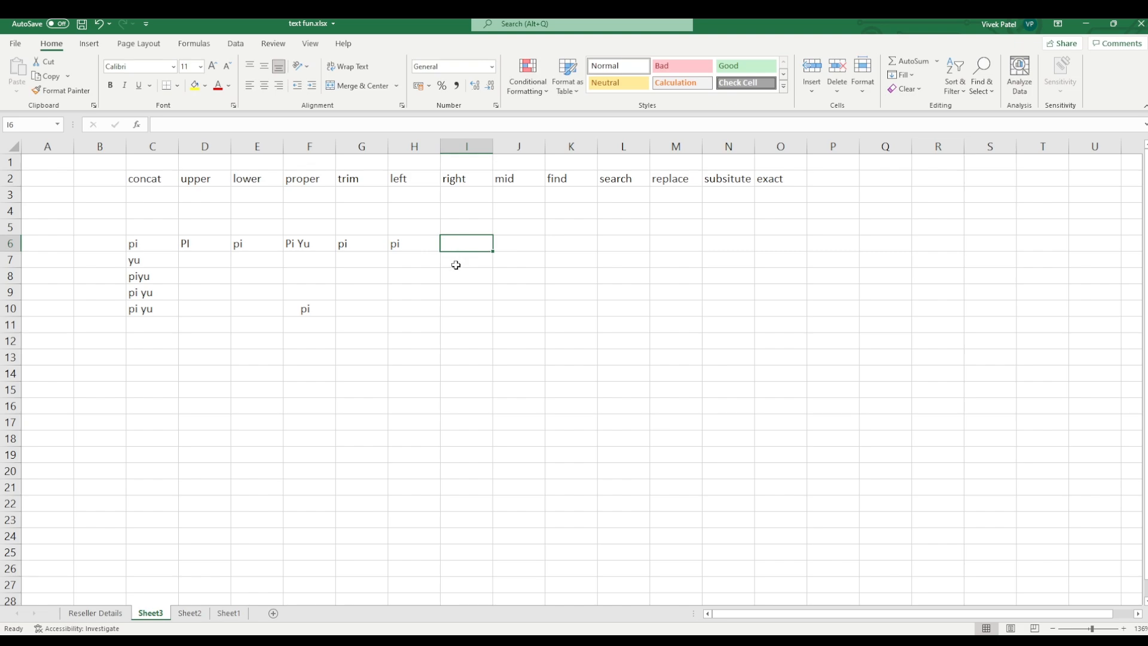
{"action": "type", "text": "=right("}
{"action": "left_click", "coordinate": [147, 296]}
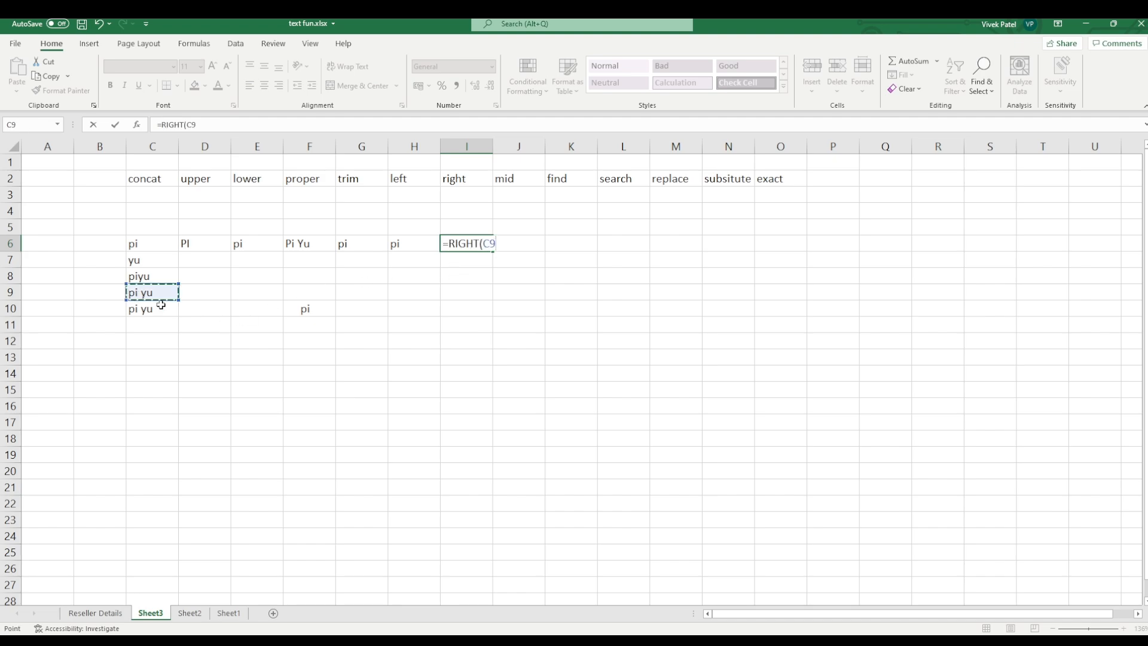
{"action": "type", "text": ",2)"}
{"action": "key", "text": "Return"}
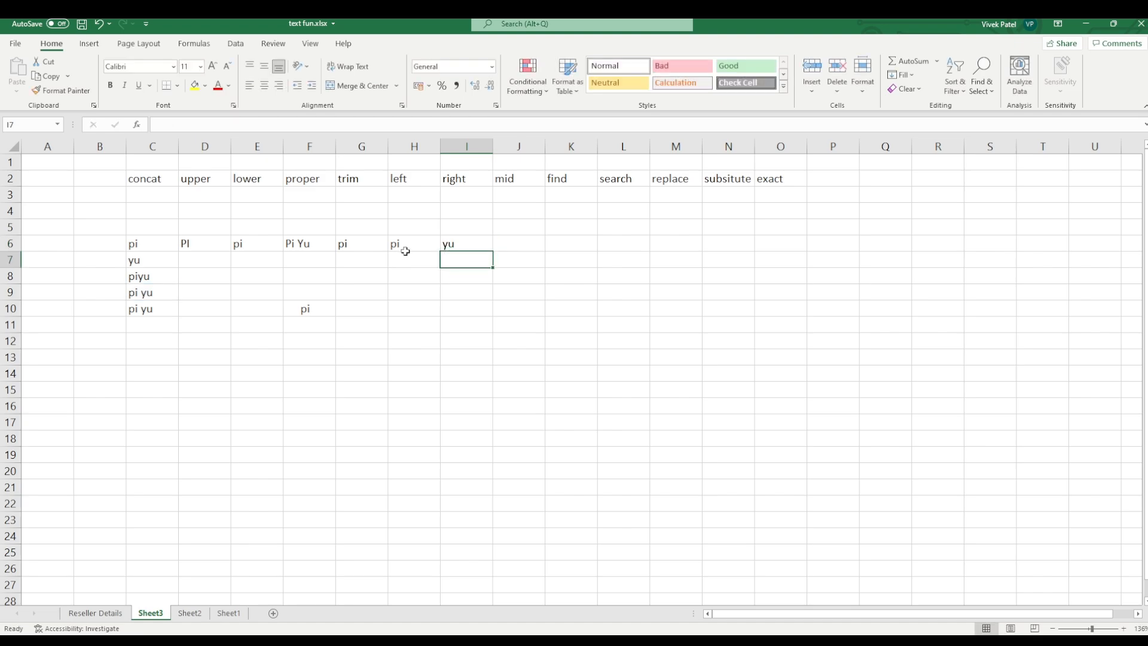
- Extract two characters of C8 starting at the second one in cell J6 using the formula =MID(C8,2,2)
{"action": "left_click", "coordinate": [415, 268]}
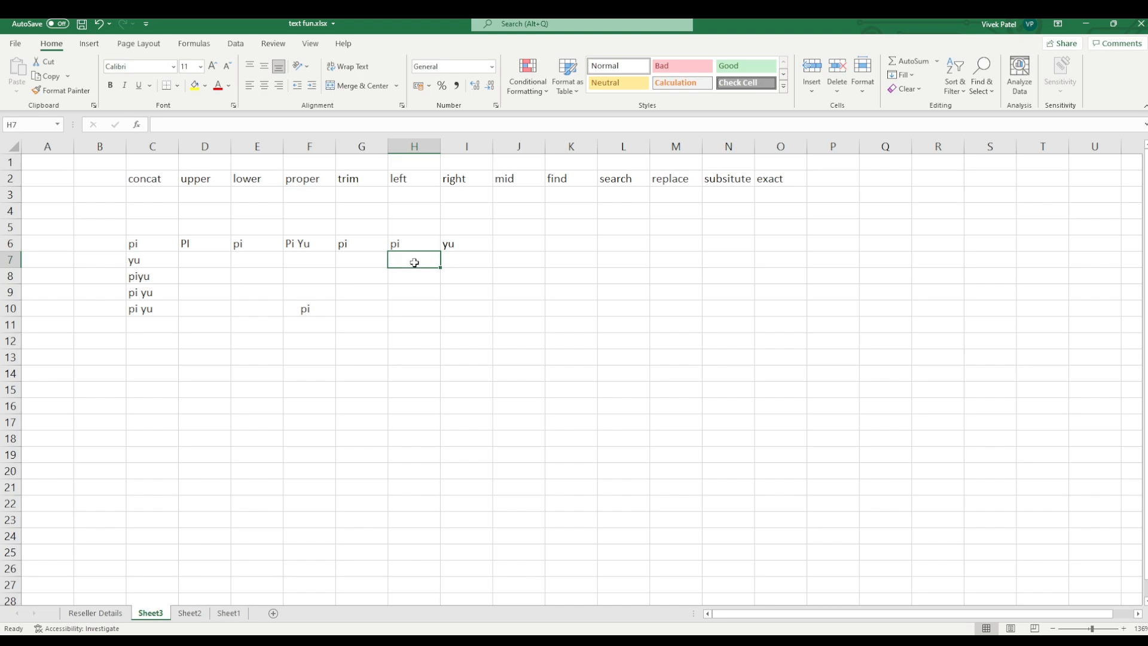
{"action": "left_click", "coordinate": [465, 263]}
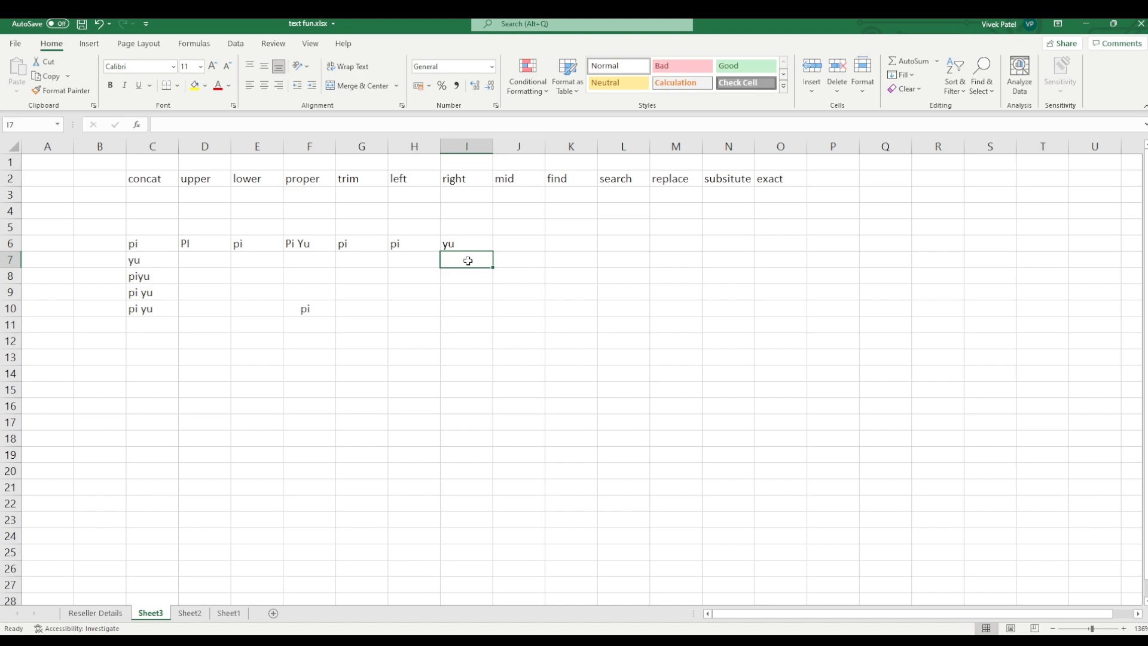
{"action": "left_click", "coordinate": [522, 249]}
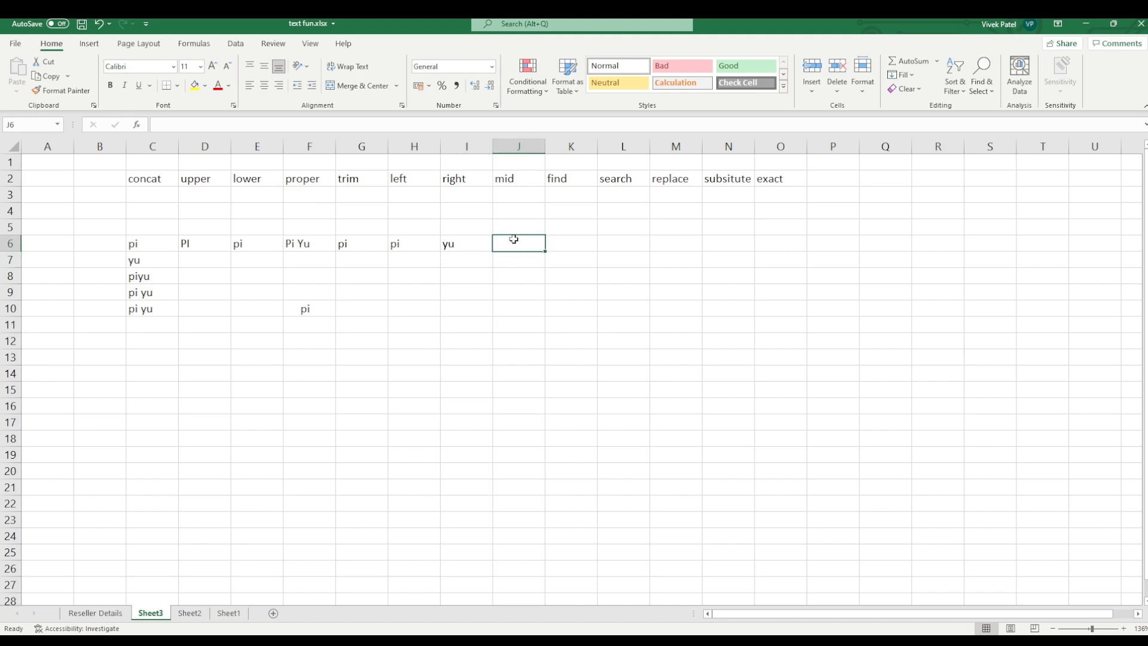
{"action": "type", "text": "="}
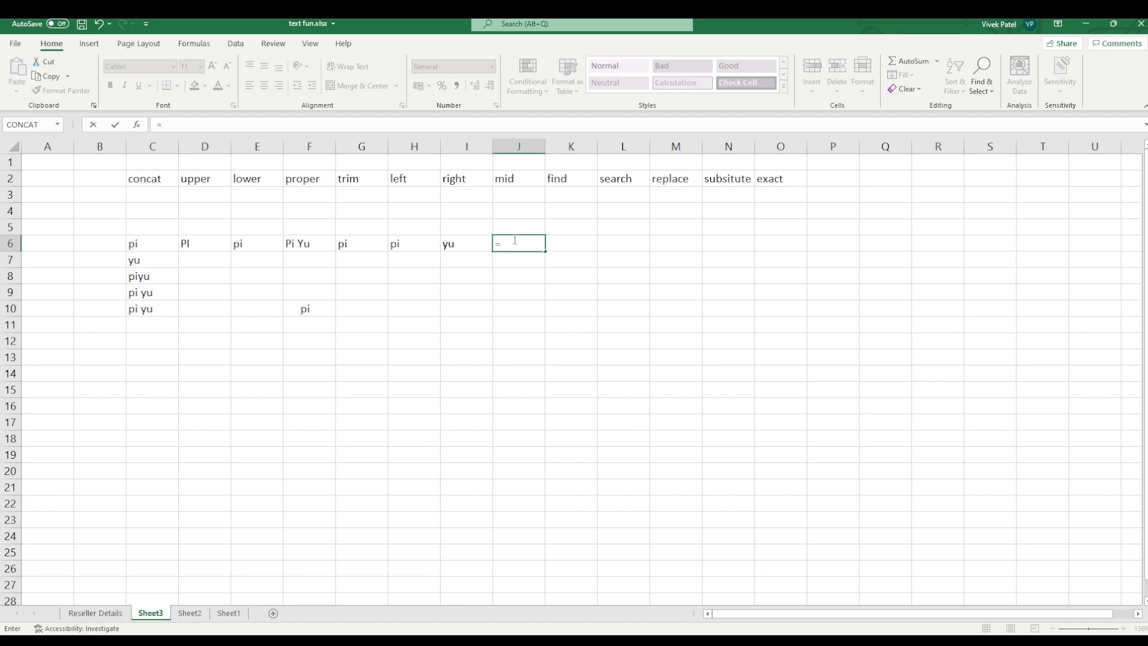
{"action": "type", "text": "mid"}
{"action": "key", "text": "Tab"}
{"action": "left_click", "coordinate": [150, 276]}
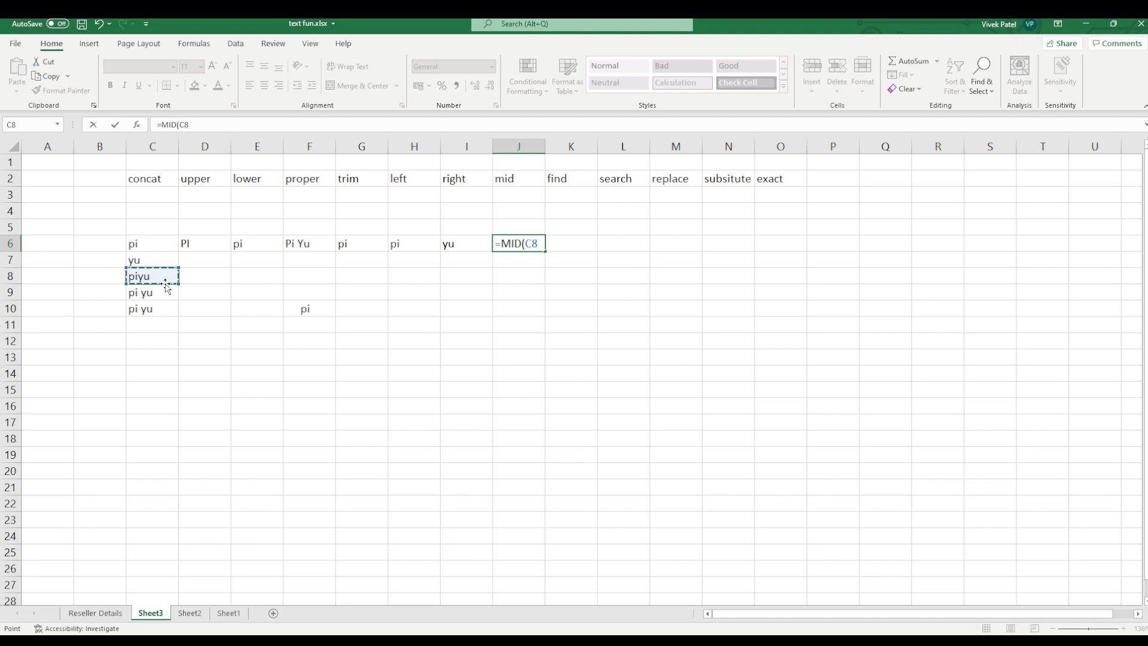
{"action": "type", "text": ","}
{"action": "type", "text": "2,"}
{"action": "type", "text": "2)"}
{"action": "left_click", "coordinate": [542, 243]}
{"action": "double_click", "coordinate": [544, 244]}
{"action": "double_click", "coordinate": [553, 244]}
{"action": "key", "text": "Return"}
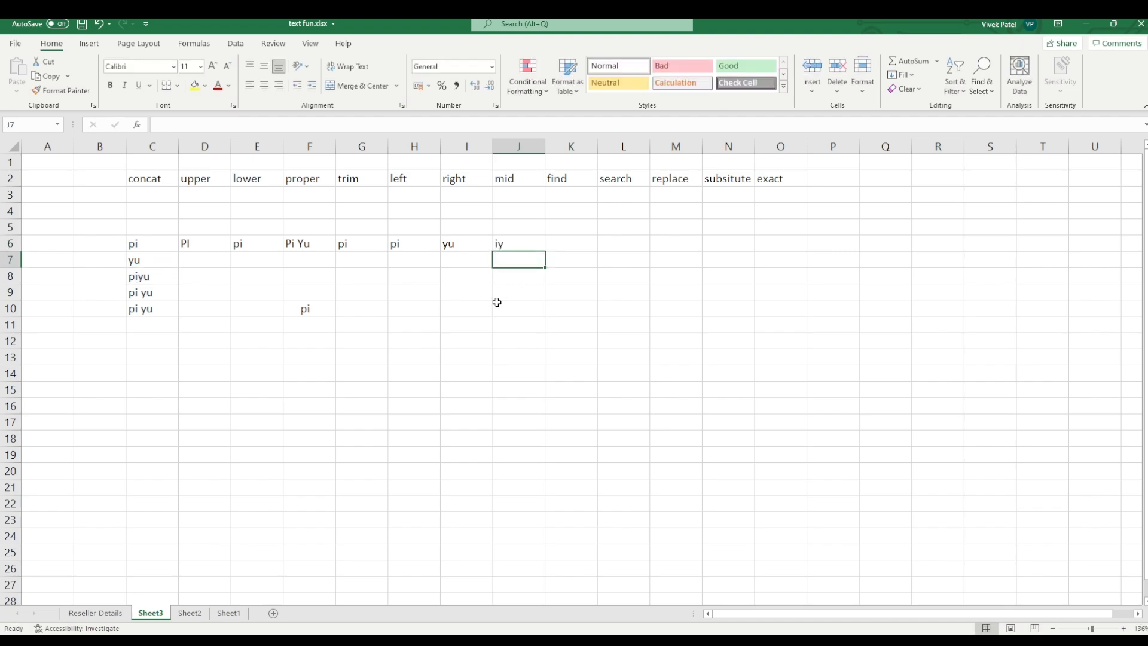
- Locate the lowercase "y" in the text of C8 in cell K6 using the formula =FIND("y",C8,1)
{"action": "left_click", "coordinate": [578, 250]}
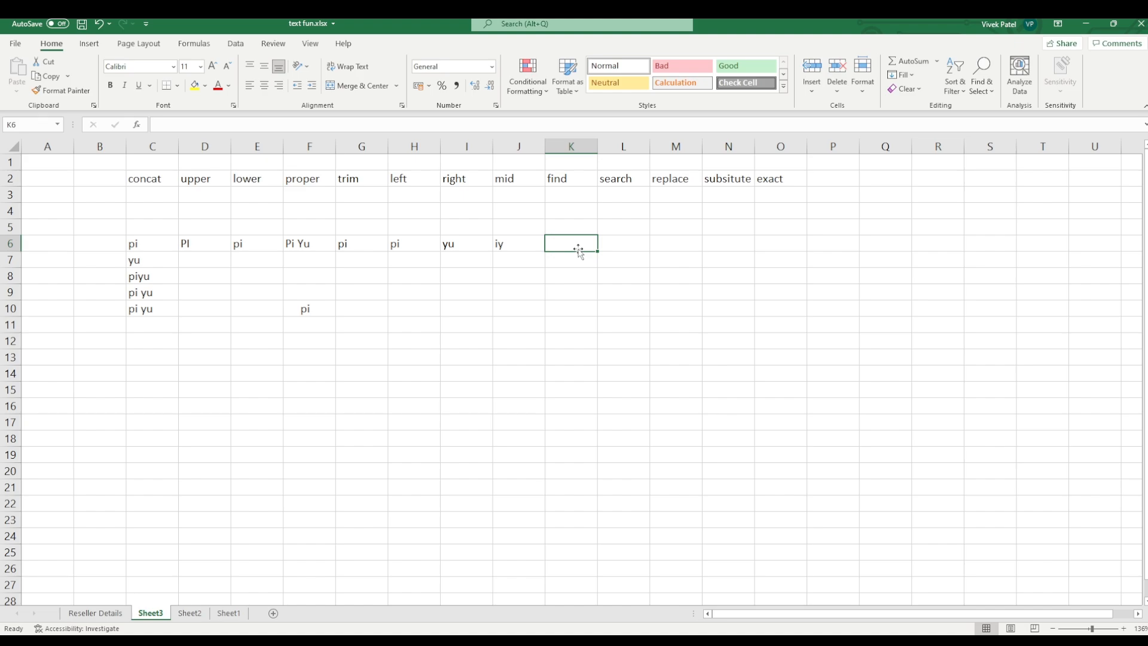
{"action": "type", "text": "=fin"}
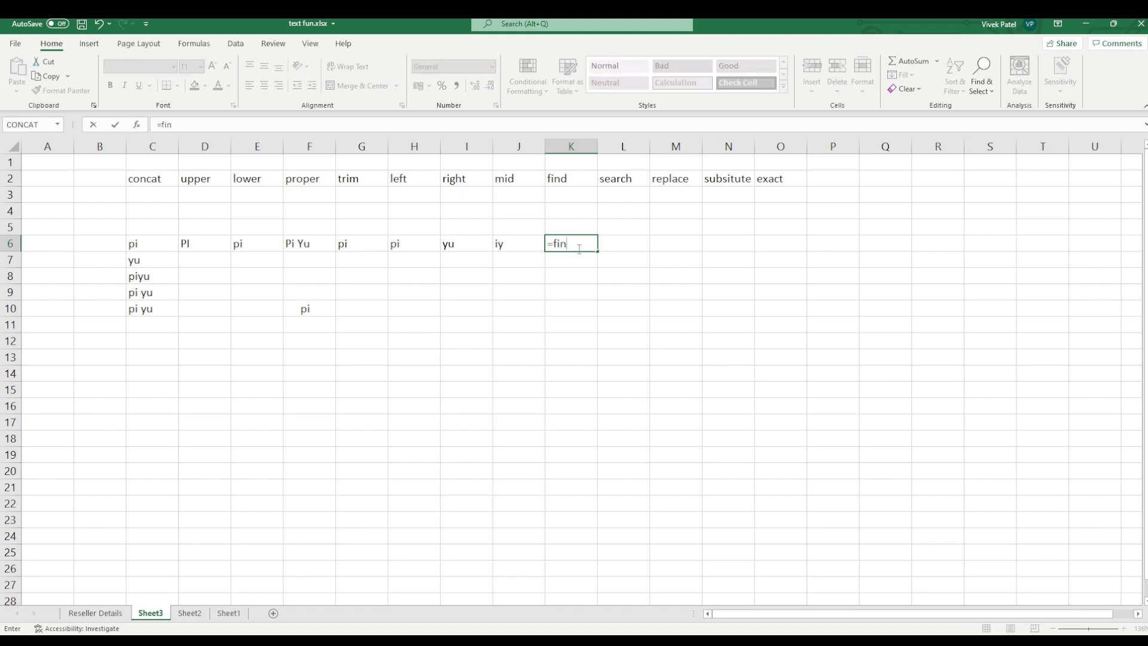
{"action": "key", "text": "Tab"}
{"action": "type", "text": "y"}
{"action": "key", "text": "BackSpace"}
{"action": "type", "text": "\"y\","}
{"action": "left_click", "coordinate": [134, 279]}
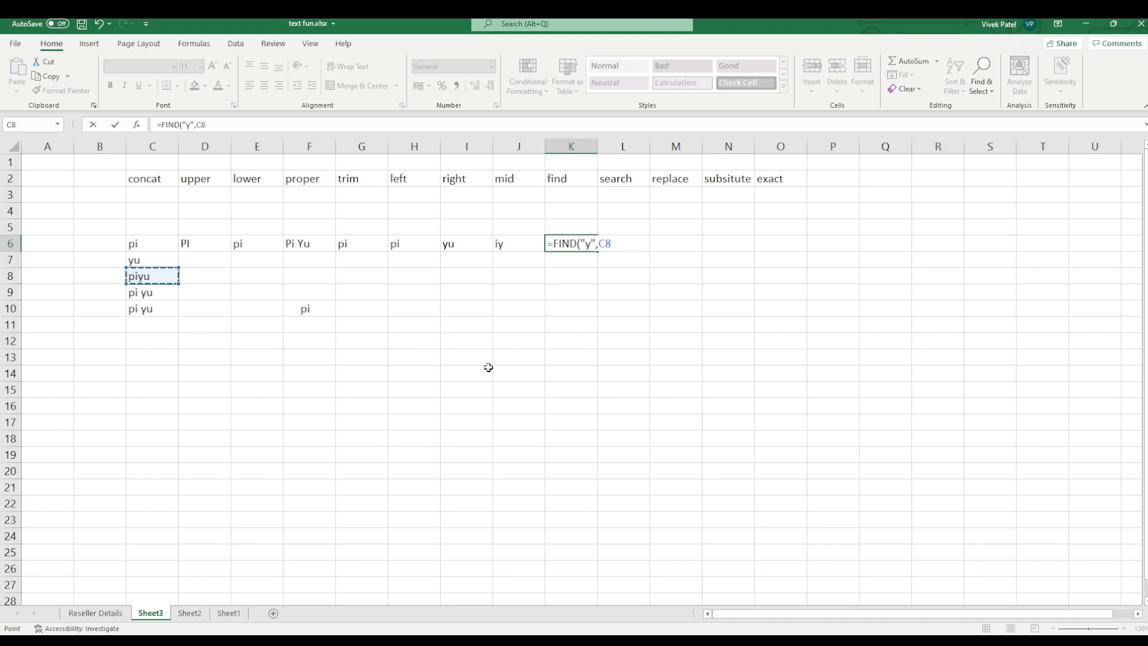
{"action": "type", "text": ","}
{"action": "type", "text": "1)"}
{"action": "key", "text": "Return"}
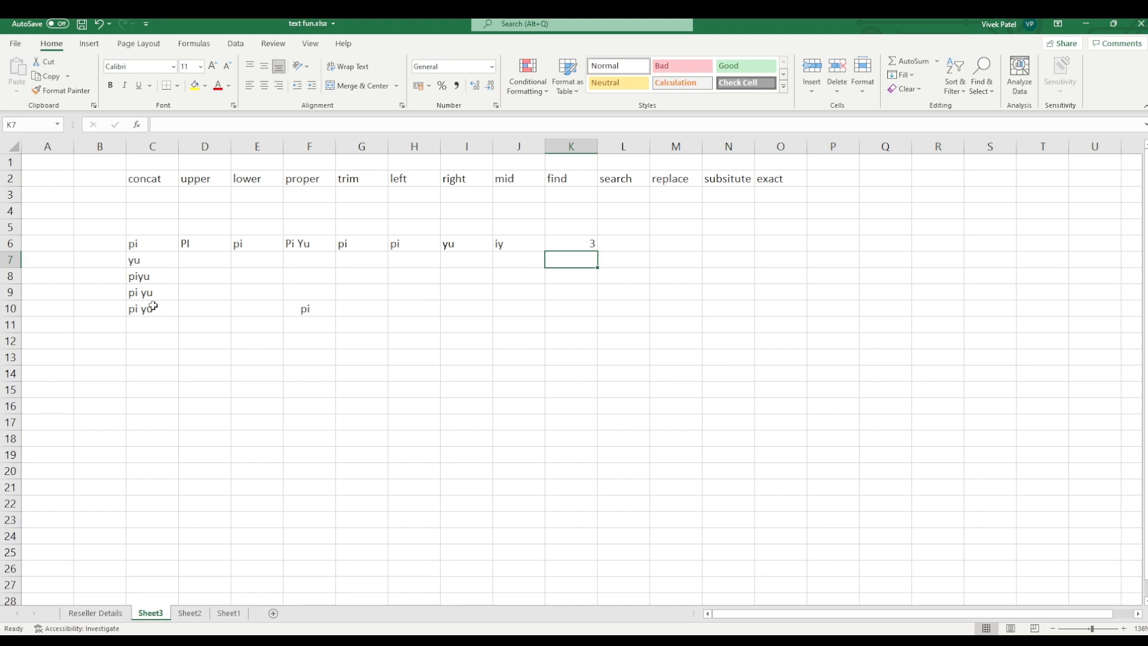
{"action": "left_click", "coordinate": [589, 242]}
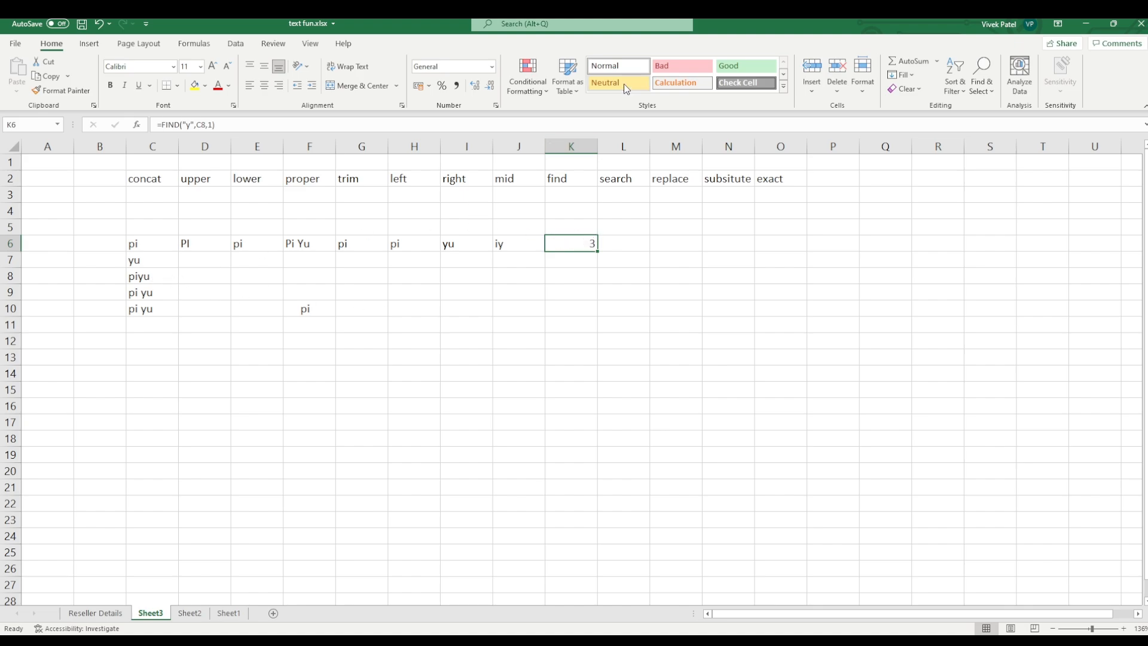
{"action": "double_click", "coordinate": [573, 244]}
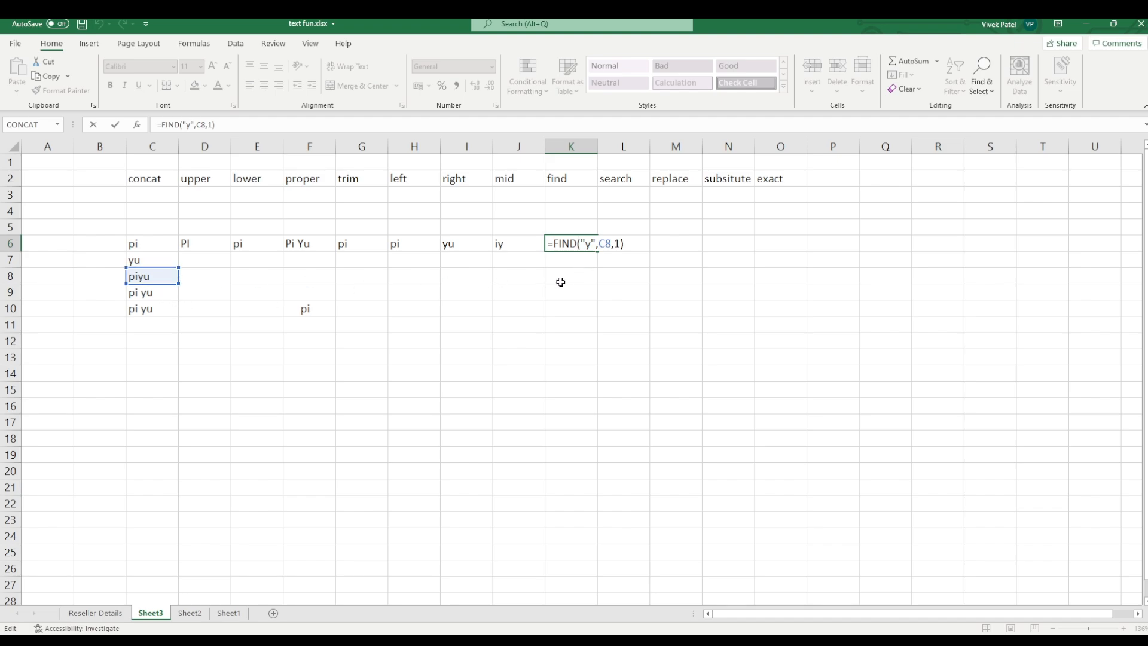
{"action": "left_click", "coordinate": [560, 282]}
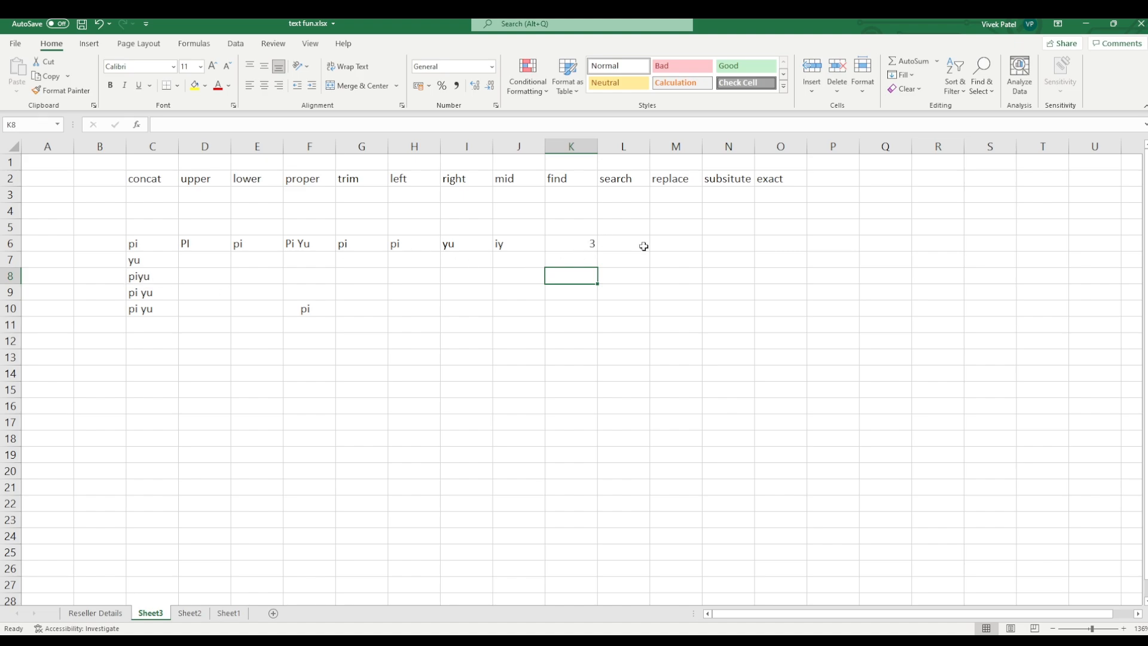
- Test FIND's case sensitivity in cell K7 with an uppercase letter using the formula =FIND("Y",C8,1)
{"action": "left_click", "coordinate": [557, 256]}
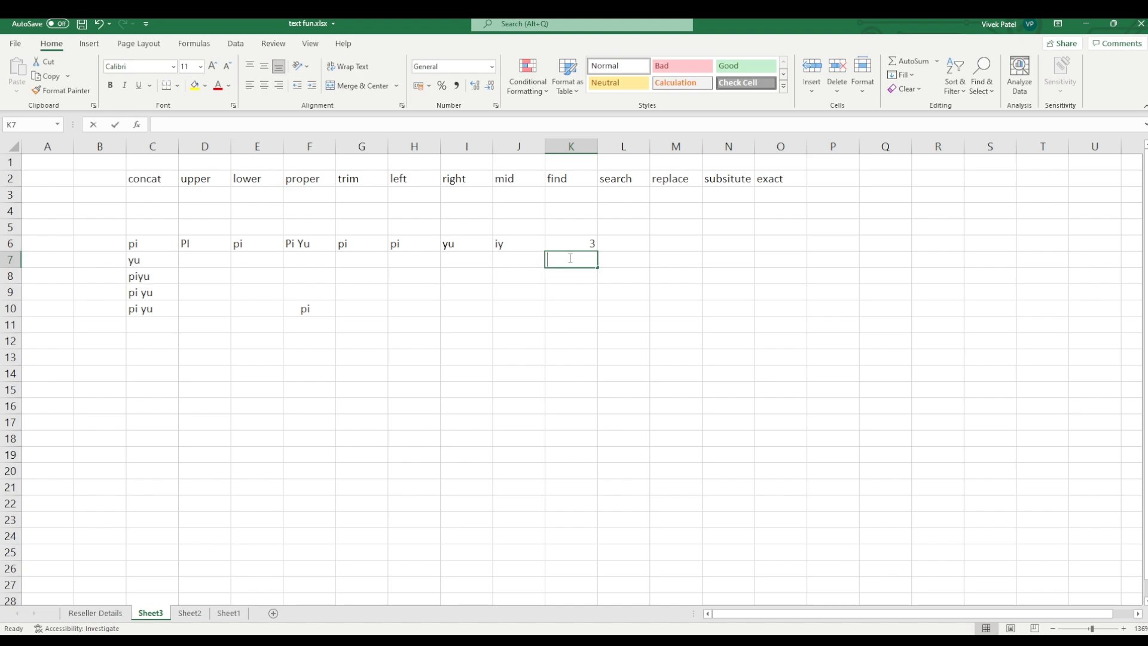
{"action": "type", "text": "="}
{"action": "left_click", "coordinate": [569, 238]}
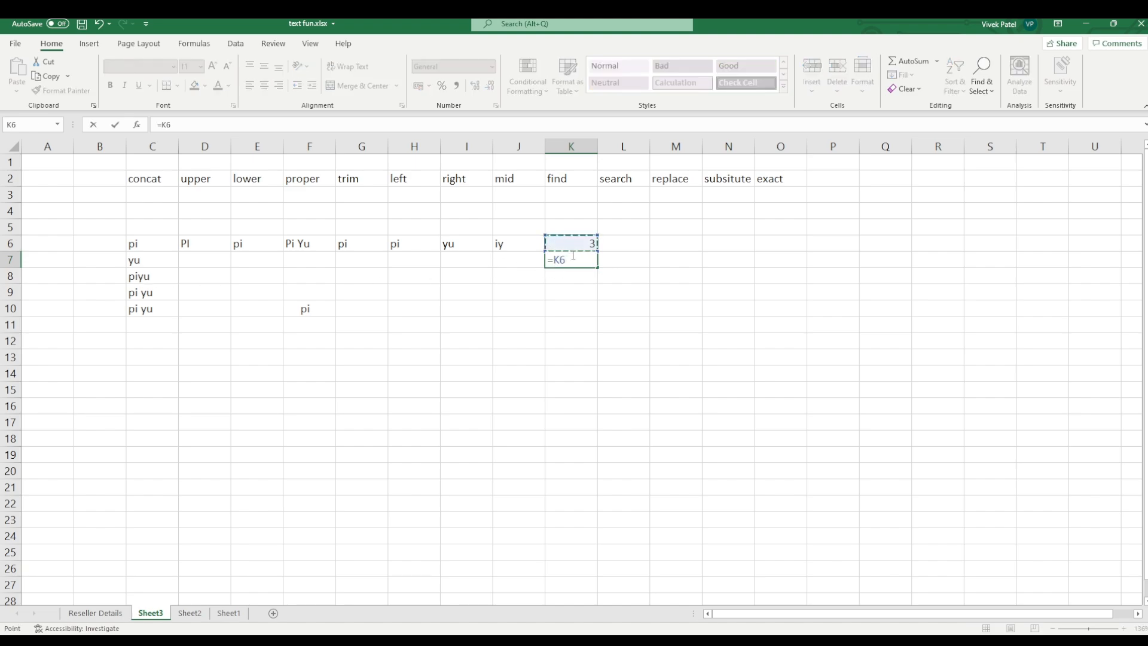
{"action": "key", "text": "BackSpace"}
{"action": "key", "text": "BackSpace"}
{"action": "type", "text": "find"}
{"action": "key", "text": "Tab"}
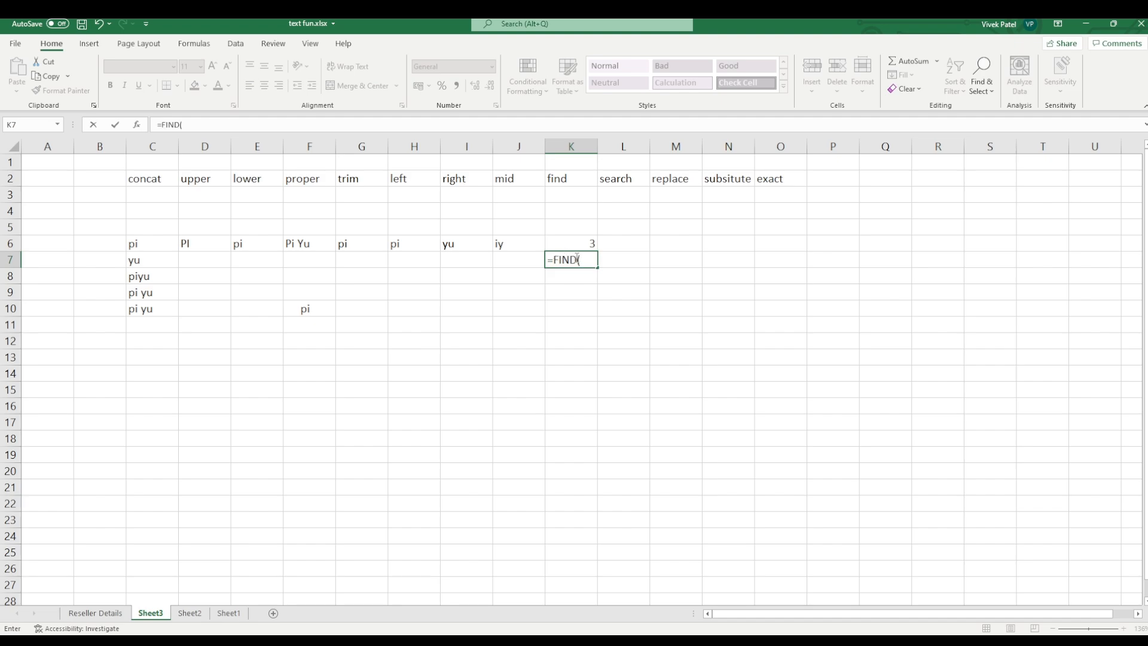
{"action": "type", "text": "\"Y\","}
{"action": "left_click", "coordinate": [165, 277]}
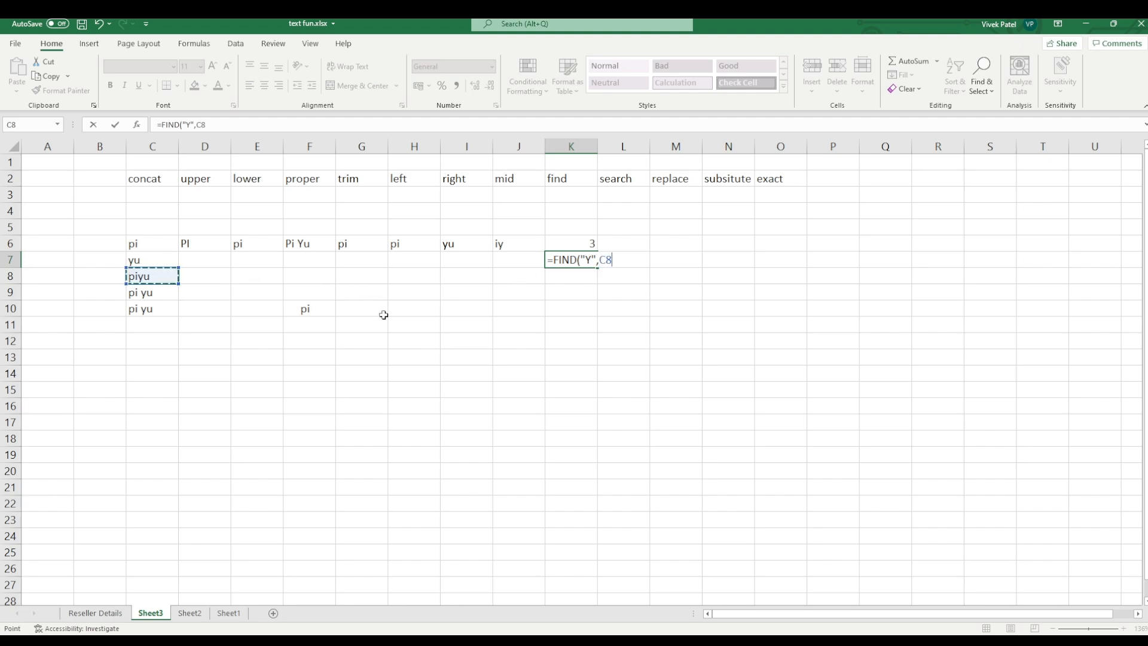
{"action": "type", "text": ",1)"}
{"action": "key", "text": "Return"}
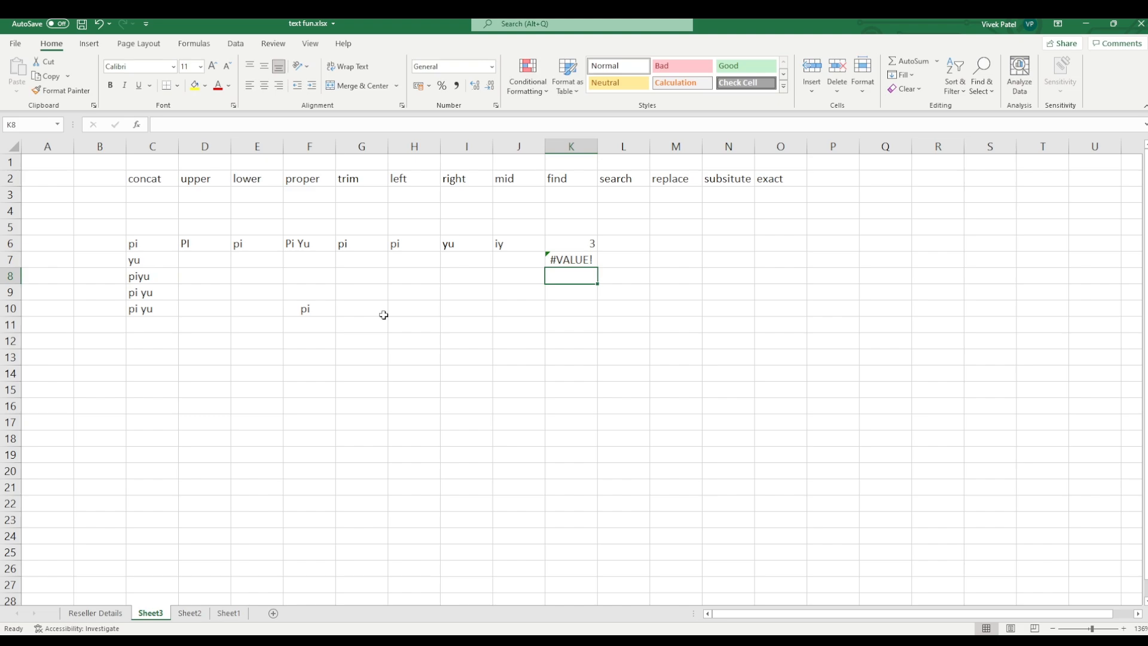
{"action": "left_click", "coordinate": [558, 263]}
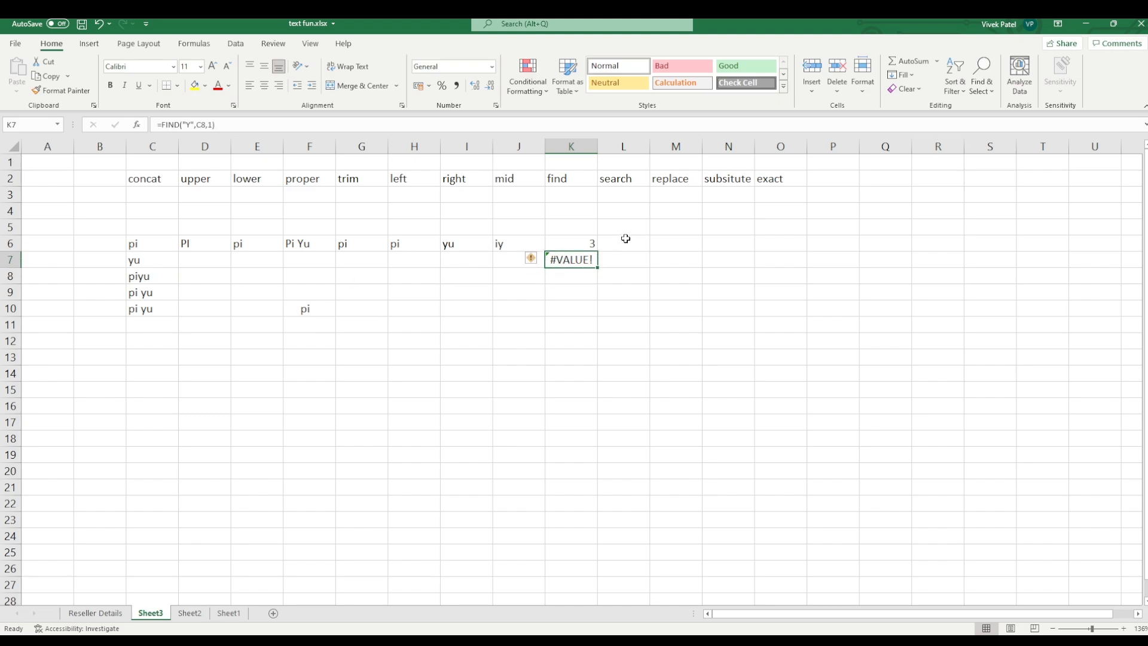
- Look up the uppercase "Y" in the text of C8 in cell L7 using the formula =SEARCH("Y",C8,1)
{"action": "left_click", "coordinate": [615, 261]}
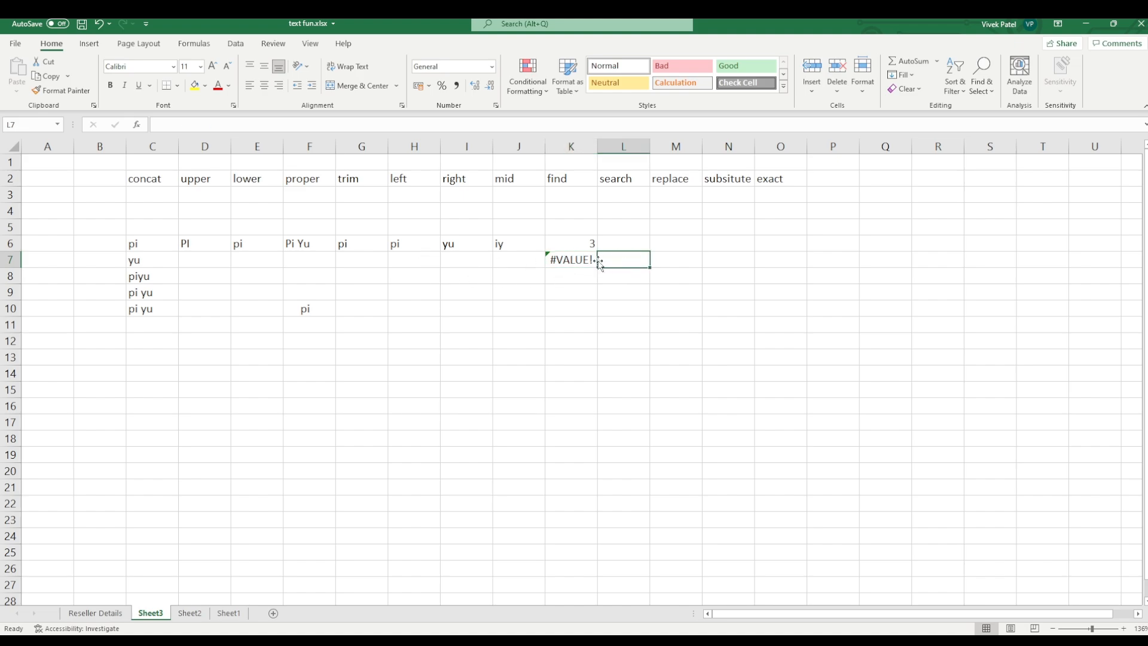
{"action": "type", "text": "=sea"}
{"action": "key", "text": "Tab"}
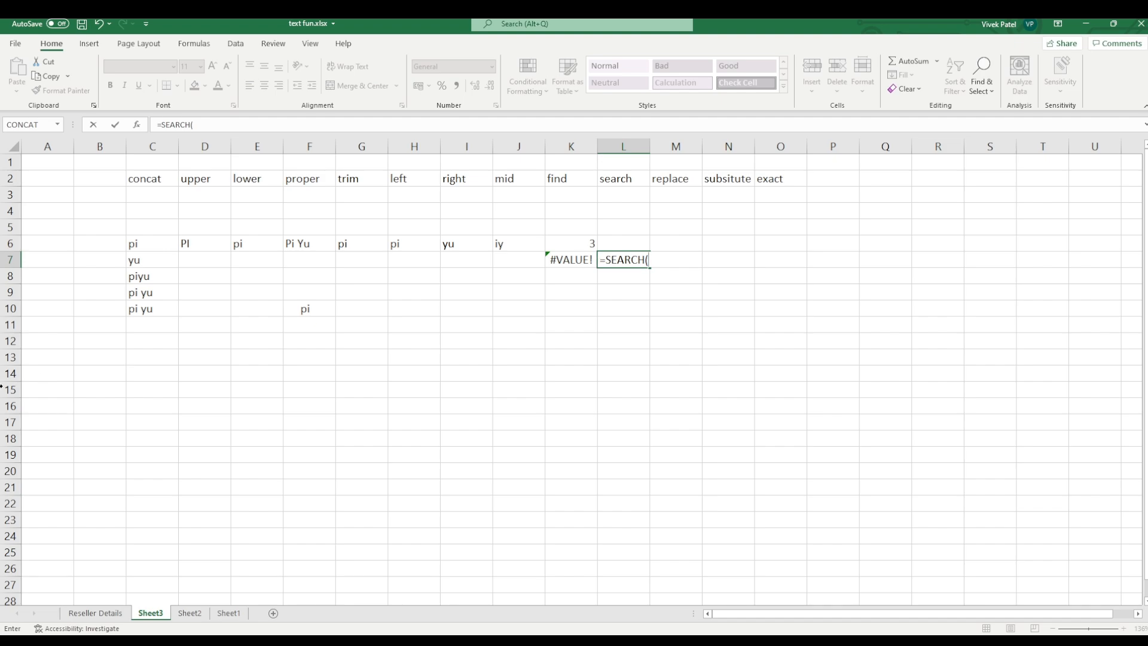
{"action": "type", "text": "\"Y\","}
{"action": "left_click", "coordinate": [143, 276]}
{"action": "type", "text": ",1 )"}
{"action": "key", "text": "Return"}
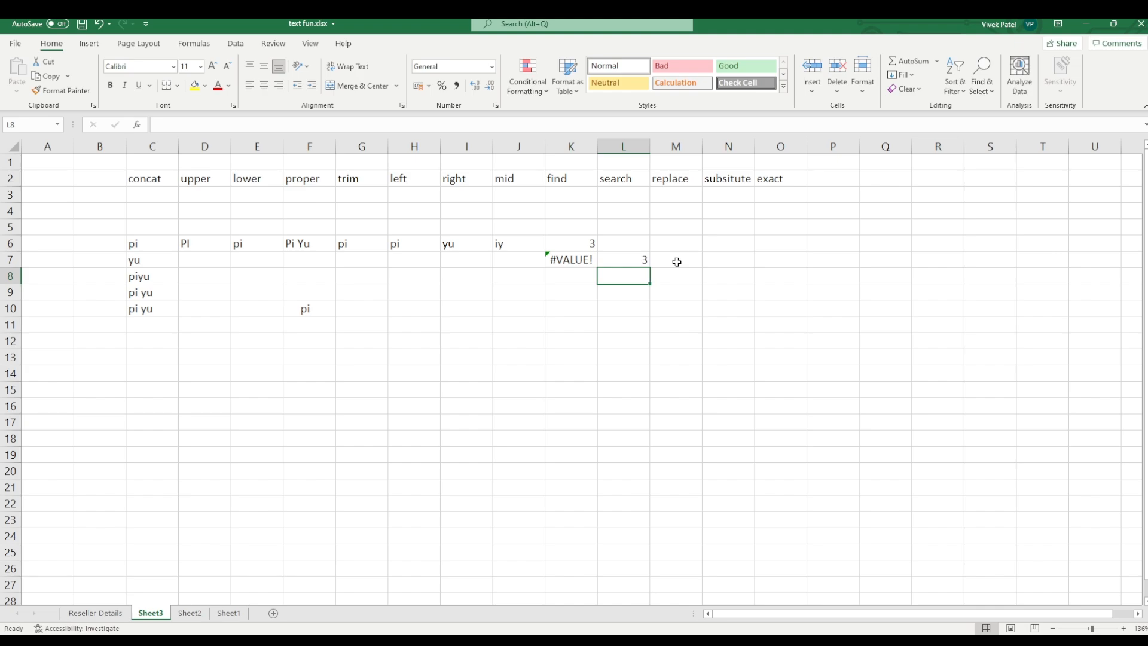
- Demonstrate REPLACE in cell M6 with the formula =REPLACE("iy",2,2,"Ysy")
{"action": "left_click", "coordinate": [676, 244]}
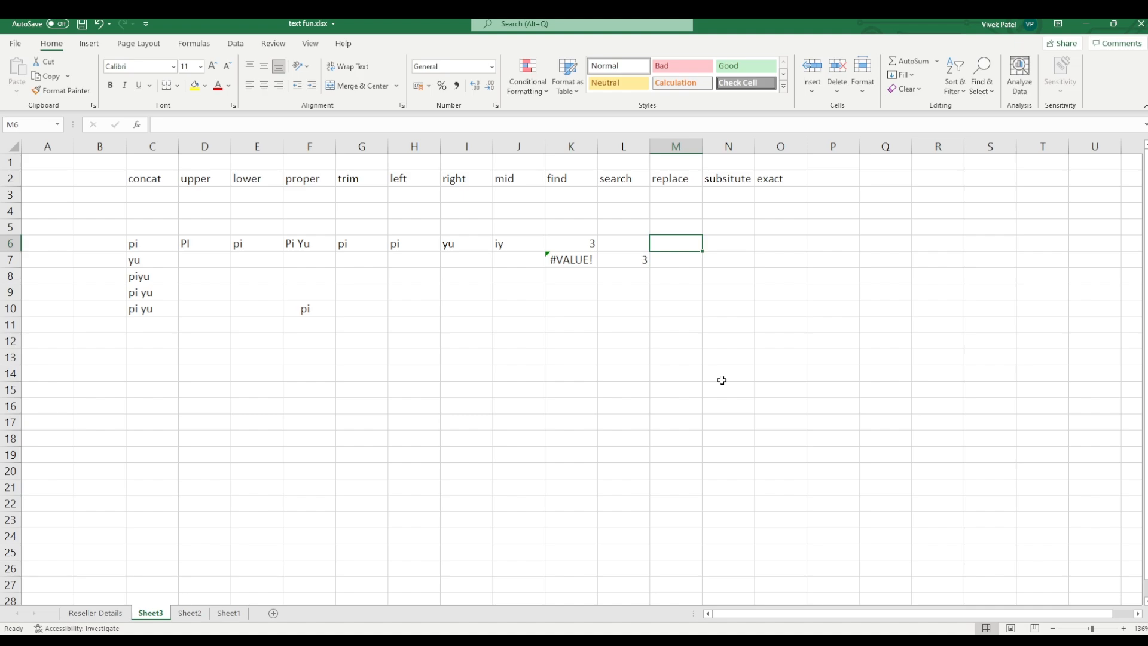
{"action": "type", "text": "=re"}
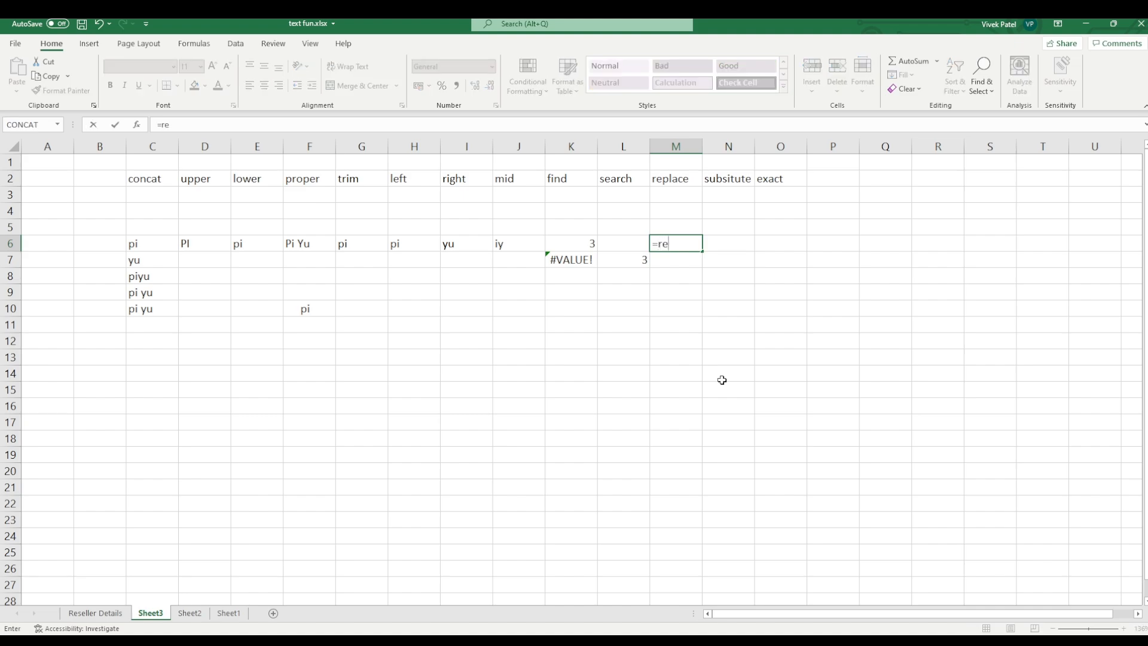
{"action": "key", "text": "Tab"}
{"action": "type", "text": "\""}
{"action": "type", "text": "iy\","}
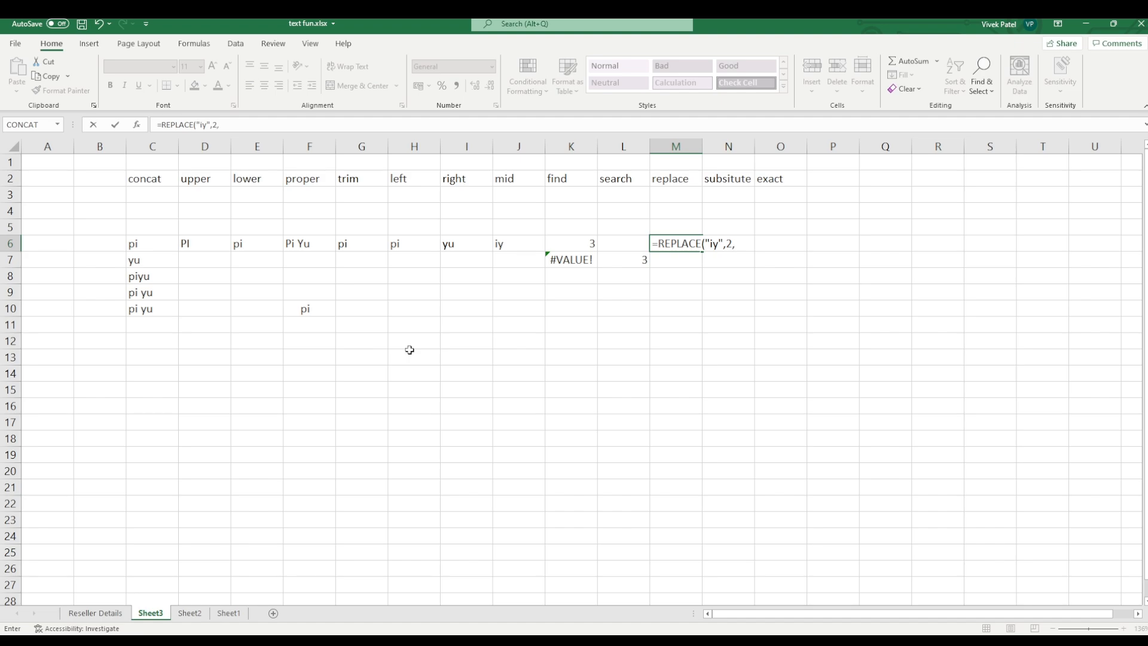
{"action": "type", "text": "2,\"Ysy\")"}
{"action": "key", "text": "Return"}
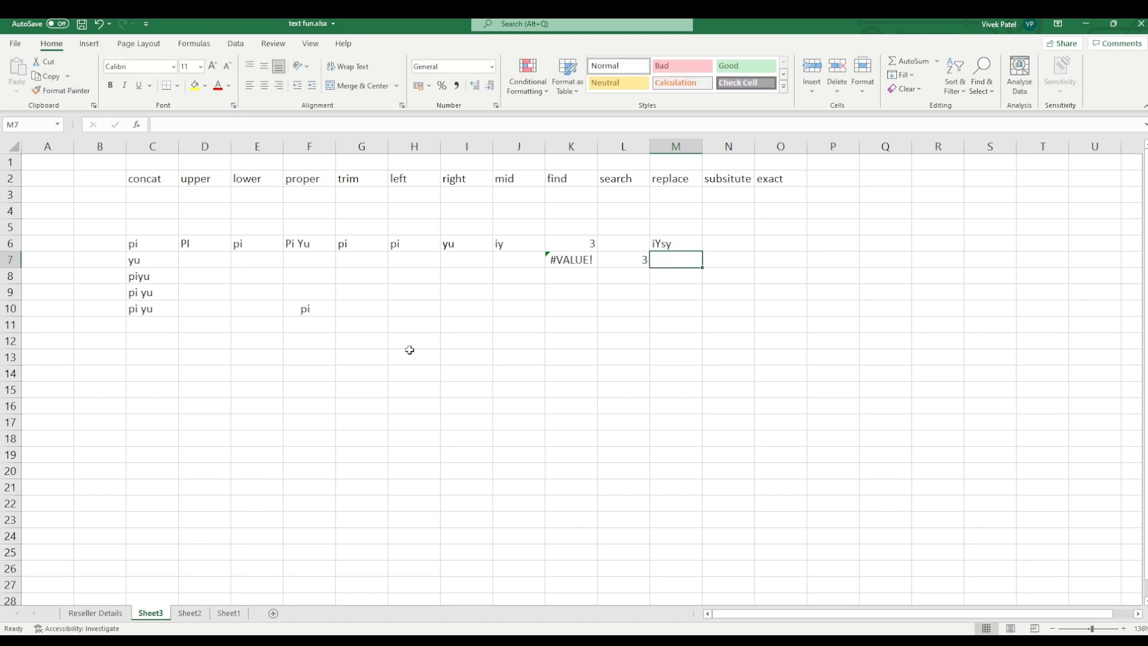
- Change the start position in M6's REPLACE formula to 1, making it =REPLACE("iy",1,2,"Ysy")
{"action": "left_click", "coordinate": [669, 243]}
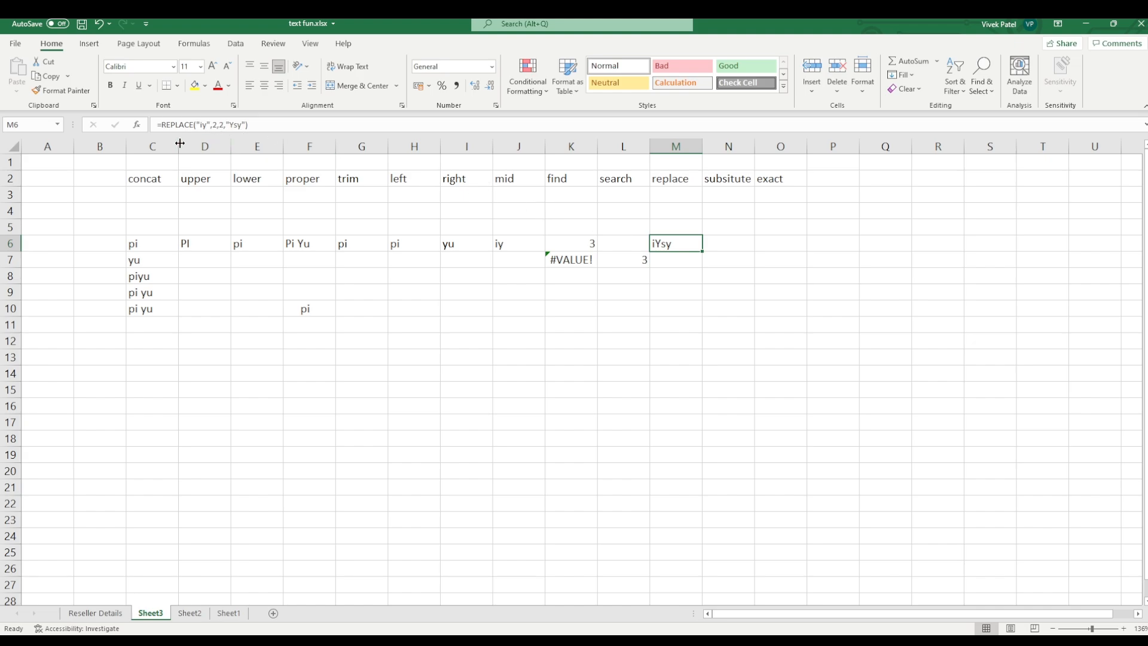
{"action": "left_click", "coordinate": [205, 124]}
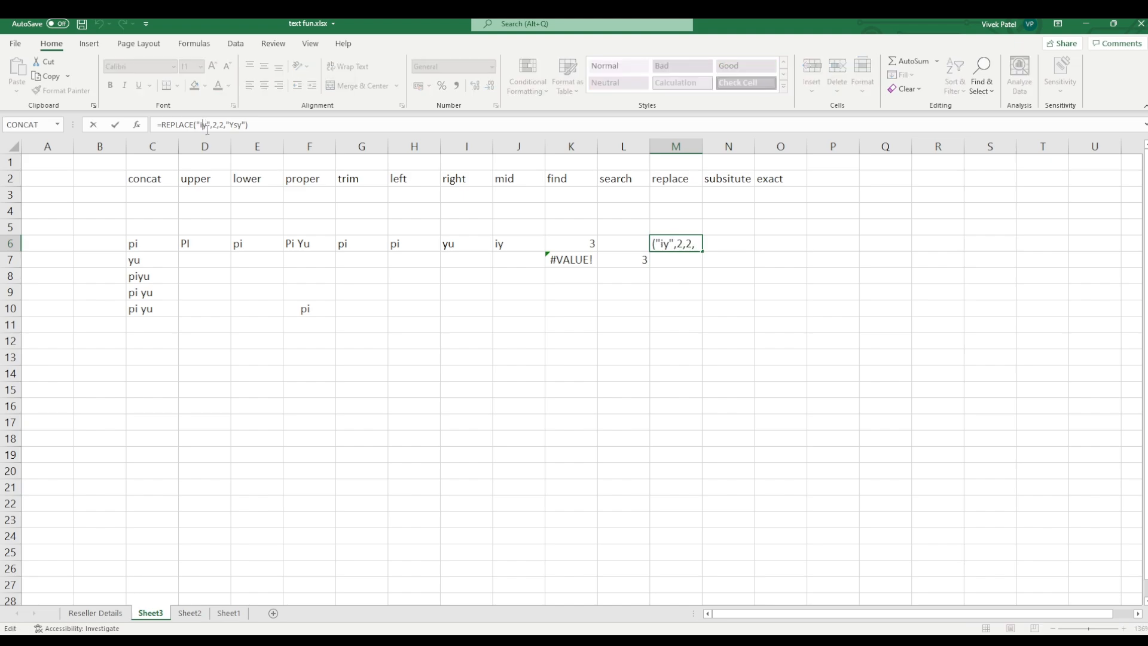
{"action": "left_click", "coordinate": [680, 245]}
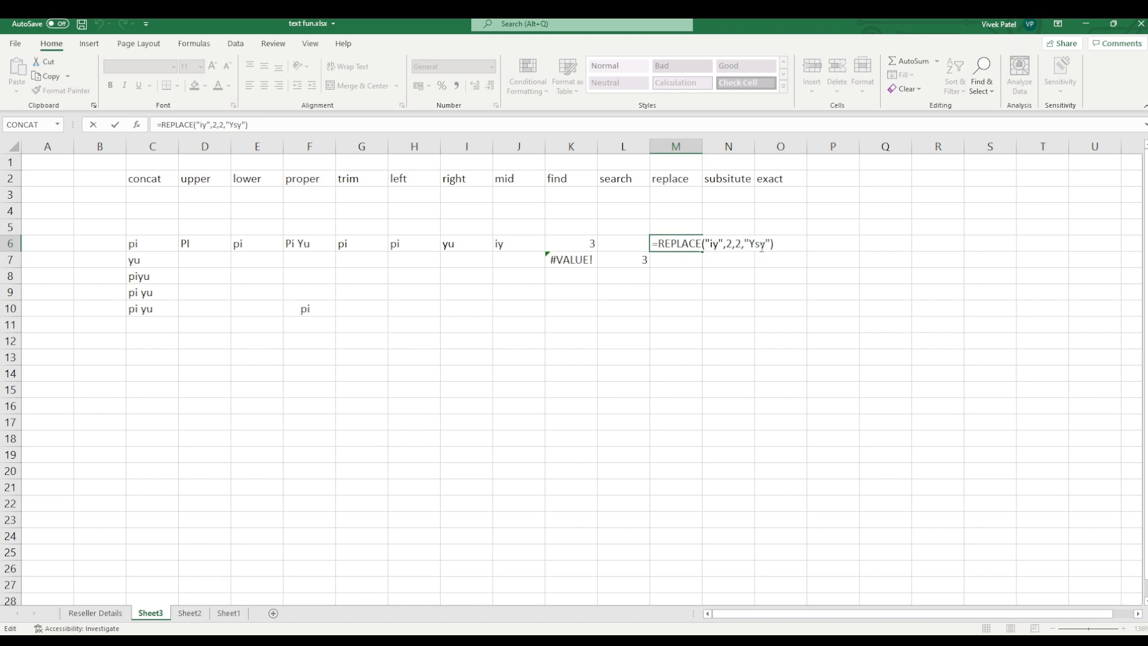
{"action": "key", "text": "BackSpace"}
{"action": "type", "text": "1"}
{"action": "key", "text": "Return"}
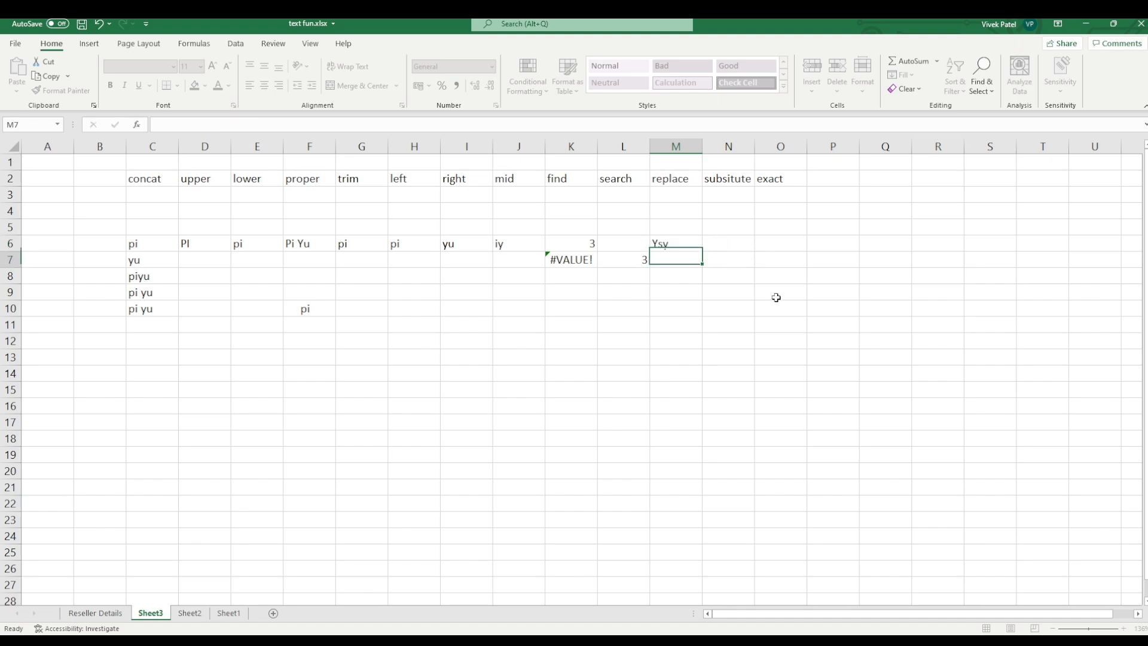
{"action": "left_click", "coordinate": [690, 240]}
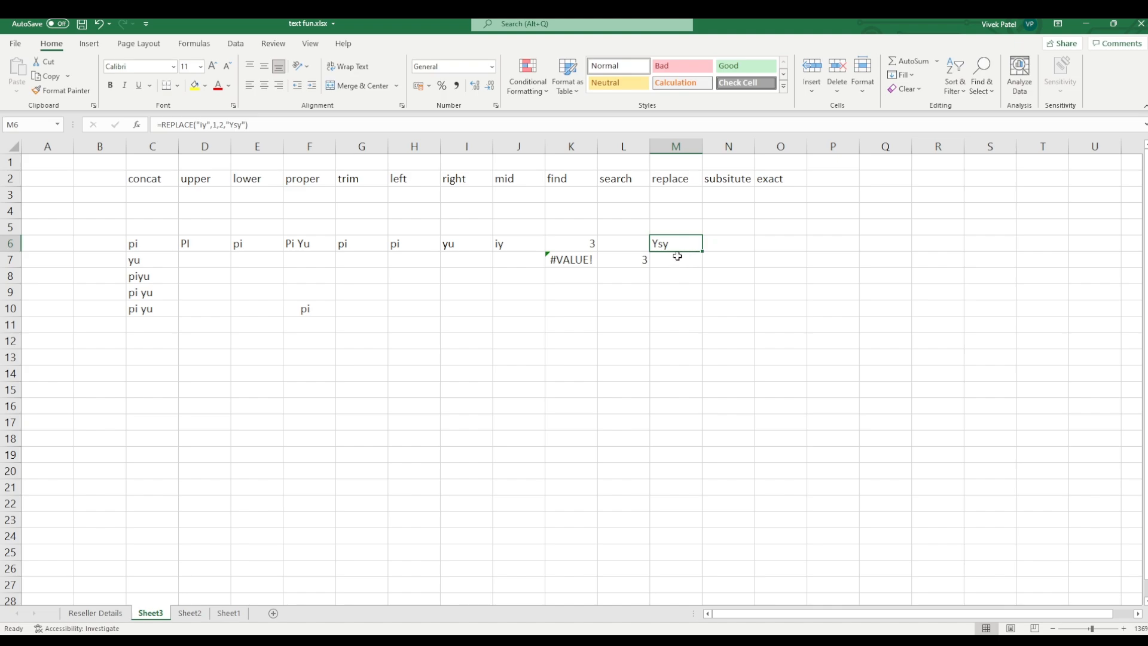
- Write a SUBSTITUTE formula in cell N6 that swaps "y" for "s" in the text of C8
{"action": "left_click", "coordinate": [711, 247]}
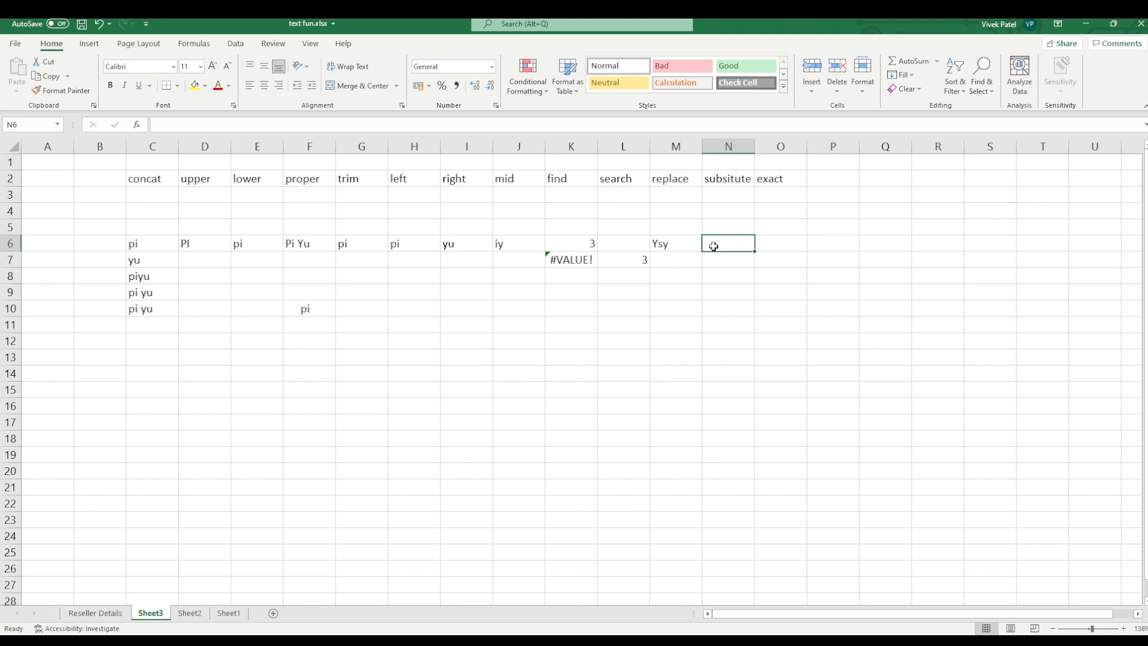
{"action": "type", "text": "="}
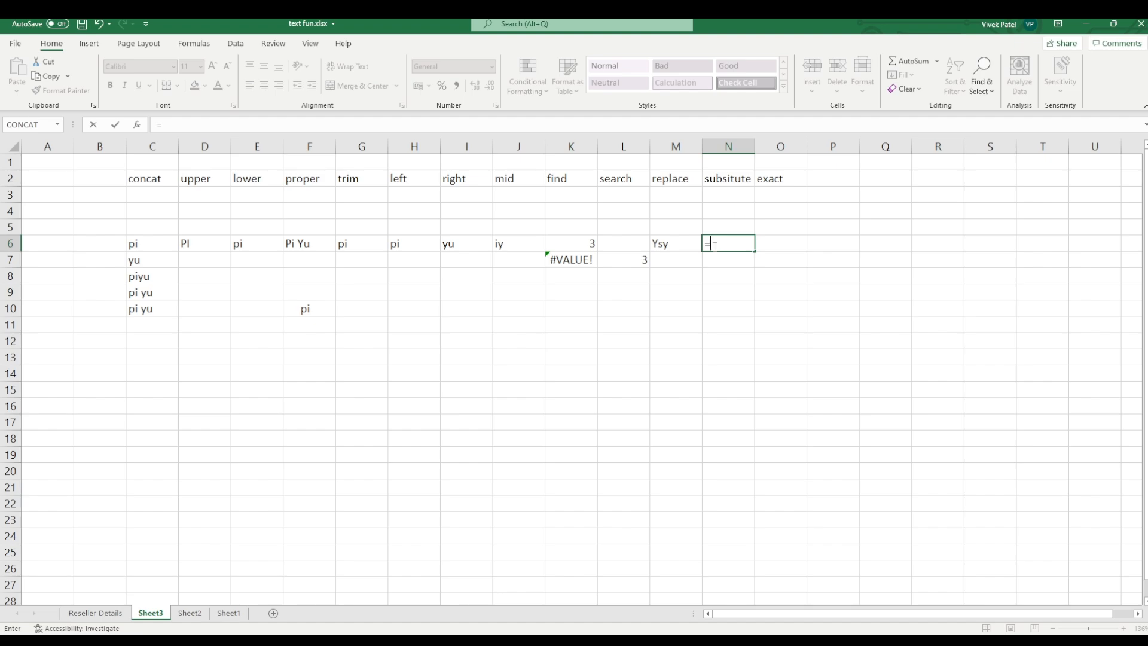
{"action": "type", "text": "=su"}
{"action": "key", "text": "Tab"}
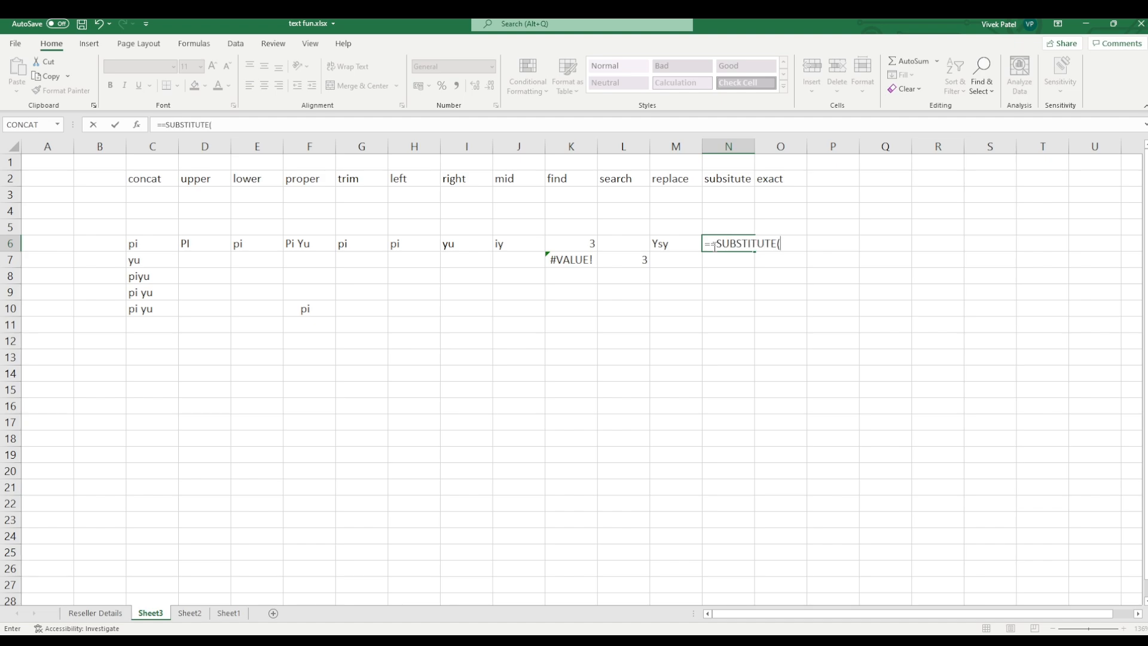
{"action": "left_click", "coordinate": [154, 281]}
{"action": "type", "text": ",\"y\",\"s\""}
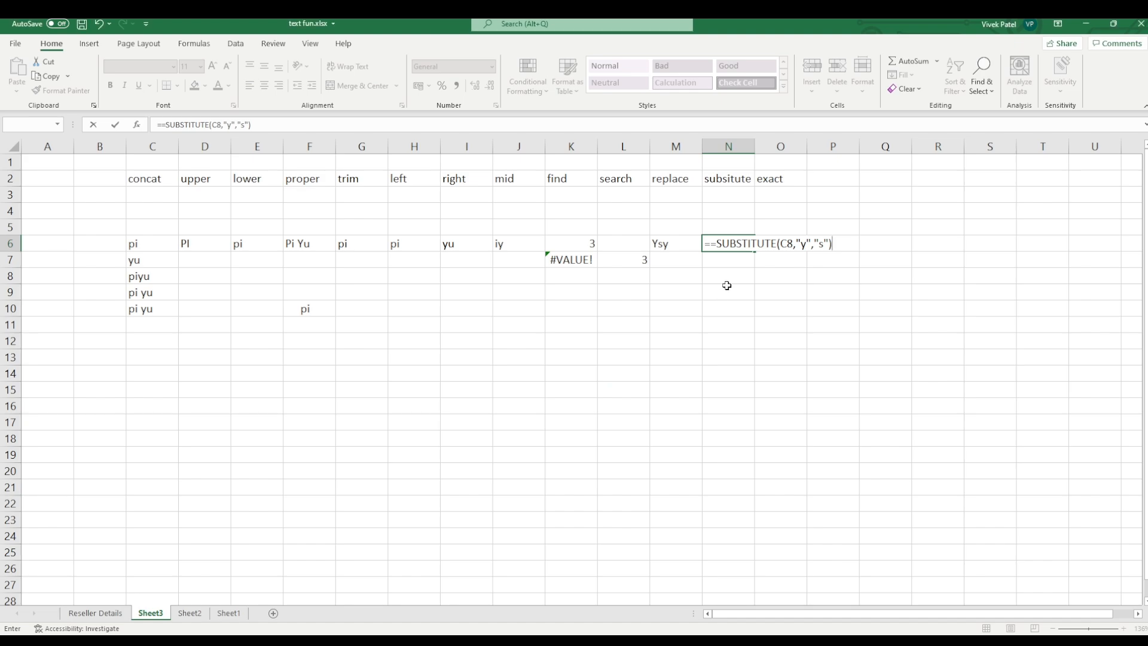
- Remove the duplicate equals sign in N6 so the formula reads =SUBSTITUTE(C8,"y","s"), and commit it
{"action": "left_click_drag", "start_coordinate": [711, 245], "coordinate": [779, 246]}
{"action": "left_click", "coordinate": [796, 245]}
{"action": "key", "text": "Left"}
{"action": "key", "text": "Left"}
{"action": "key", "text": "BackSpace"}
{"action": "key", "text": "Delete"}
{"action": "left_click", "coordinate": [168, 278]}
{"action": "left_click", "coordinate": [715, 244]}
{"action": "key", "text": "BackSpace"}
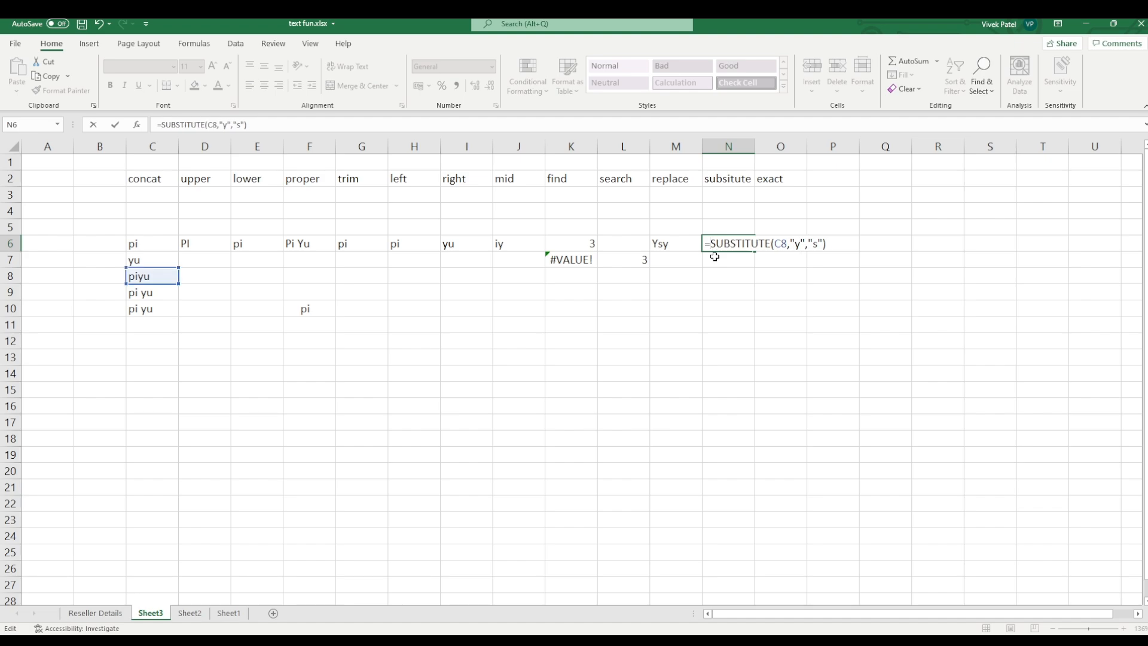
{"action": "key", "text": "Return"}
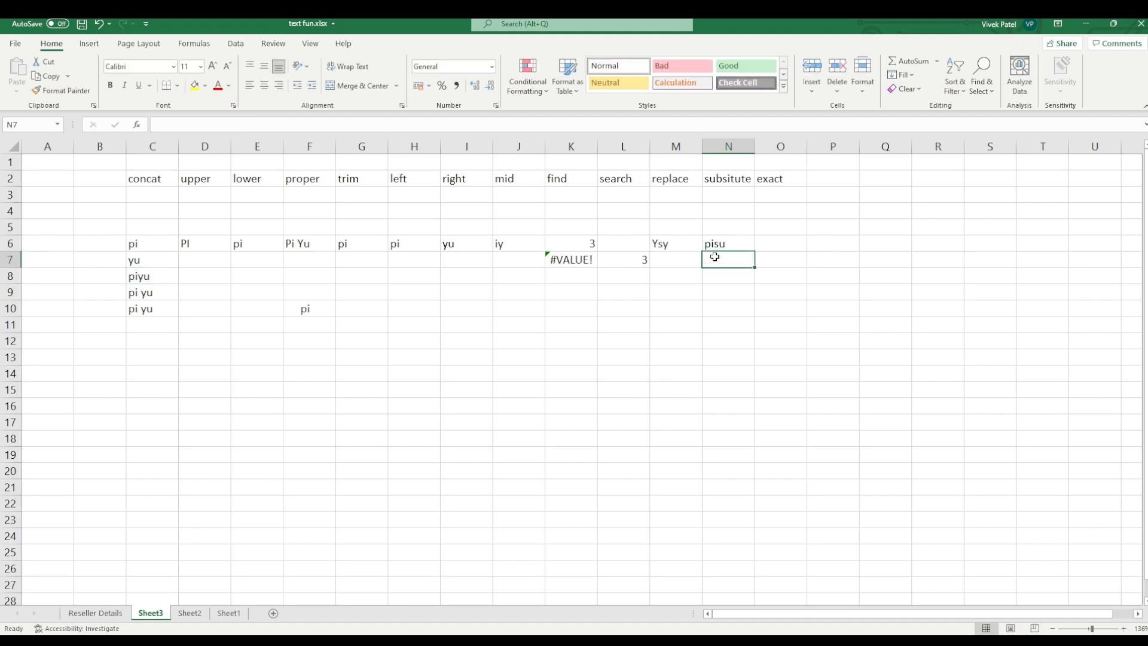
- Enter the sample text "piyuy" in cell C12
{"action": "left_click", "coordinate": [143, 344]}
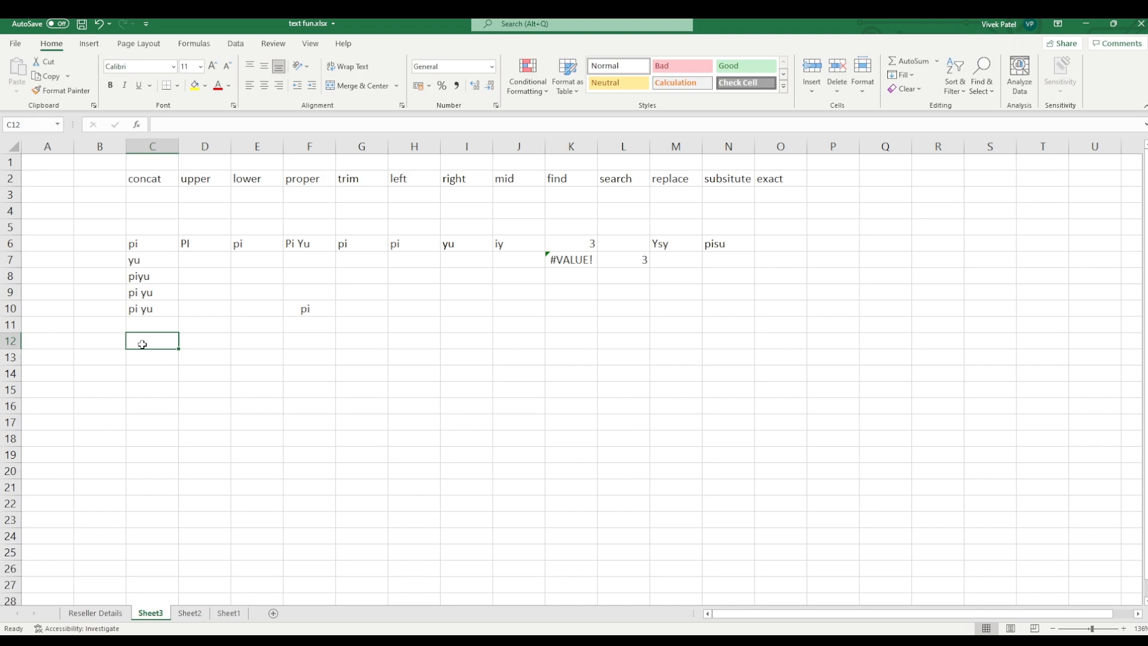
{"action": "type", "text": "piy"}
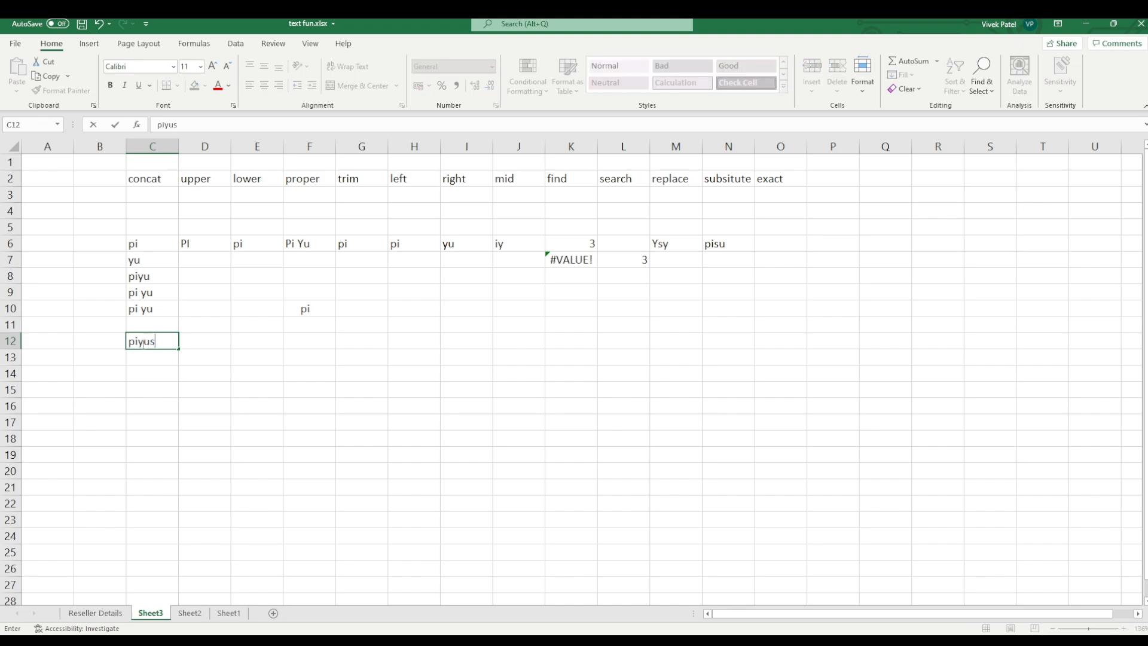
{"action": "type", "text": "uy"}
- Substitute only the first "y" of C12 with "s" in cell N8 using =SUBSTITUTE(C12,"y","s",1)
{"action": "left_click", "coordinate": [719, 277]}
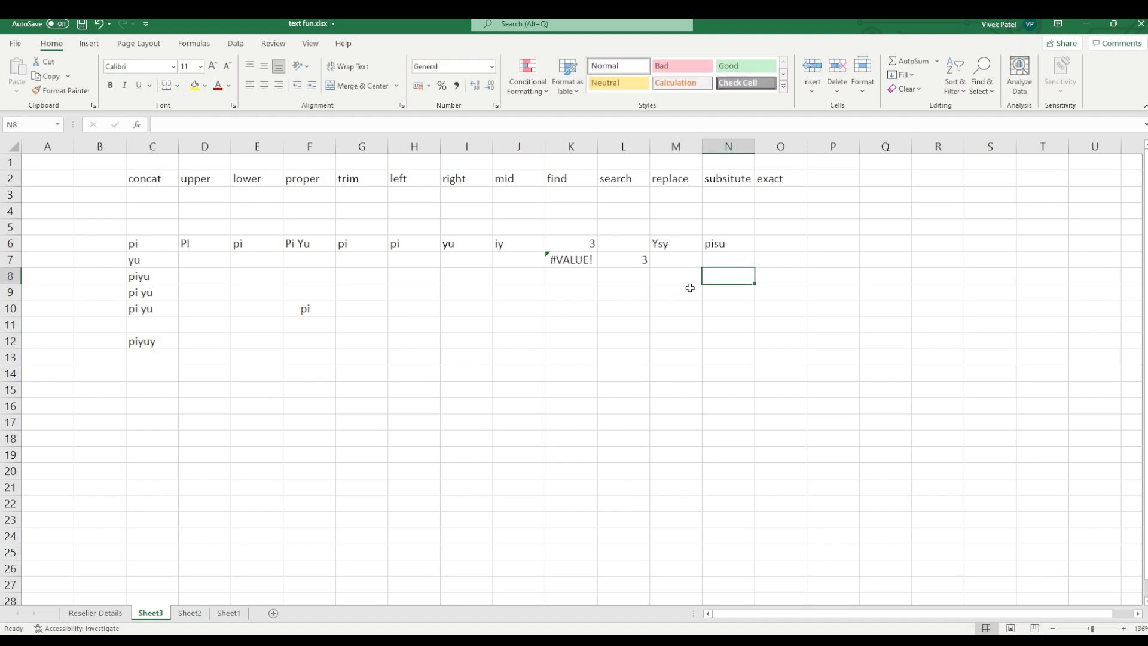
{"action": "type", "text": "=sunn"}
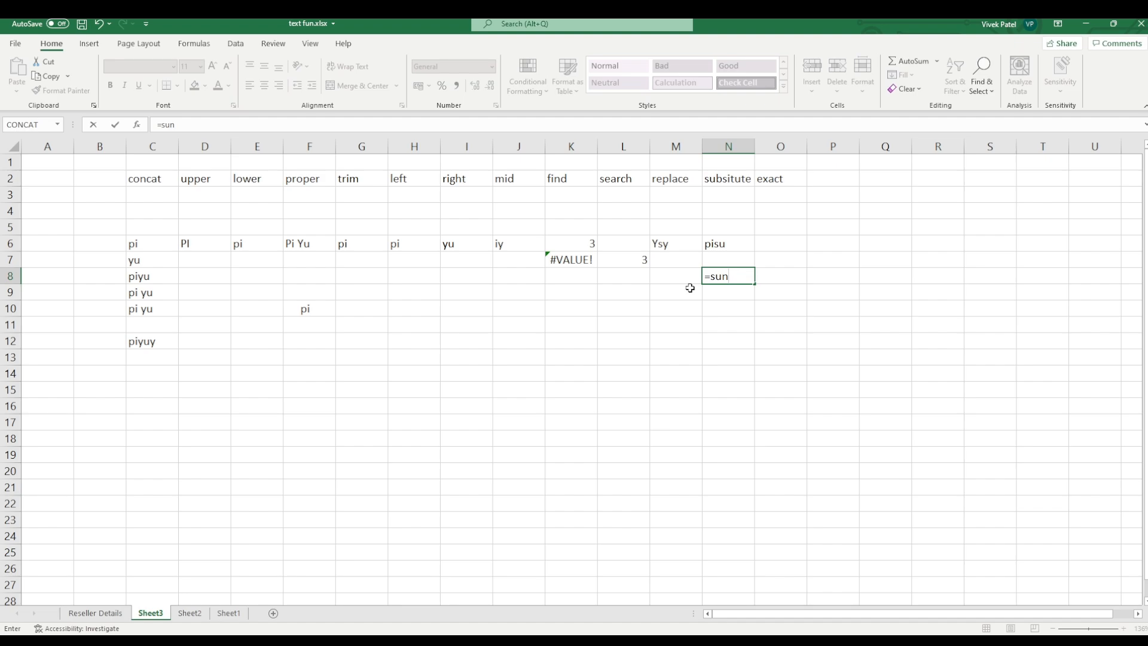
{"action": "key", "text": "BackSpace"}
{"action": "key", "text": "Tab"}
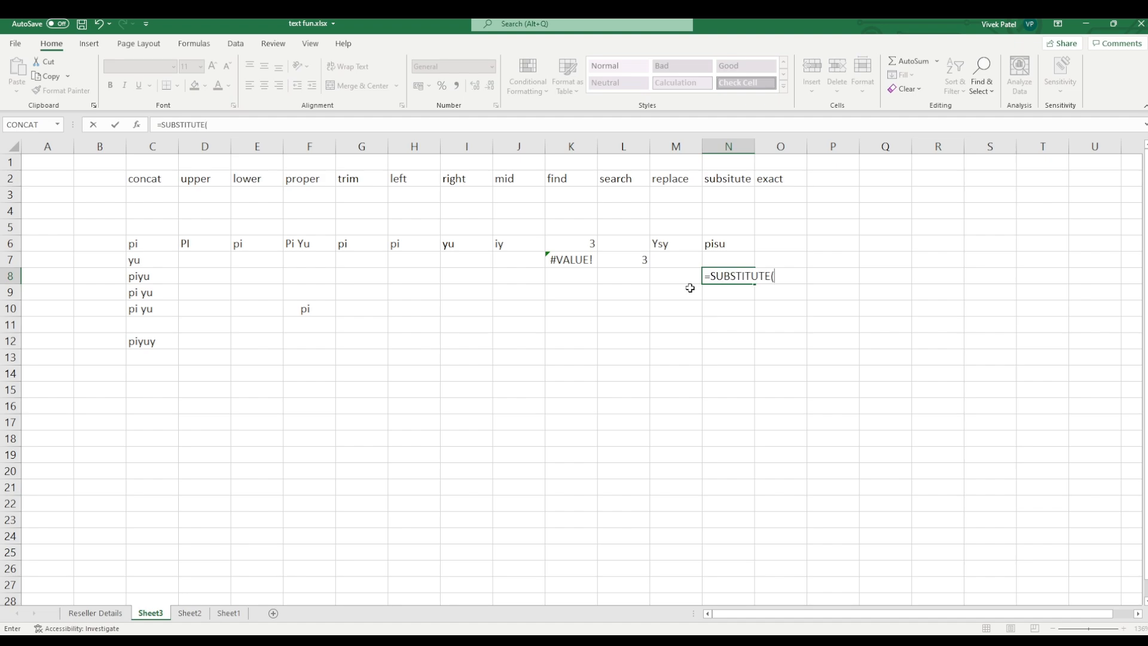
{"action": "left_click", "coordinate": [136, 338]}
{"action": "type", "text": ","}
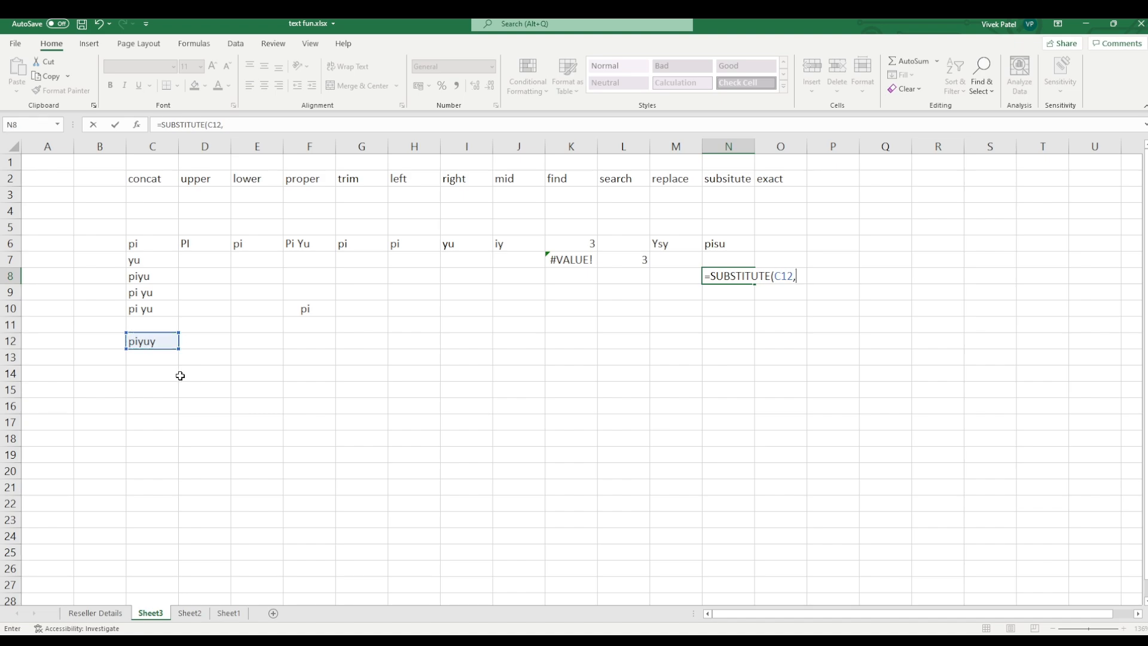
{"action": "type", "text": "\"y\",\"s\",1)"}
{"action": "key", "text": "Return"}
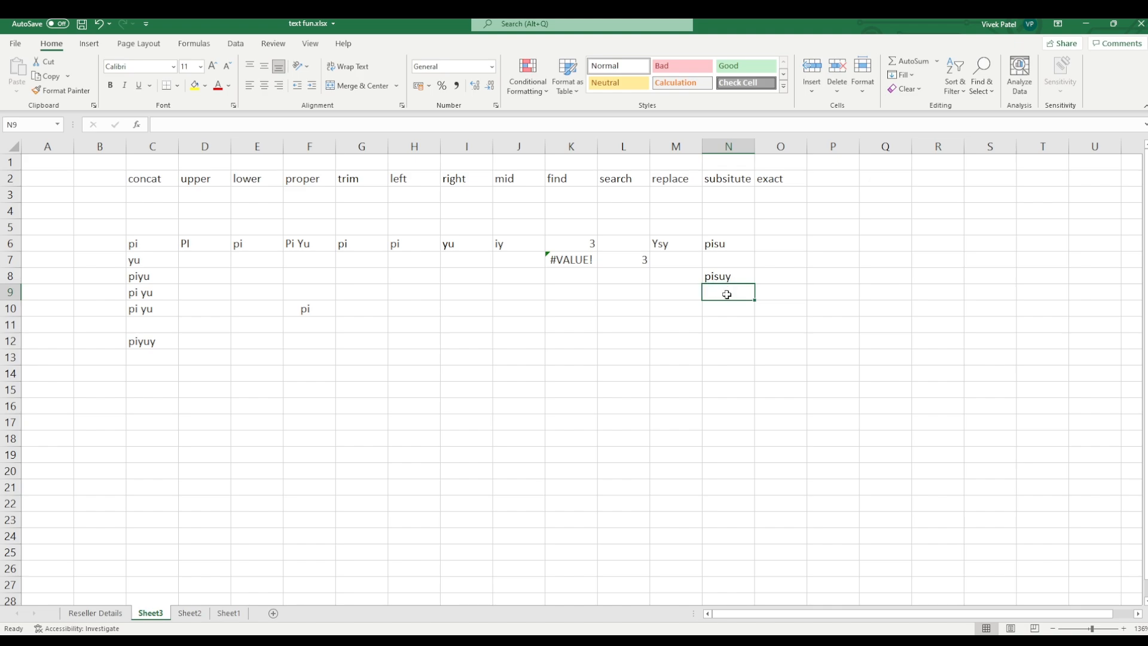
- Change the instance number in N8's SUBSTITUTE formula to 2
{"action": "left_click", "coordinate": [733, 278]}
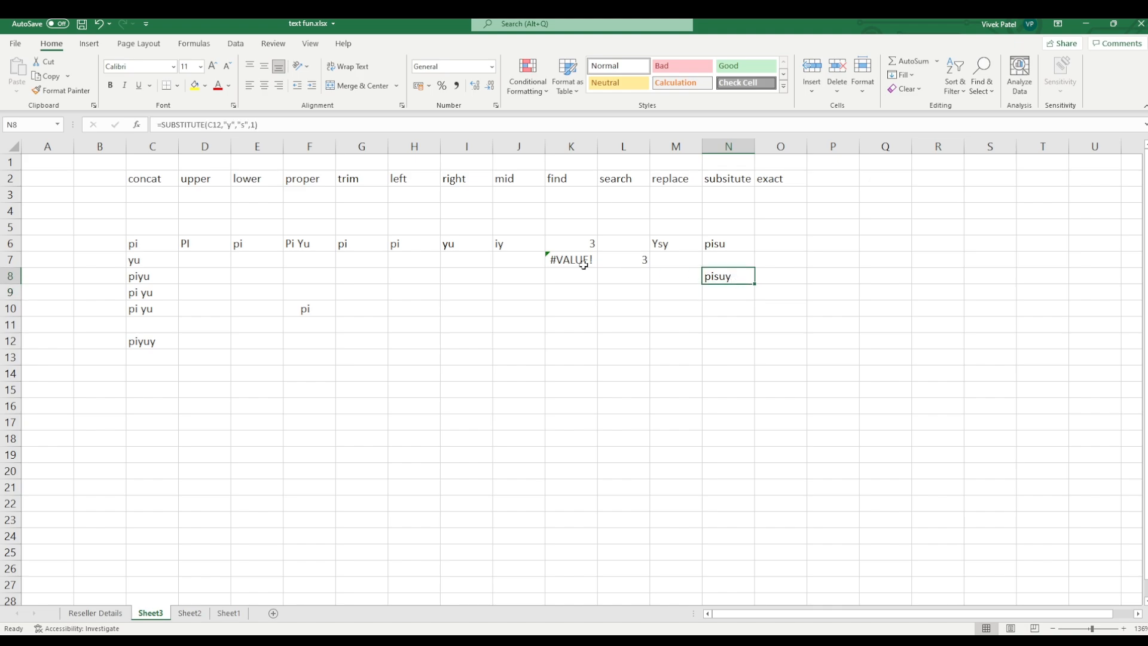
{"action": "left_click", "coordinate": [257, 128]}
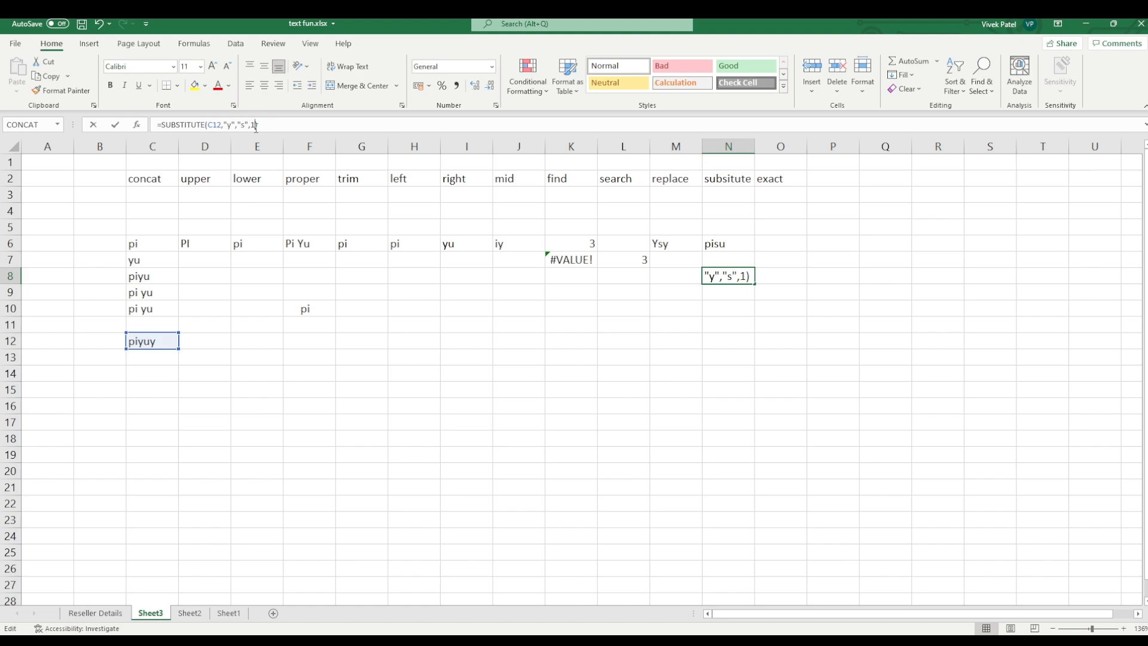
{"action": "key", "text": "BackSpace"}
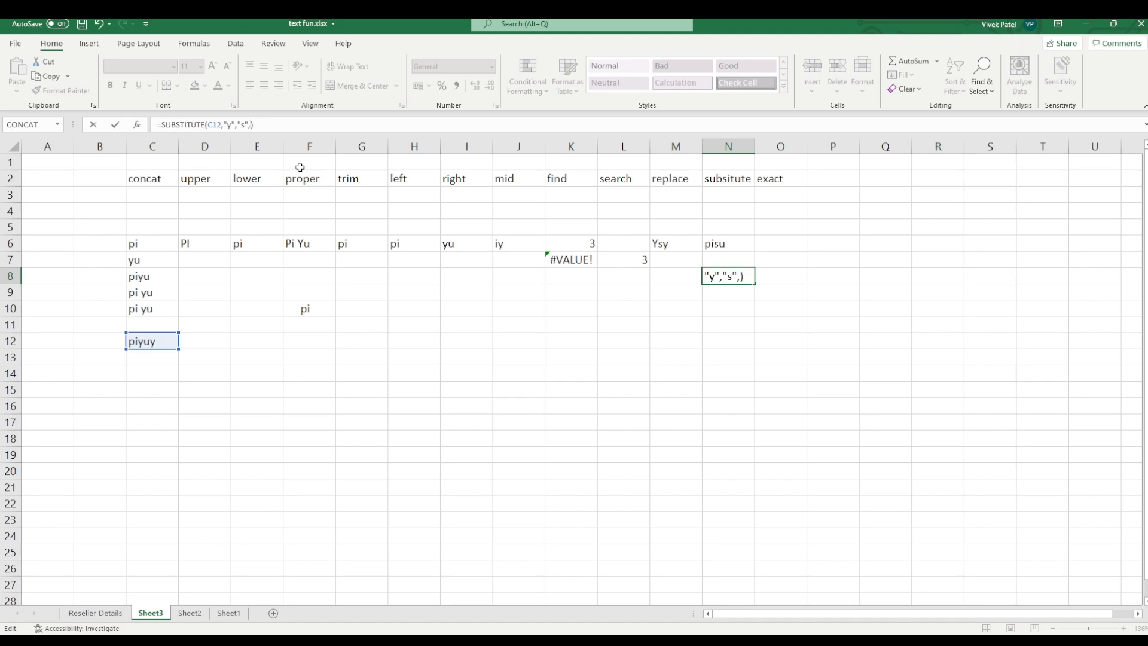
{"action": "type", "text": "2"}
{"action": "key", "text": "Return"}
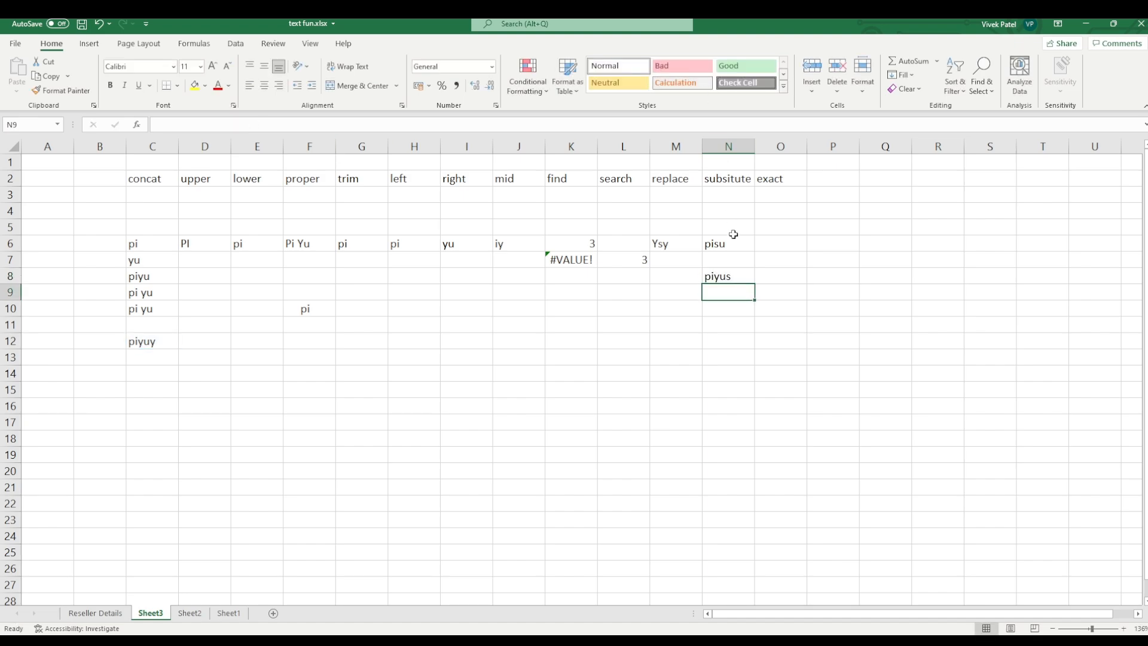
- Remove the instance number from N8's SUBSTITUTE formula so every "y" in C12 is replaced
{"action": "left_click", "coordinate": [731, 280]}
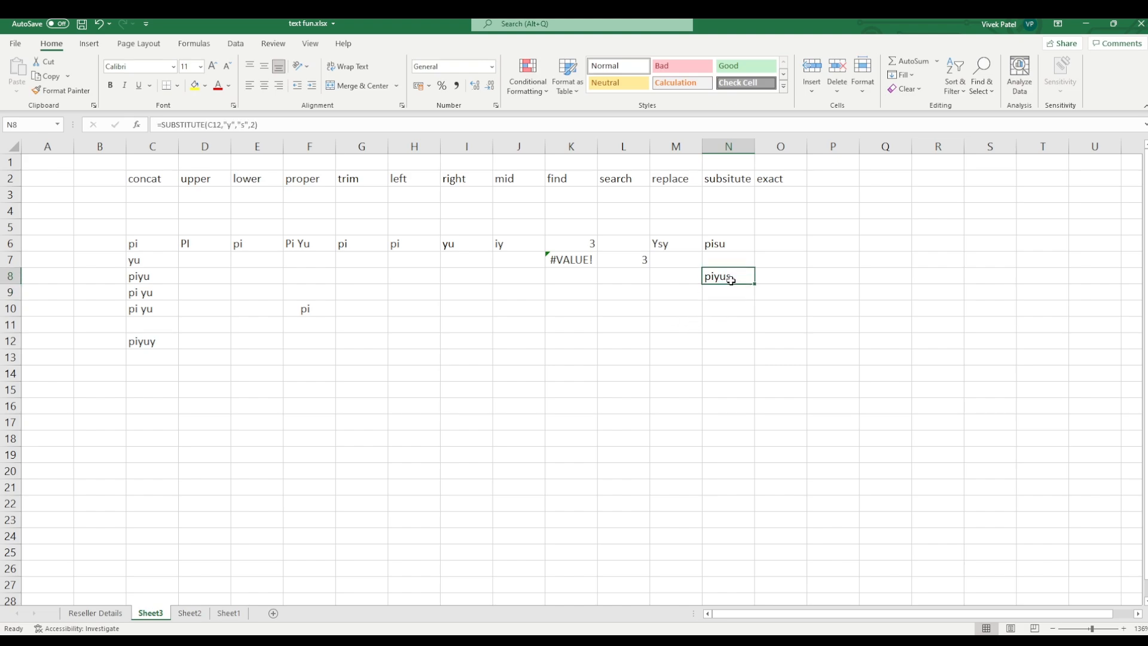
{"action": "left_click", "coordinate": [256, 125]}
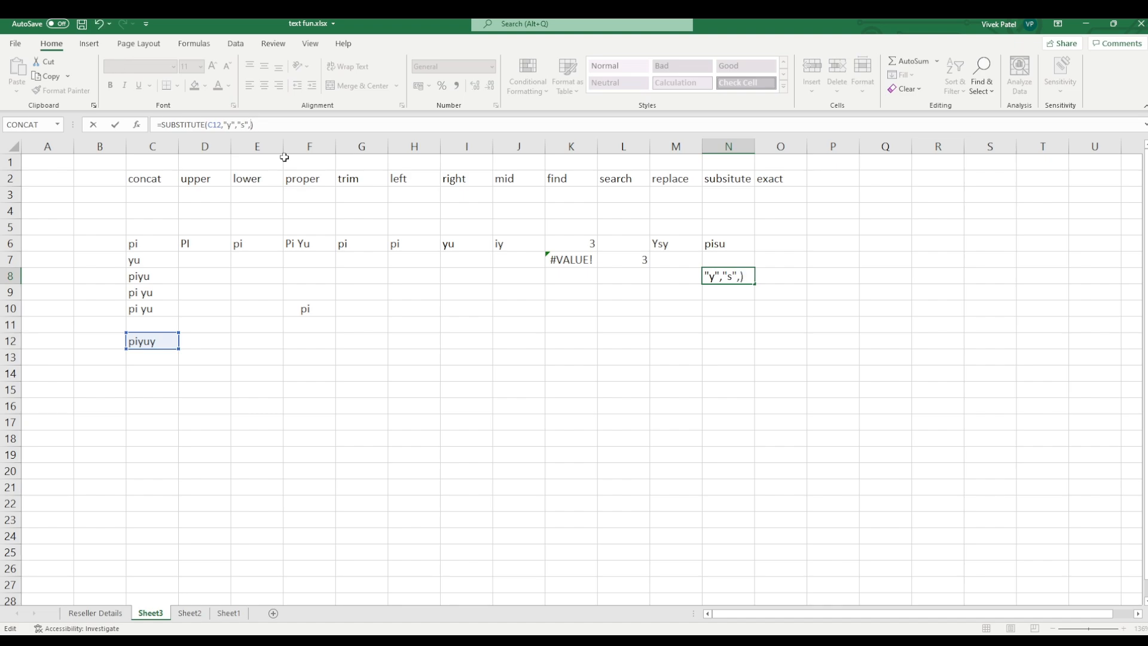
{"action": "key", "text": "Return"}
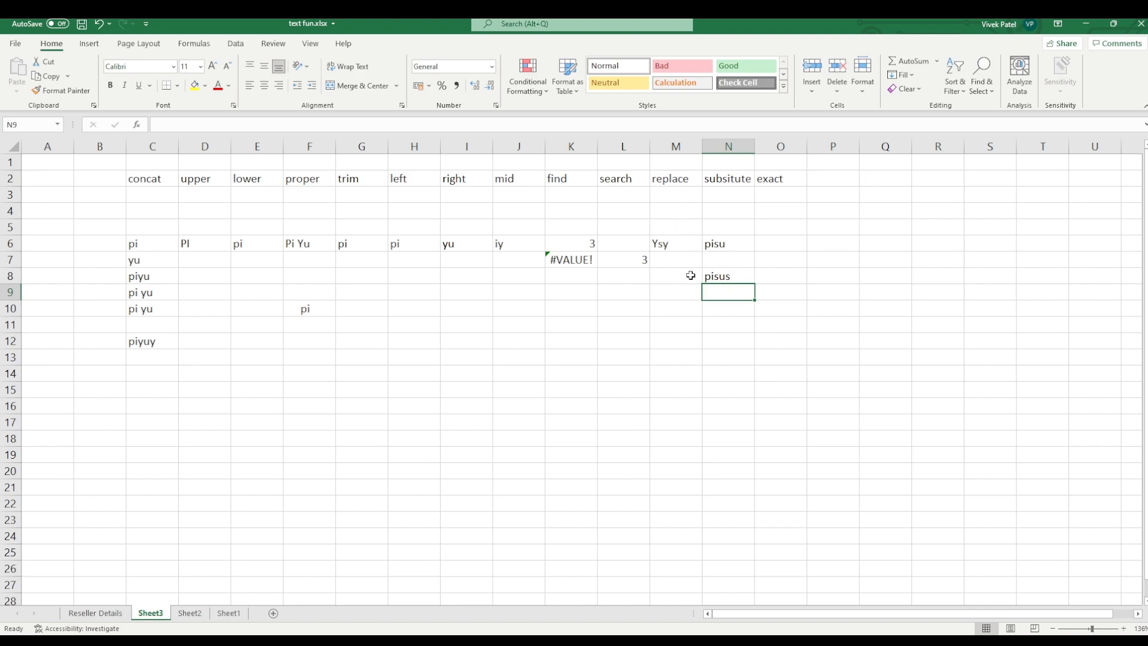
- Compare the texts of C8 and C12 in cell O6 using the formula =EXACT(C8,C12)
{"action": "left_click", "coordinate": [795, 248]}
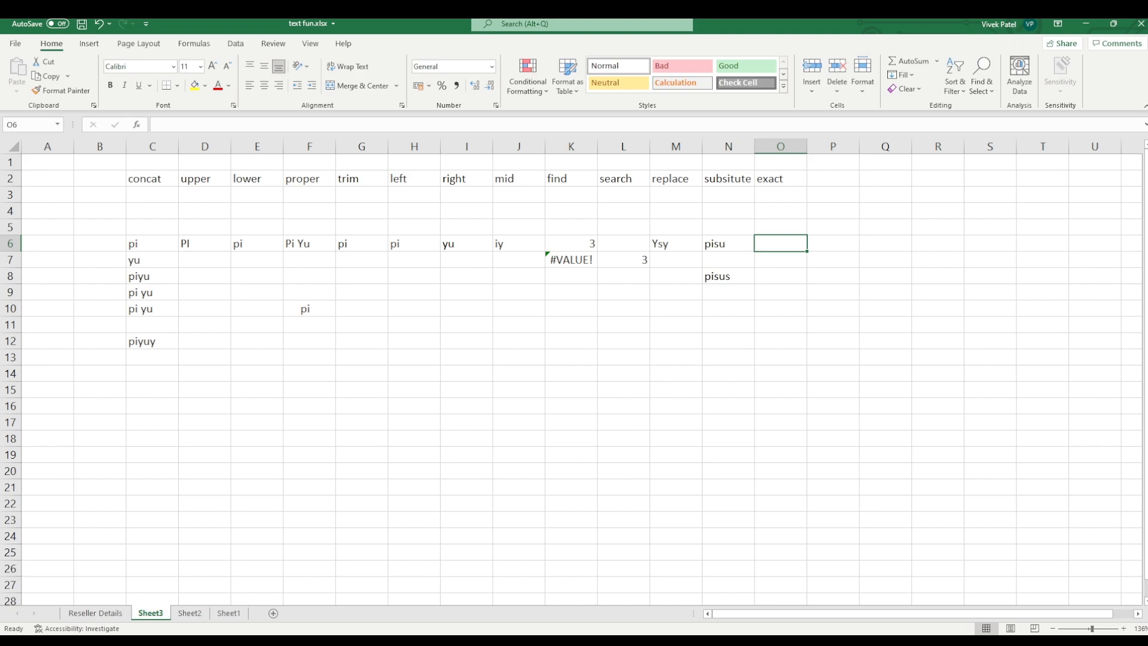
{"action": "type", "text": "=ex"}
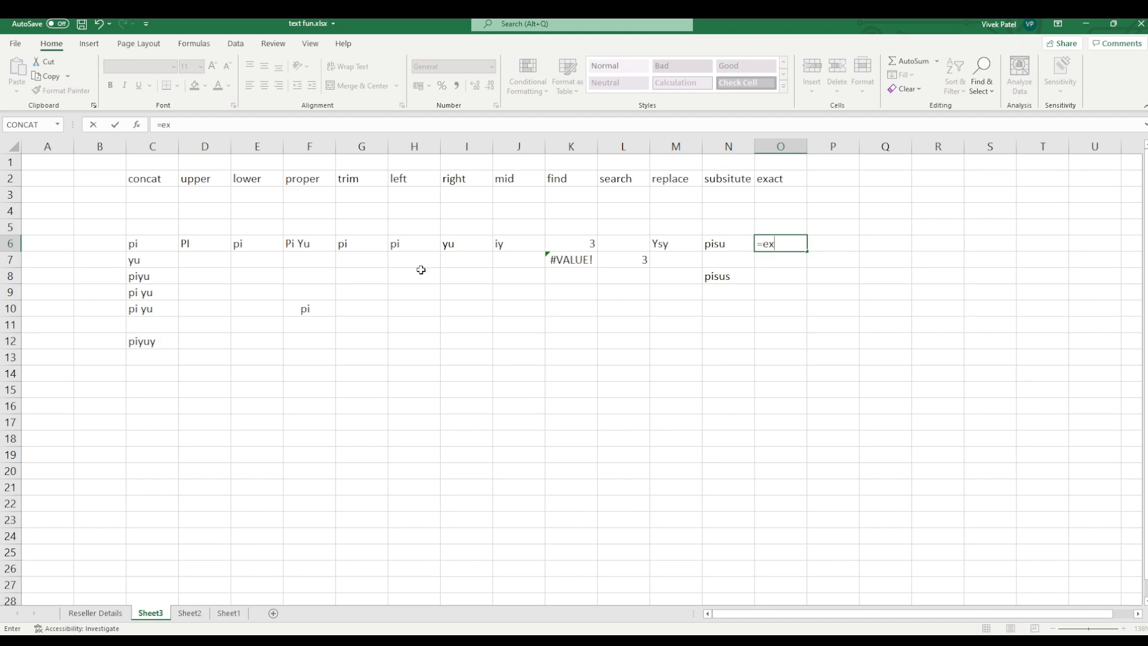
{"action": "key", "text": "Tab"}
{"action": "left_click", "coordinate": [130, 277]}
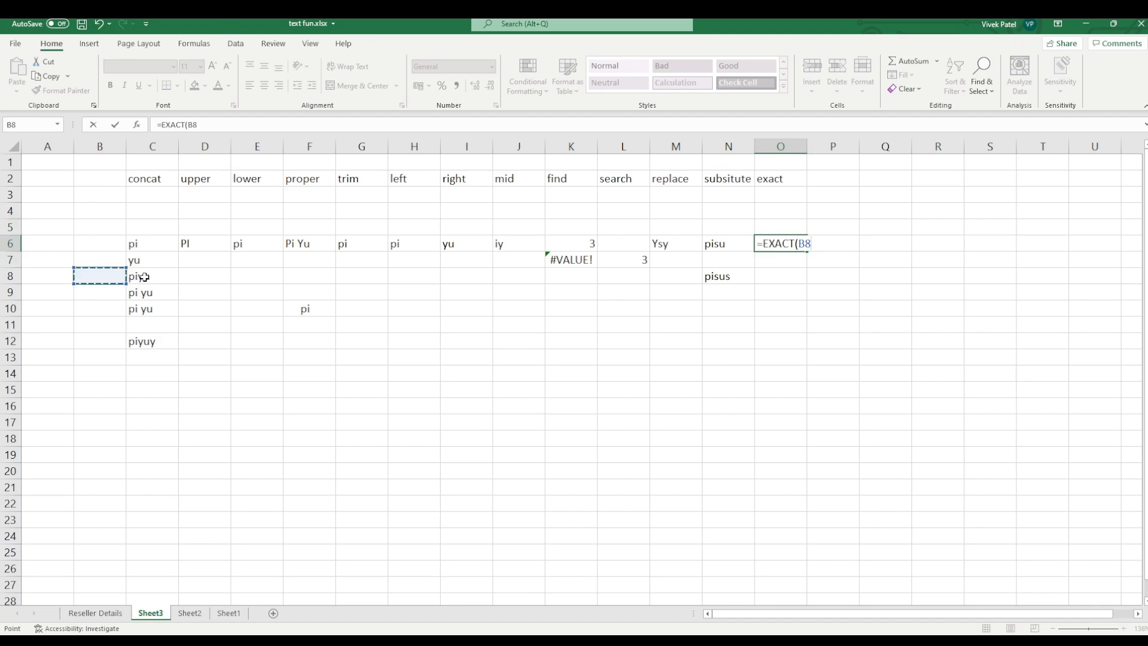
{"action": "type", "text": ","}
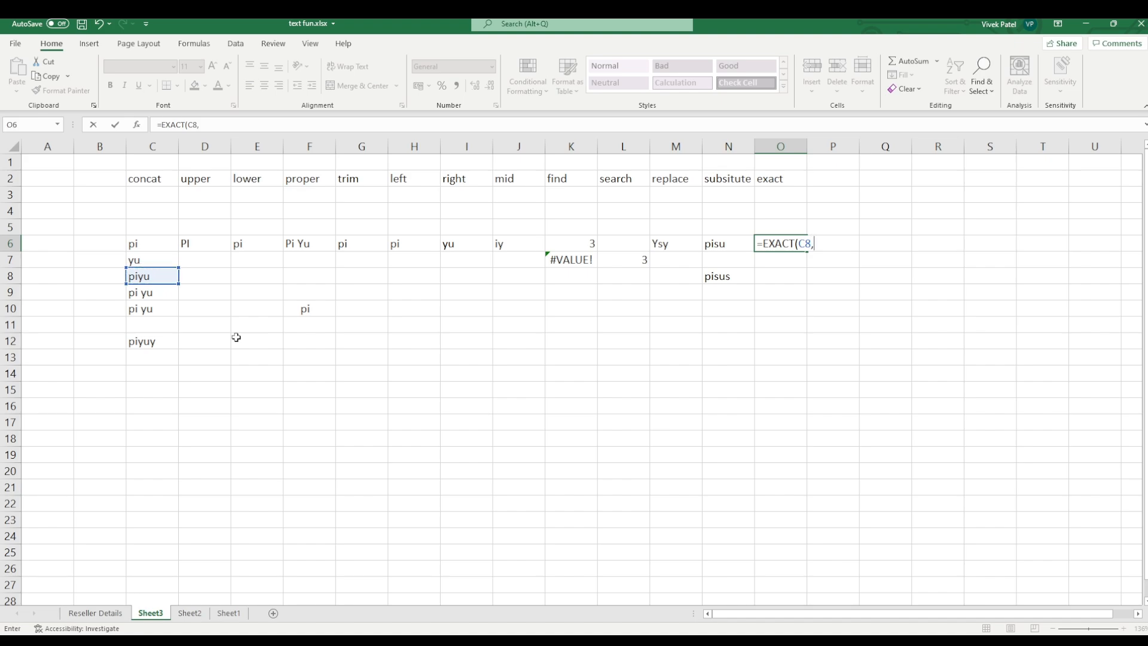
{"action": "left_click", "coordinate": [149, 341]}
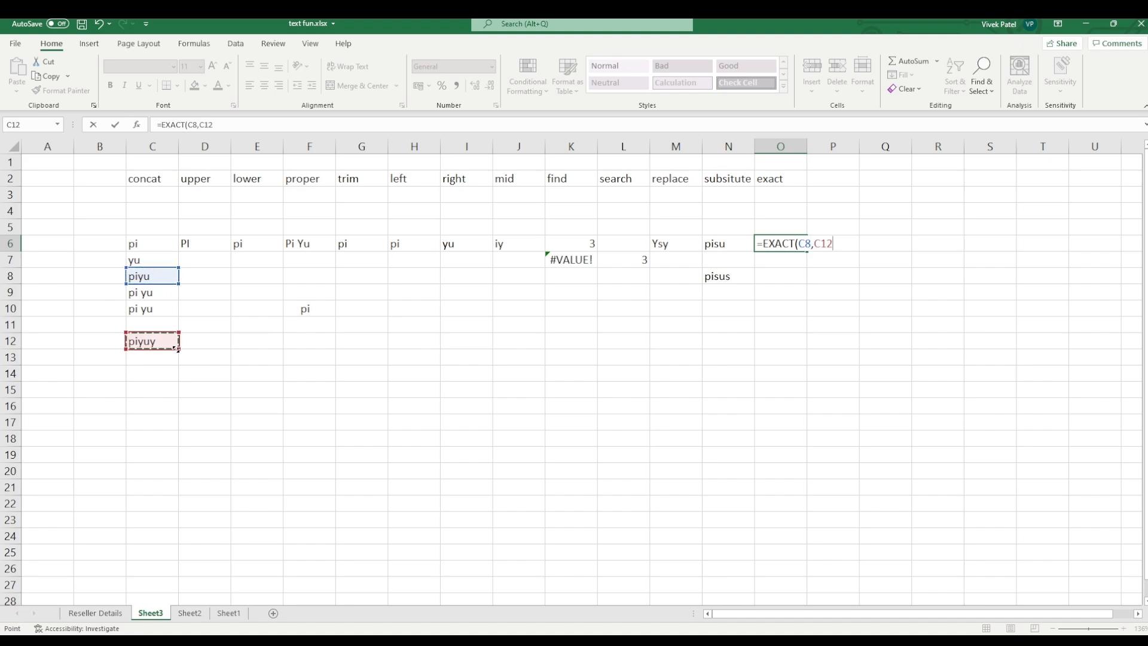
{"action": "type", "text": ")"}
{"action": "key", "text": "Return"}
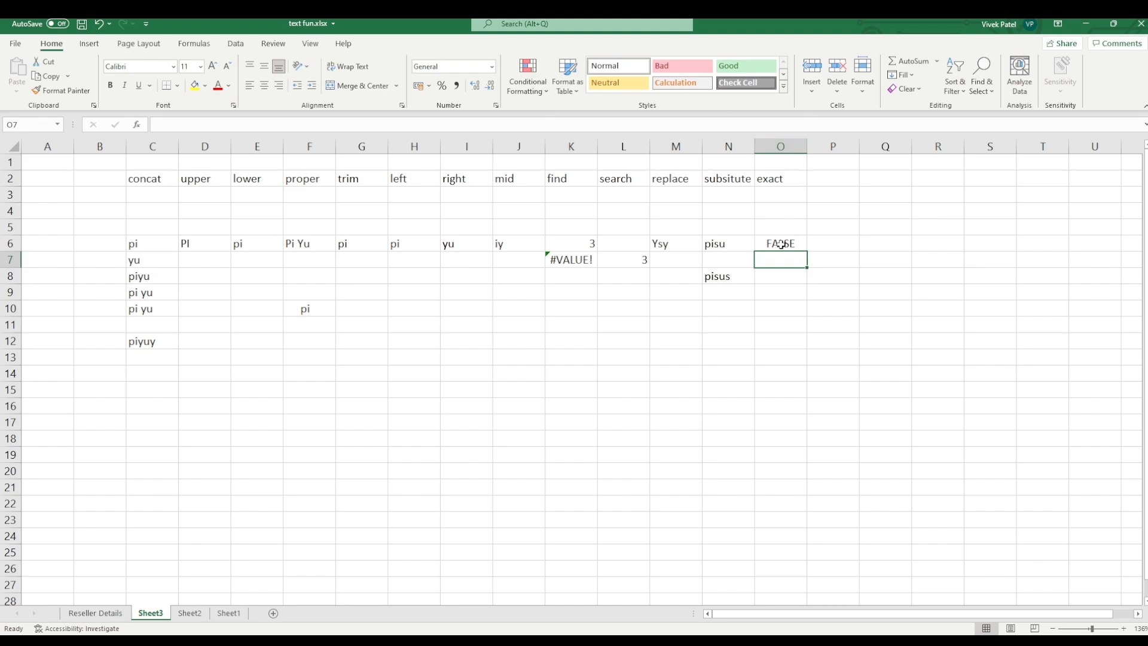
- Compare the texts of C9 and C10 in cell O7 using the formula =EXACT(C9,C10)
{"action": "type", "text": "="}
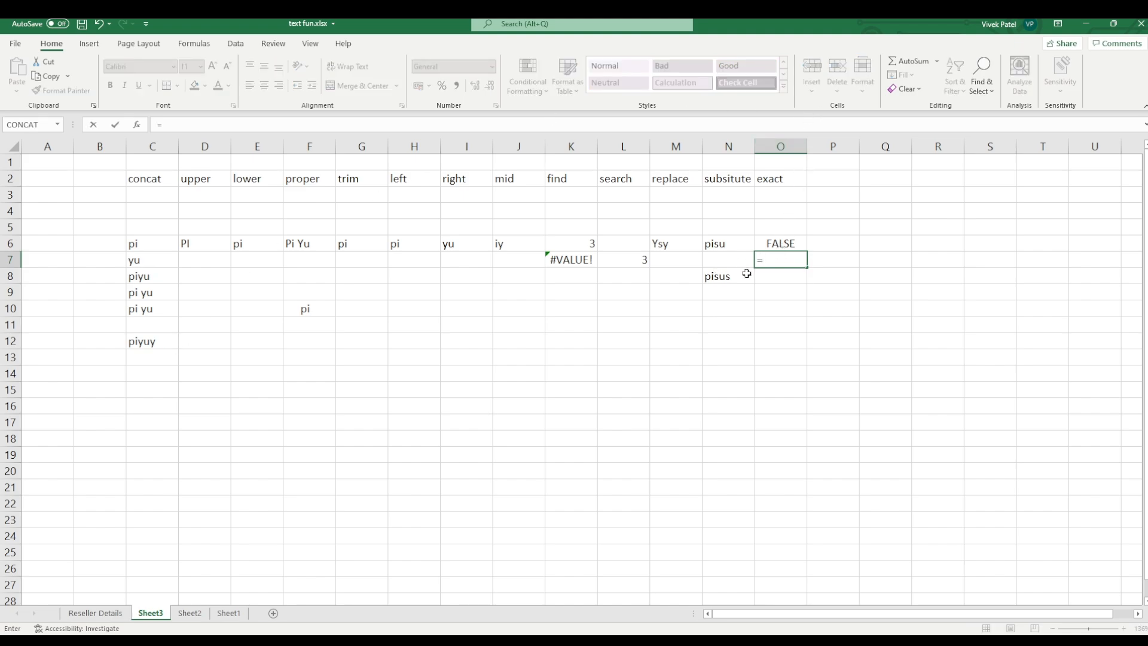
{"action": "type", "text": "ex"}
{"action": "key", "text": "Tab"}
{"action": "left_click", "coordinate": [143, 292]}
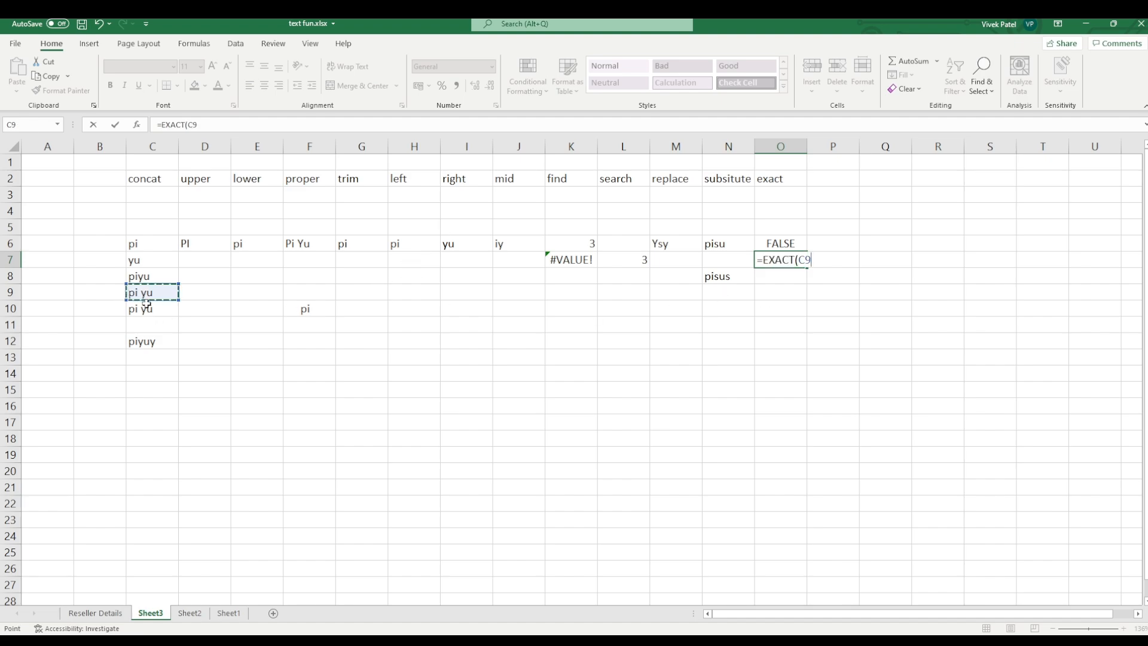
{"action": "type", "text": ","}
{"action": "left_click", "coordinate": [146, 309]}
{"action": "type", "text": ")"}
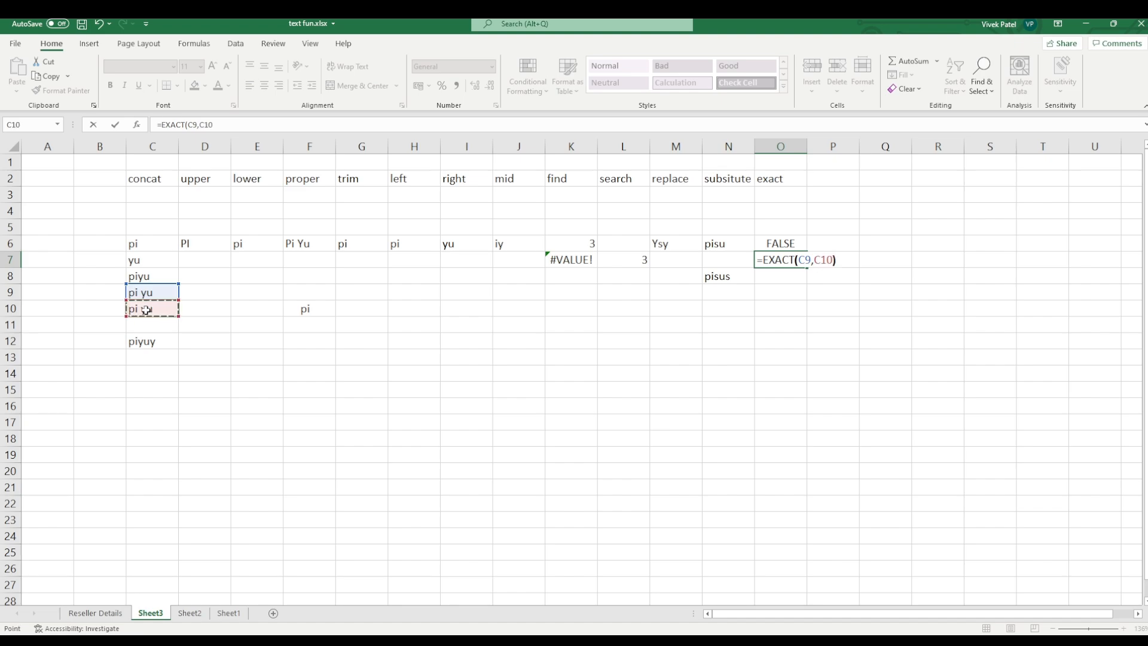
{"action": "key", "text": "Return"}
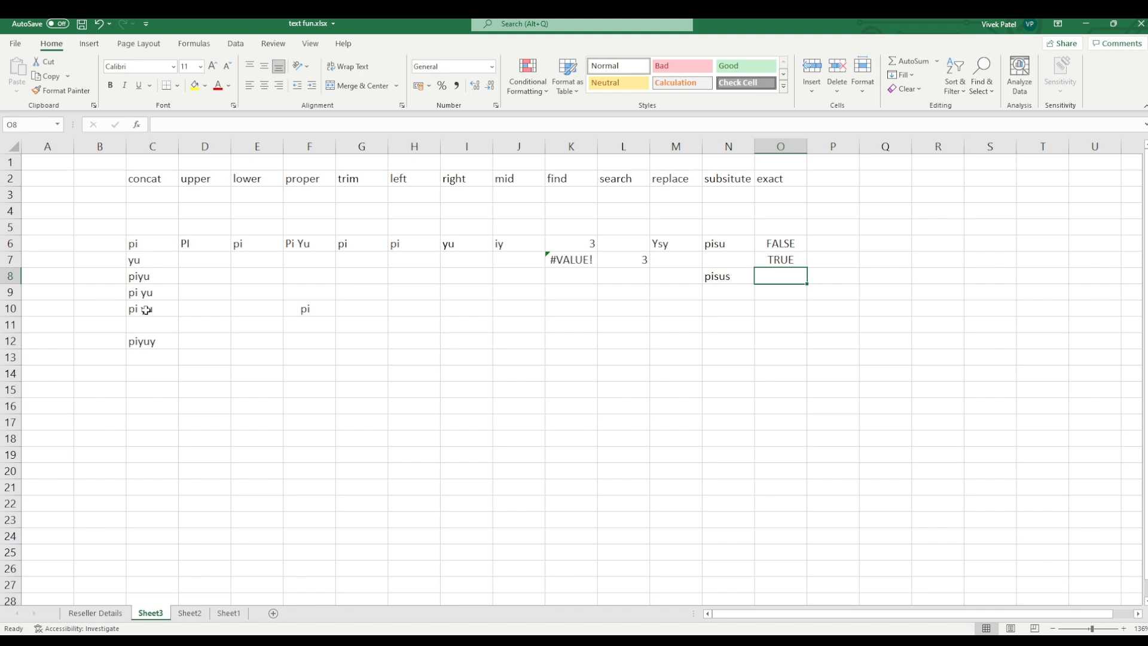
- Add the heading "len" in cell P2 of the function row
{"action": "key", "text": "Up"}
{"action": "key", "text": "Up"}
{"action": "left_click", "coordinate": [836, 175]}
{"action": "type", "text": "len"}
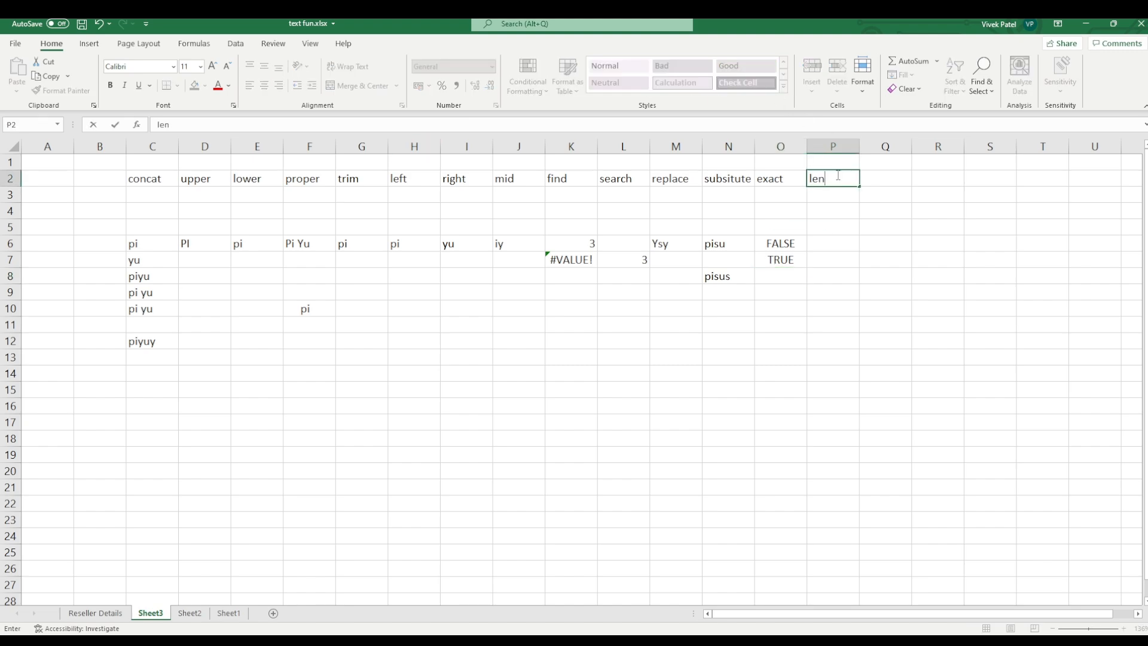
{"action": "key", "text": "Return"}
- Calculate the number of characters in C9 in cell P6 using =LEN(C9), and check it against the source text
{"action": "key", "text": "Down"}
{"action": "key", "text": "Down"}
{"action": "key", "text": "Down"}
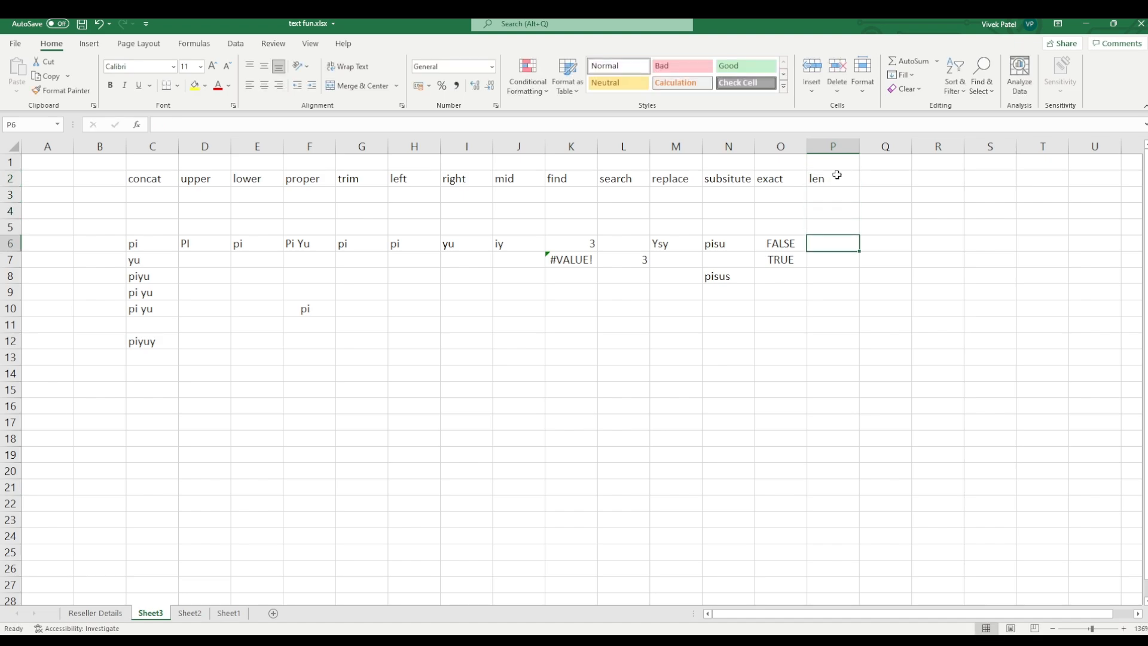
{"action": "type", "text": "=len"}
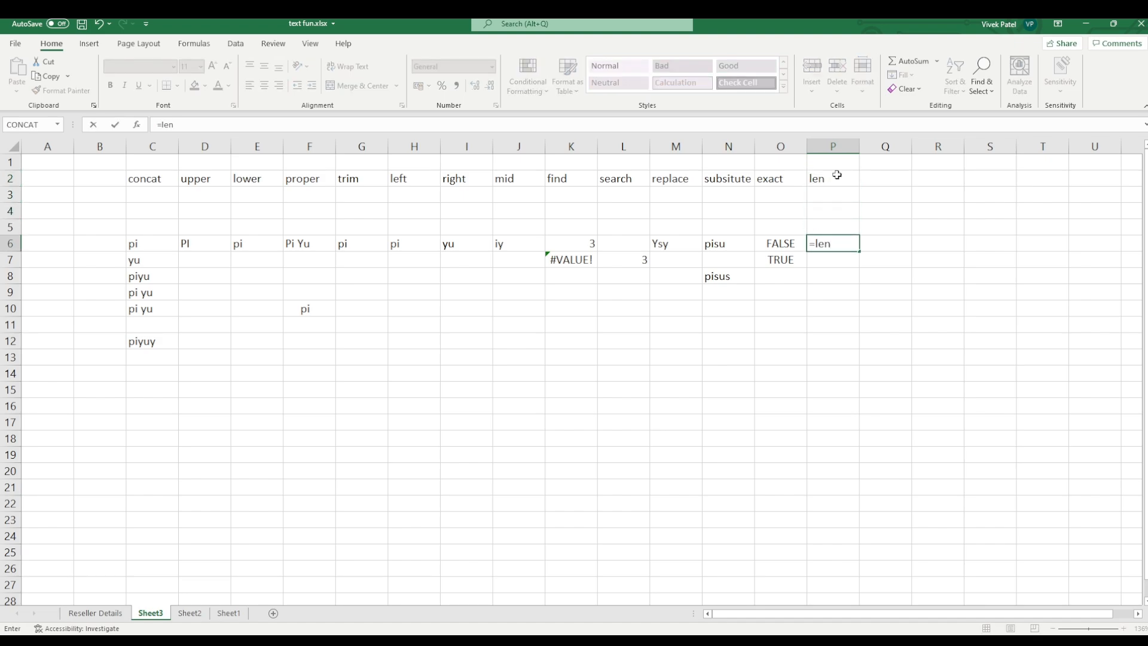
{"action": "key", "text": "Tab"}
{"action": "left_click", "coordinate": [160, 291]}
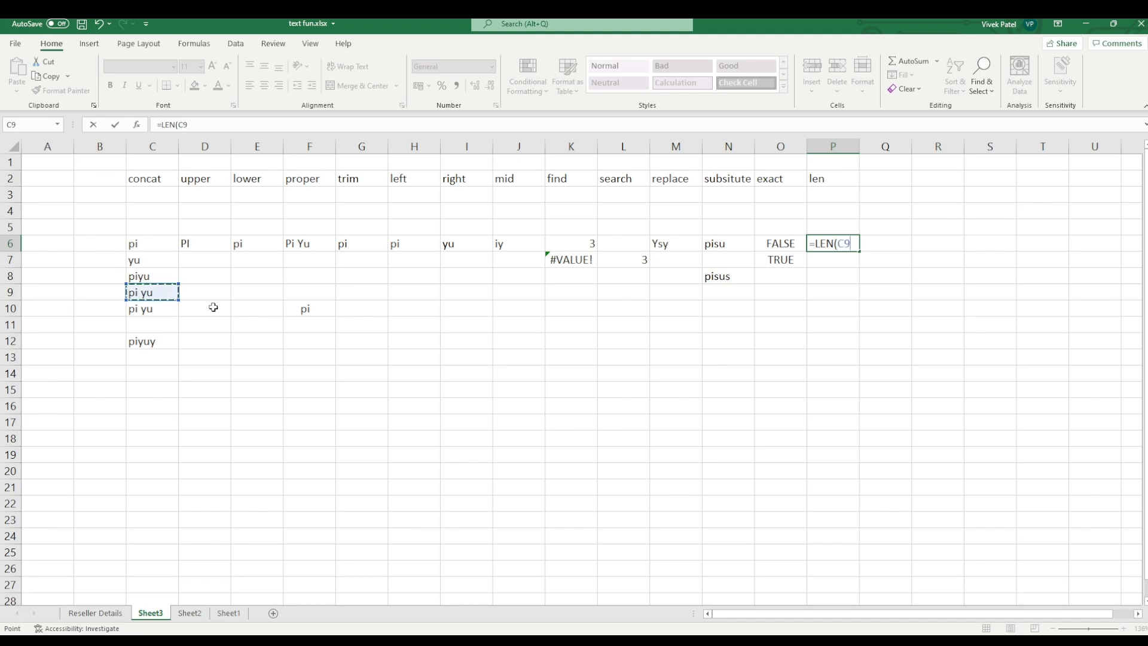
{"action": "key", "text": "Return"}
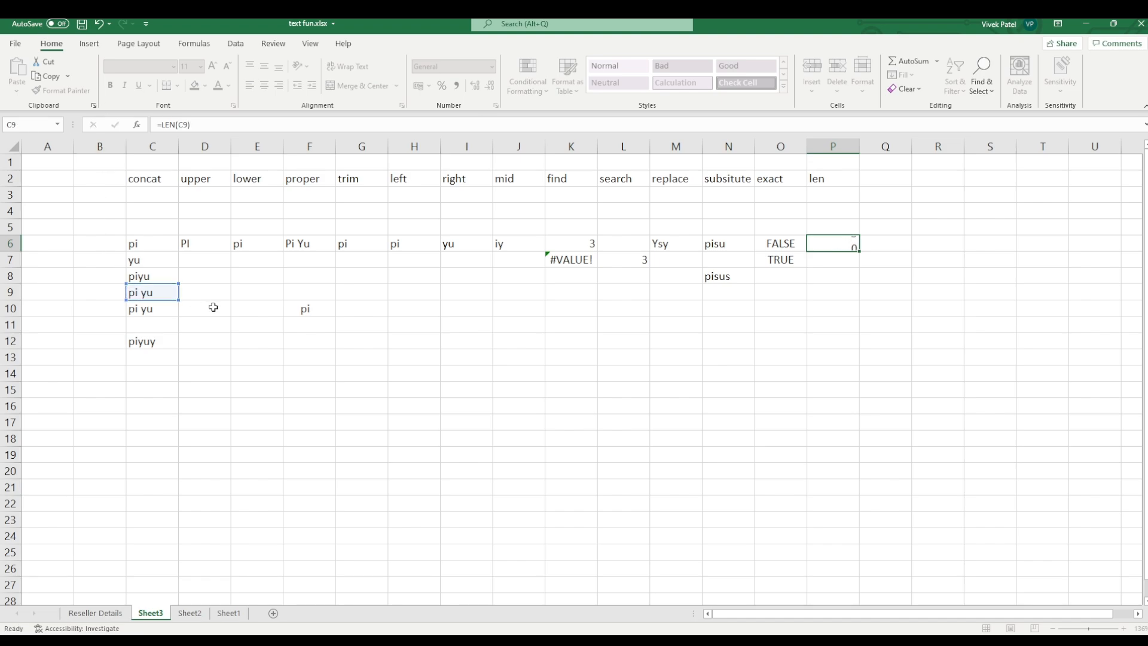
{"action": "left_click", "coordinate": [853, 246]}
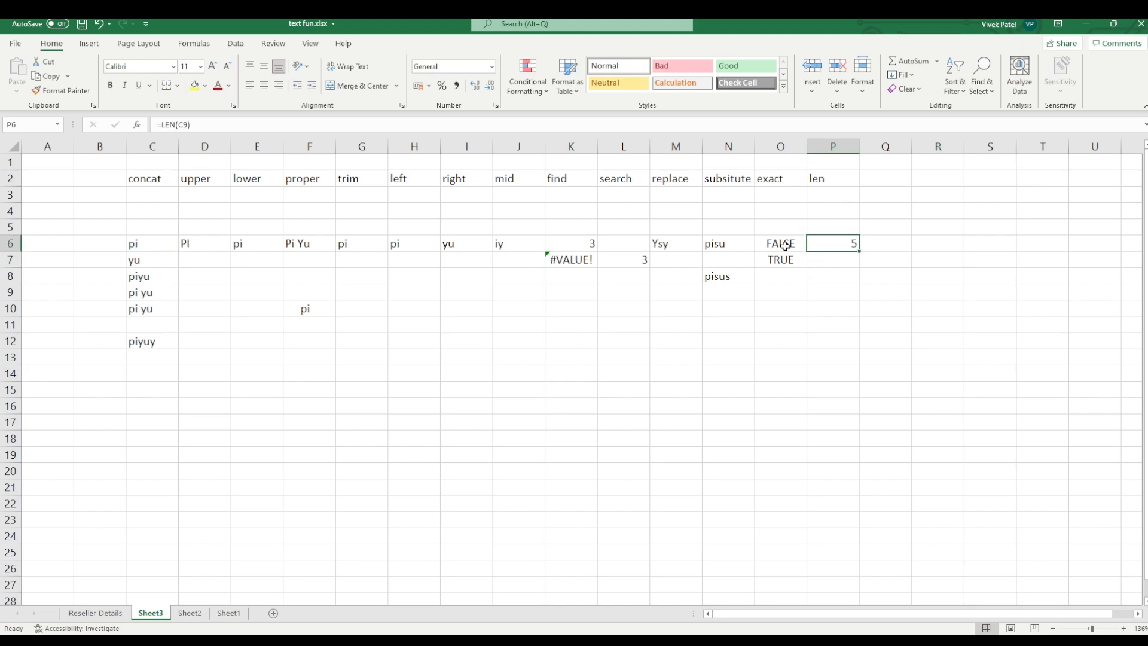
{"action": "left_click", "coordinate": [138, 297]}
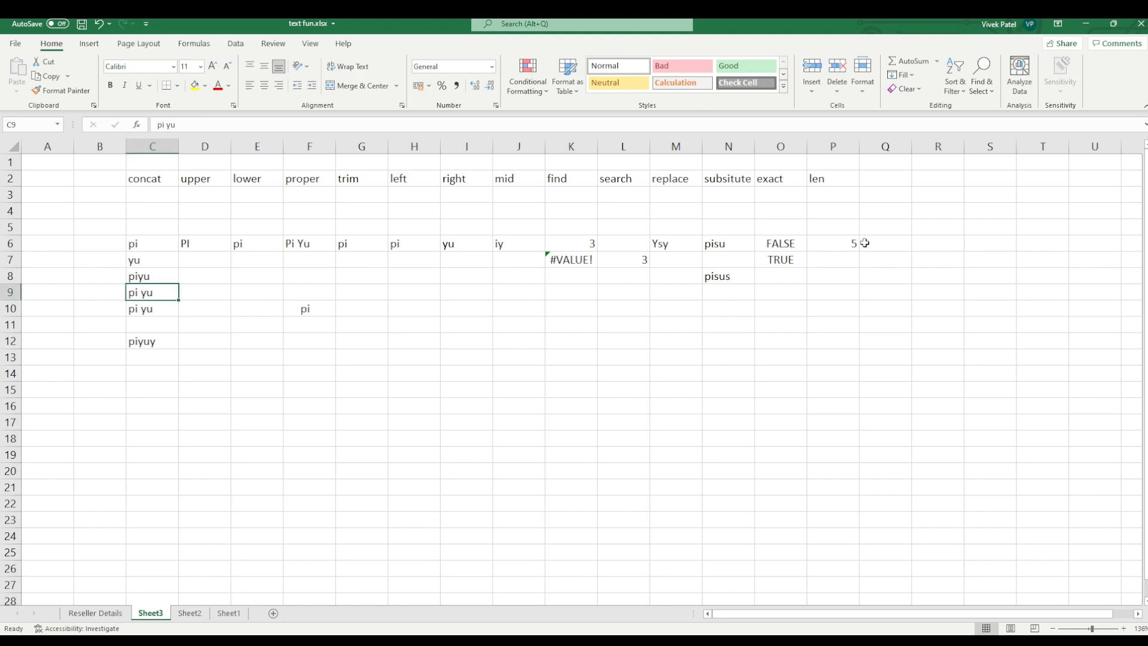
{"action": "left_click", "coordinate": [824, 246]}
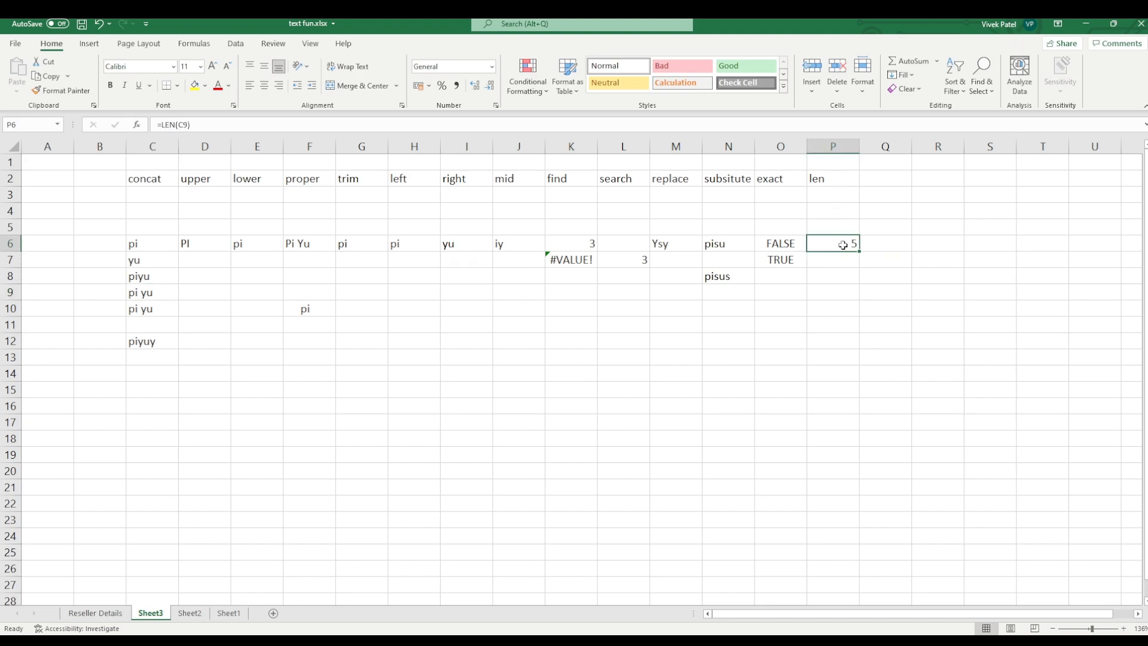
{"action": "left_click", "coordinate": [848, 263]}
{"action": "left_click", "coordinate": [845, 246]}
- Switch to Sheet2 and examine the Total Number Spaces formulas in E4:E8 alongside the names in column D
{"action": "left_click", "coordinate": [189, 613]}
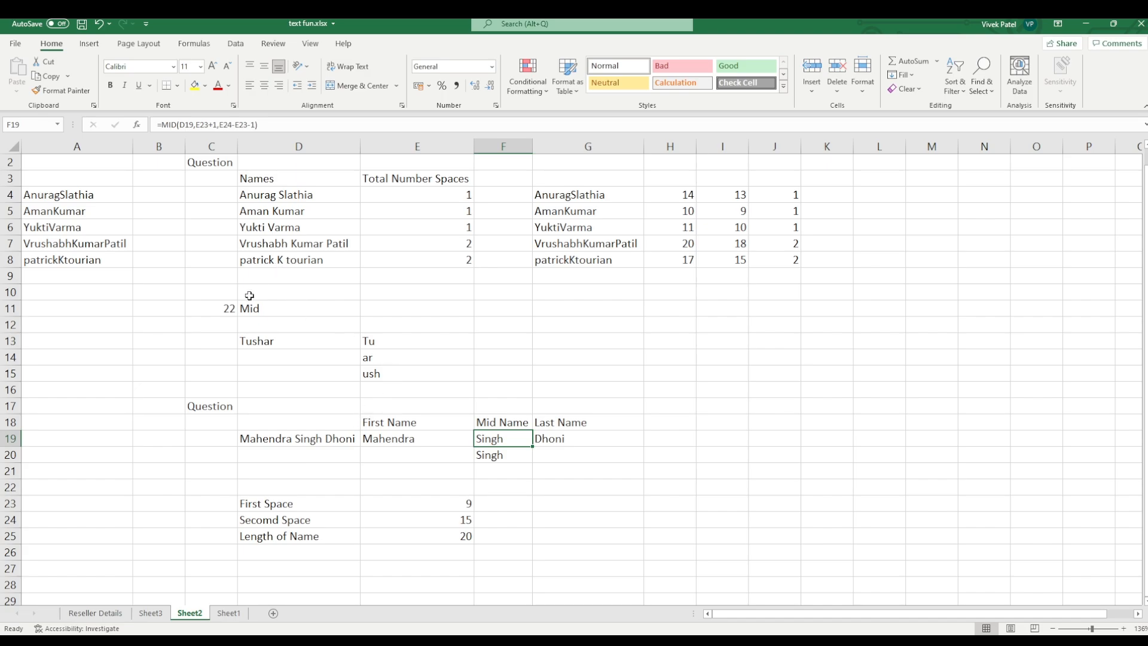
{"action": "scroll", "coordinate": [249, 296], "scroll_direction": "up", "scroll_amount": 1}
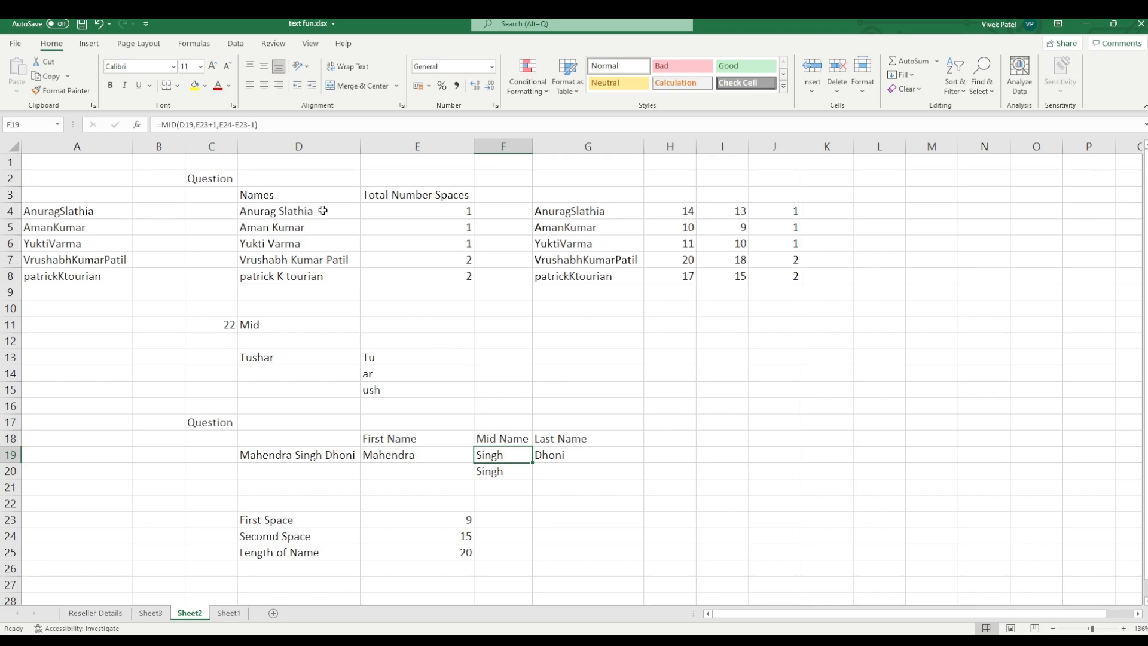
{"action": "left_click", "coordinate": [434, 216]}
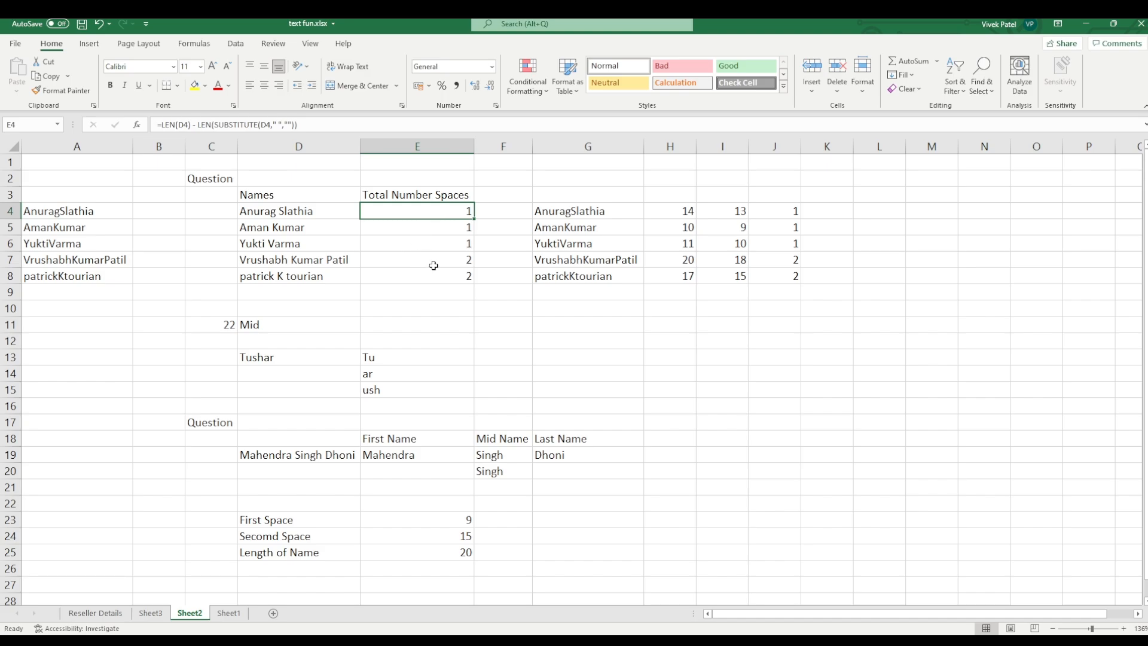
{"action": "left_click", "coordinate": [433, 265]}
{"action": "left_click", "coordinate": [438, 213]}
{"action": "left_click", "coordinate": [279, 214]}
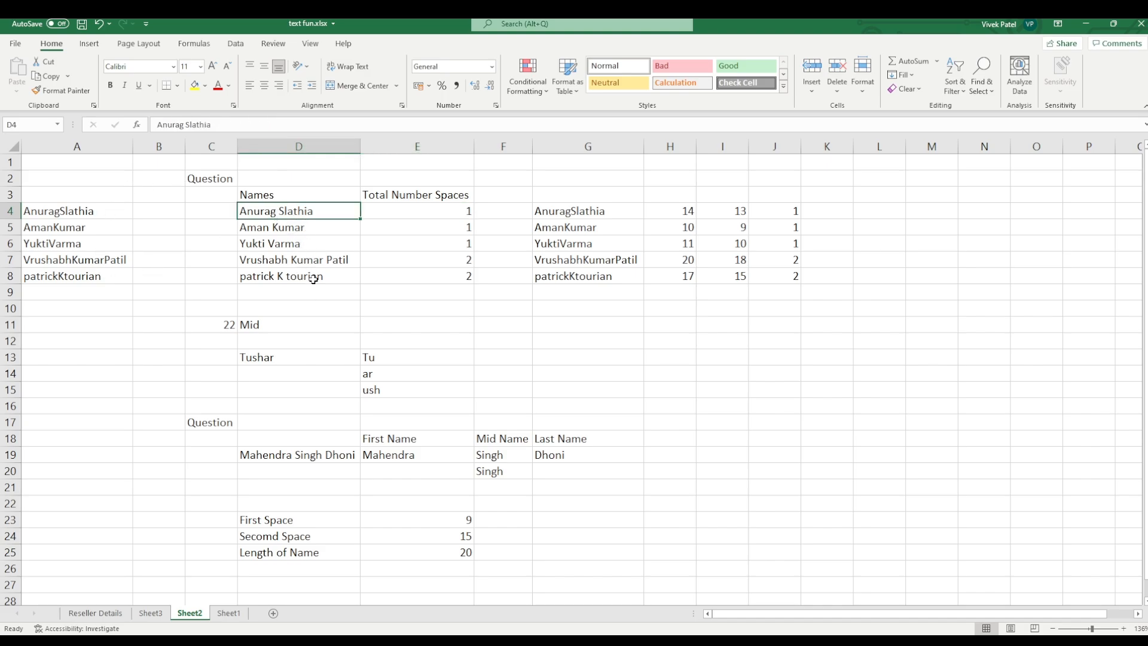
{"action": "left_click", "coordinate": [427, 212]}
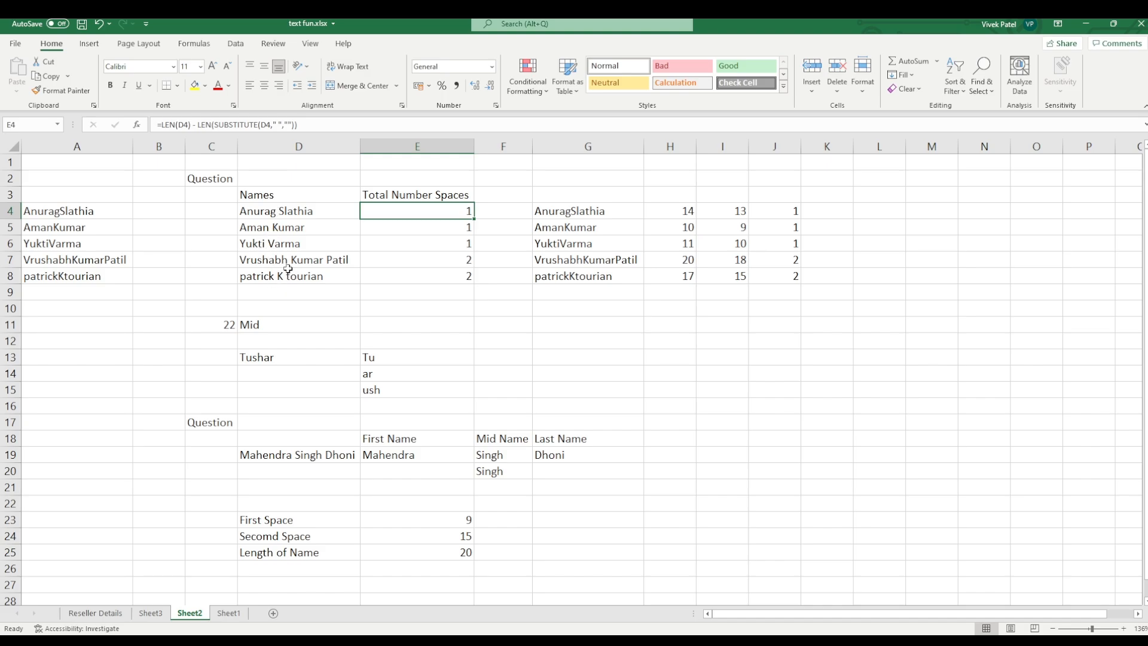
{"action": "left_click", "coordinate": [446, 242]}
{"action": "left_click", "coordinate": [447, 217]}
{"action": "left_click", "coordinate": [446, 273]}
{"action": "left_click", "coordinate": [441, 209]}
{"action": "left_click", "coordinate": [436, 256]}
{"action": "left_click", "coordinate": [436, 205]}
{"action": "left_click", "coordinate": [587, 311]}
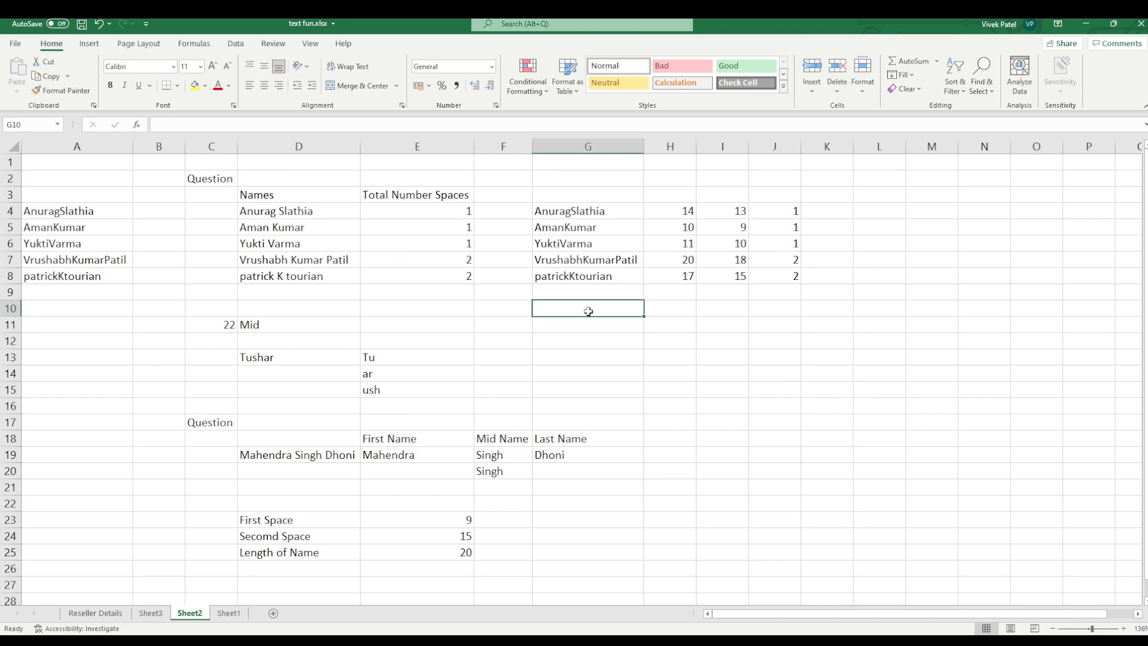
- Examine the SUBSTITUTE part of E4's space-count formula and the matching standalone formula in A4
{"action": "left_click", "coordinate": [246, 213]}
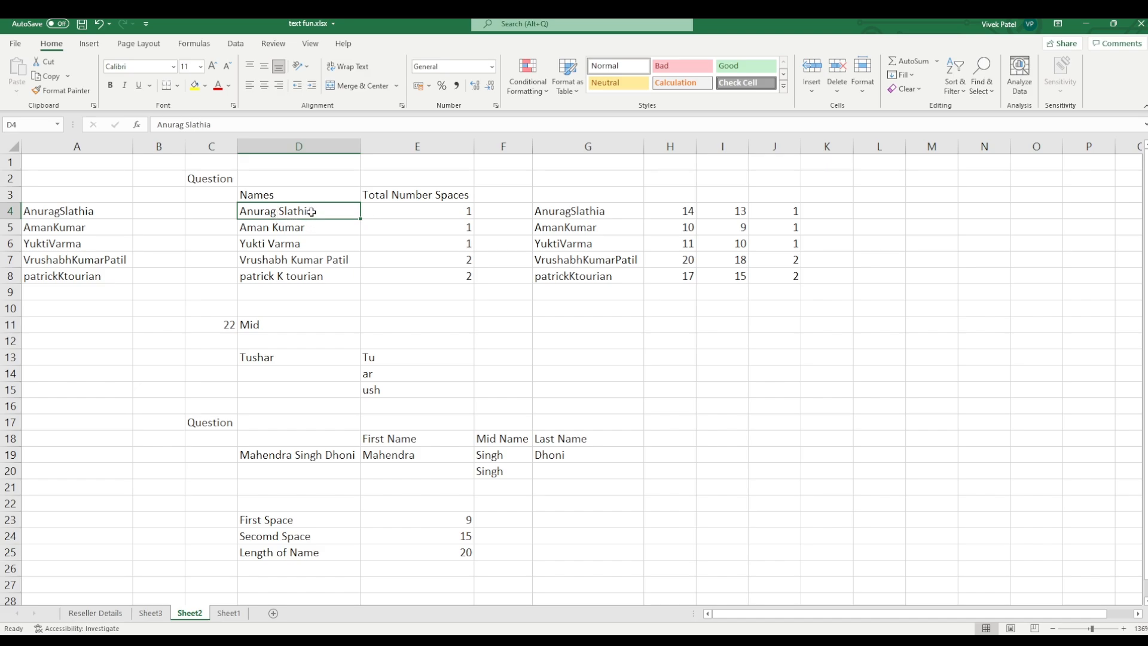
{"action": "left_click", "coordinate": [378, 212]}
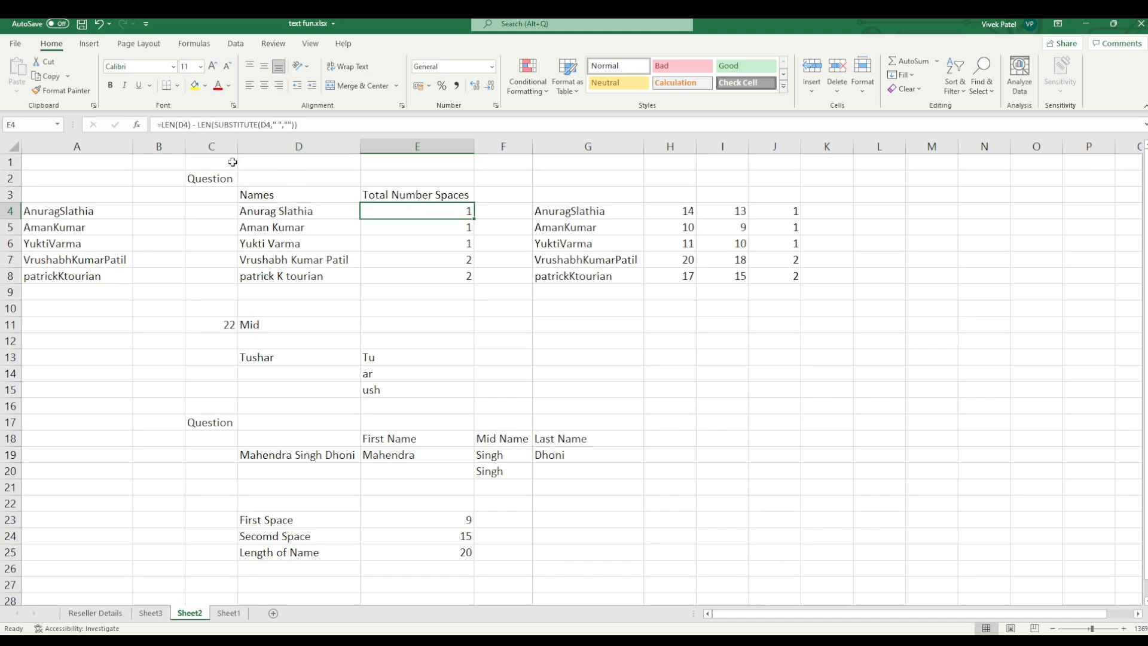
{"action": "left_click_drag", "start_coordinate": [216, 125], "coordinate": [293, 136]}
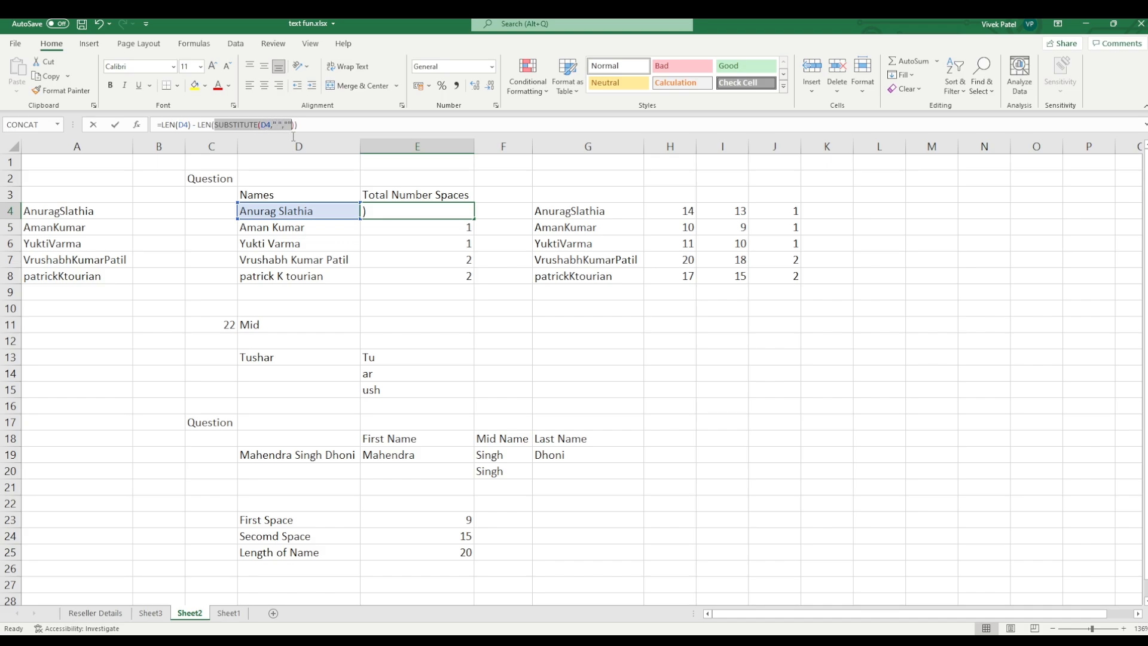
{"action": "left_click", "coordinate": [276, 125]}
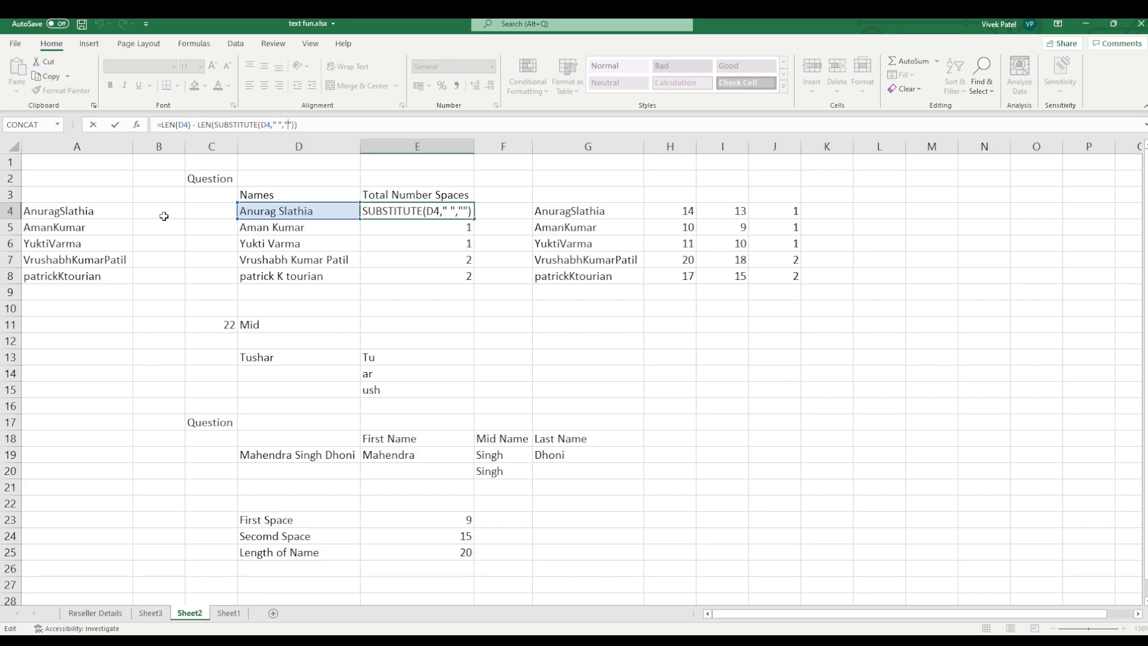
{"action": "left_click", "coordinate": [99, 213]}
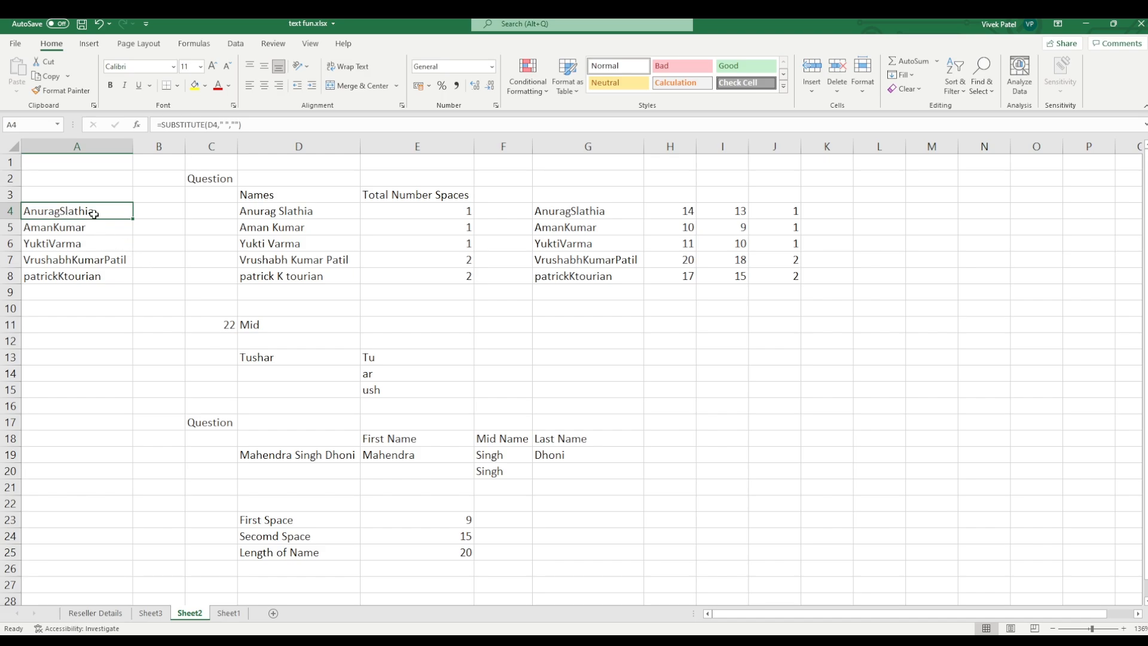
- Trace the helper formulas in G4:J4 that strip the spaces, take both lengths and subtract them, and relate them to E4
{"action": "left_click", "coordinate": [714, 214]}
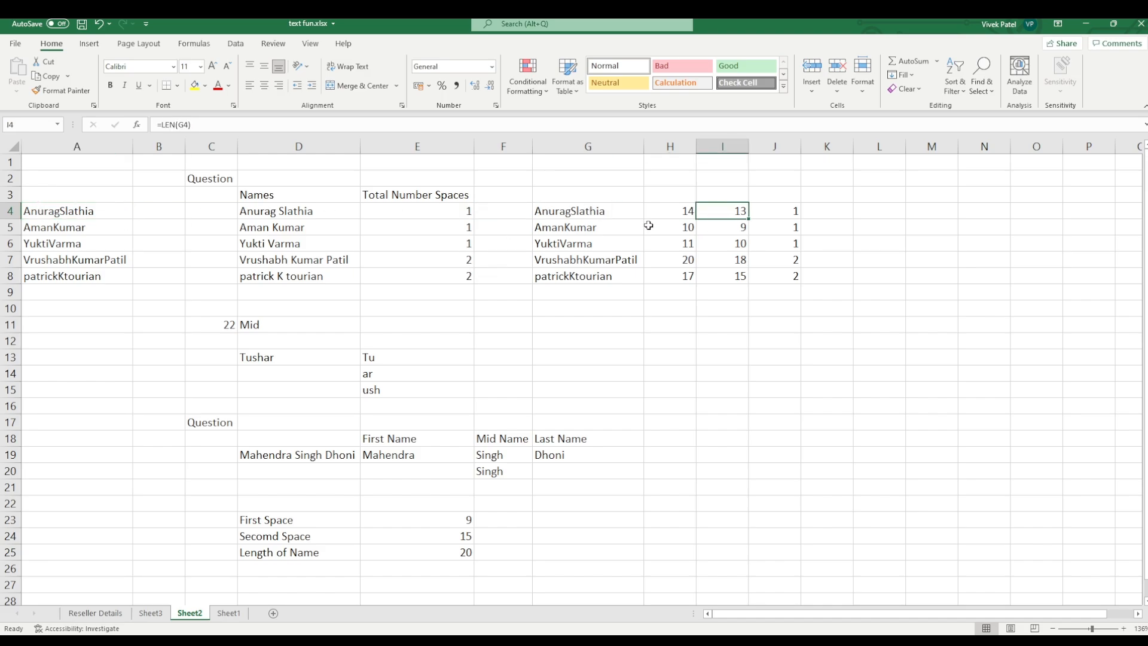
{"action": "left_click", "coordinate": [607, 213]}
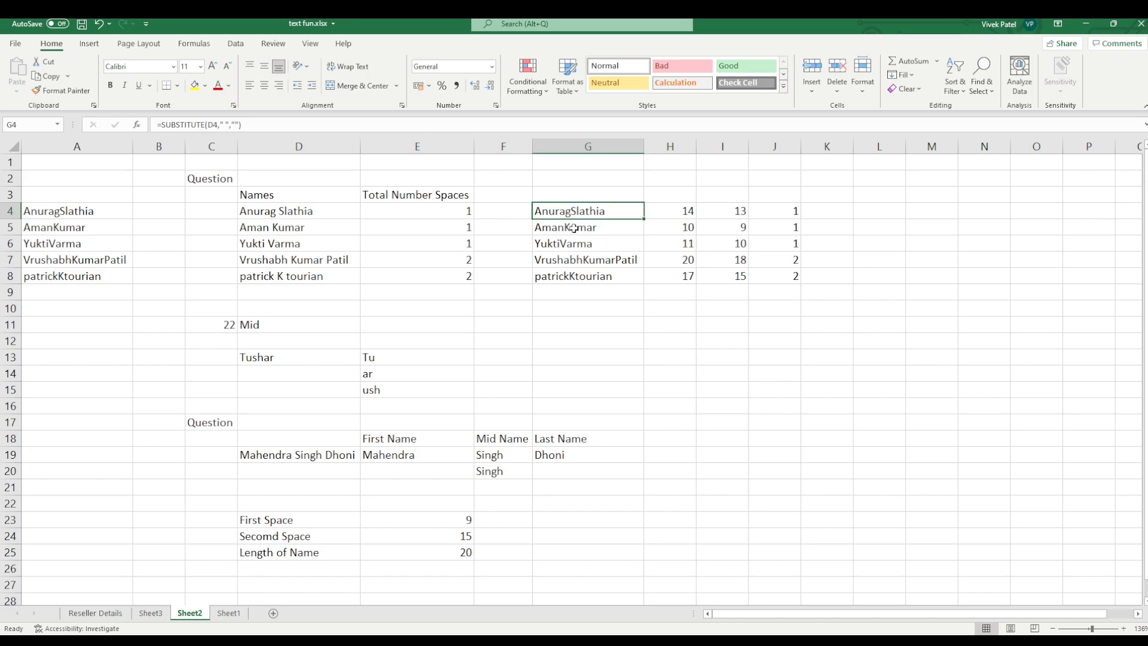
{"action": "left_click", "coordinate": [732, 215]}
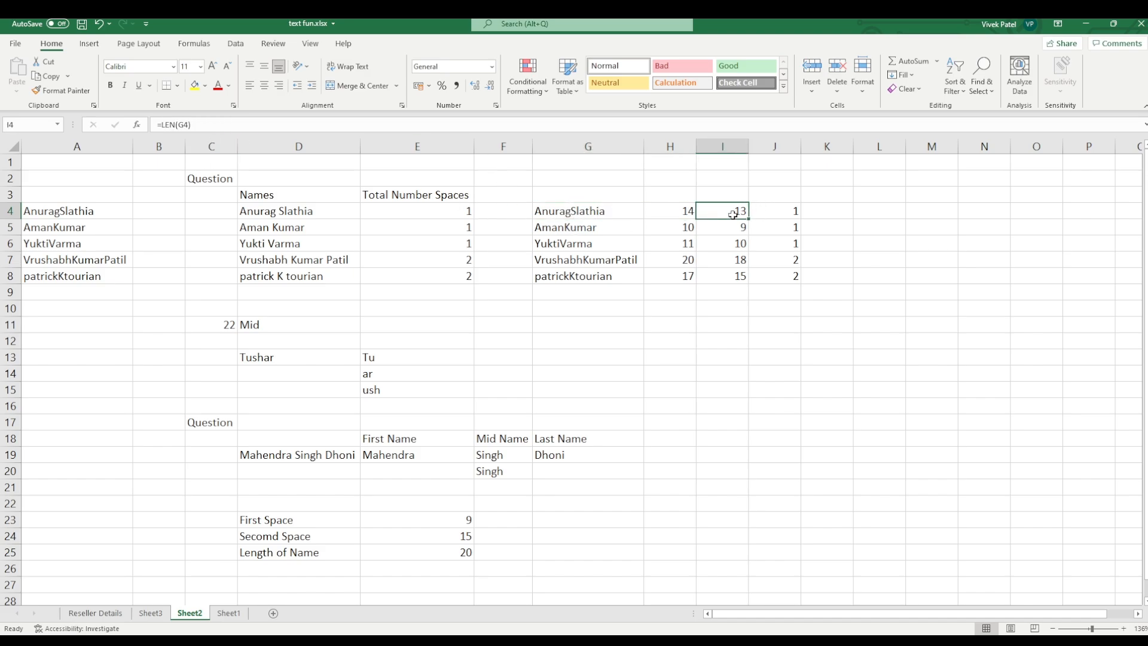
{"action": "left_click", "coordinate": [265, 210]}
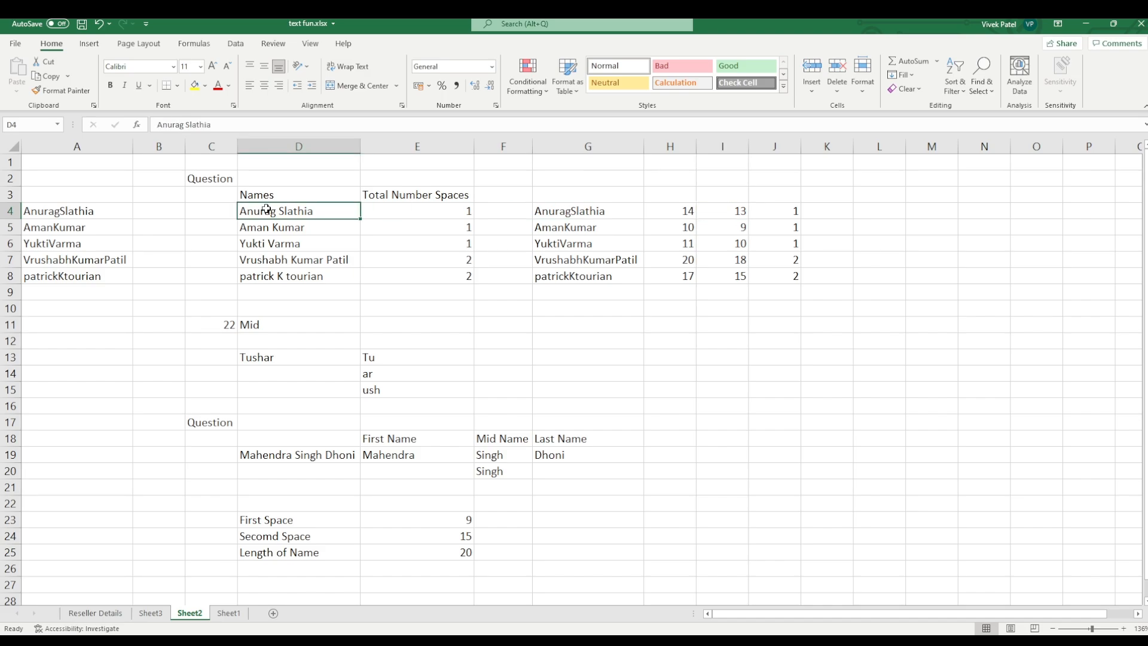
{"action": "left_click", "coordinate": [682, 210]}
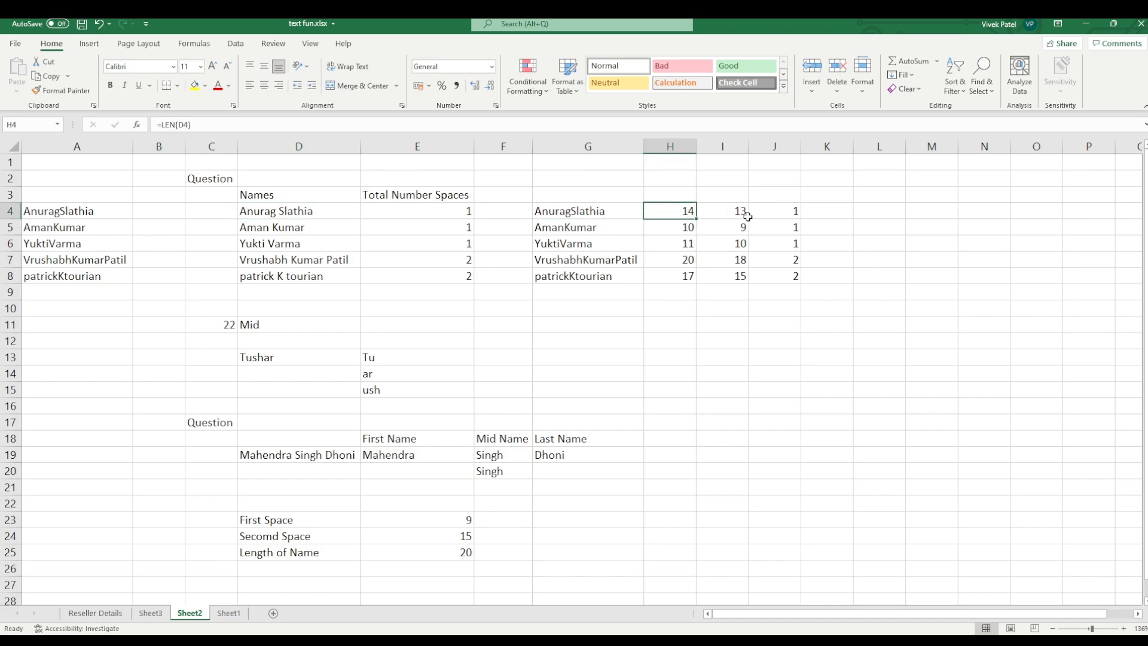
{"action": "left_click", "coordinate": [784, 215]}
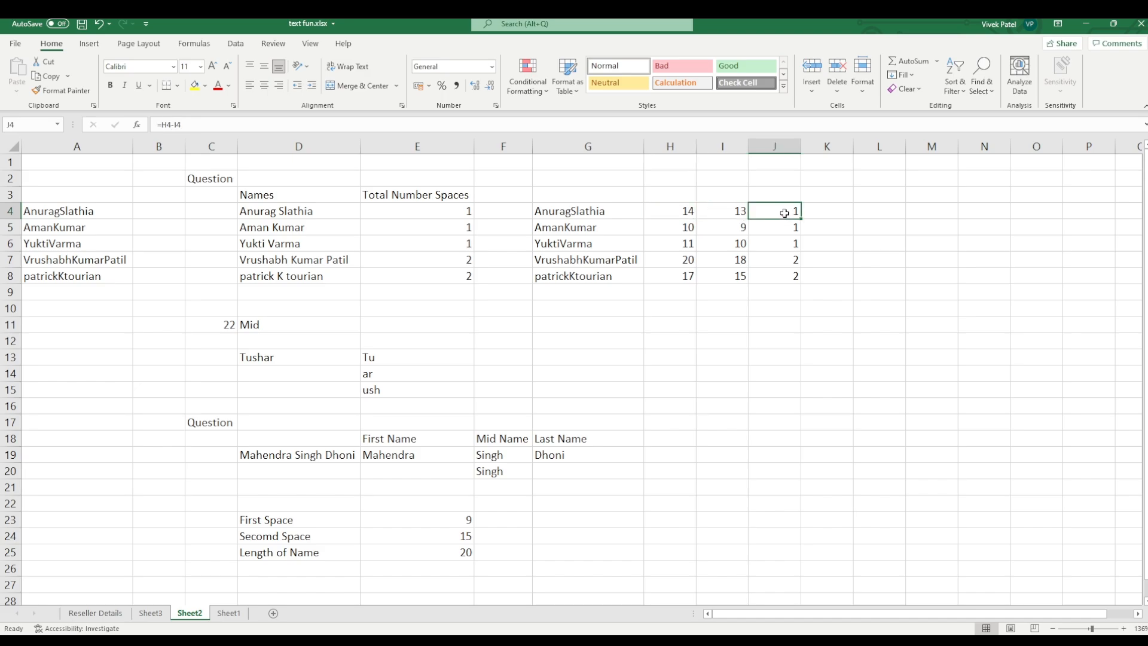
{"action": "left_click", "coordinate": [403, 212]}
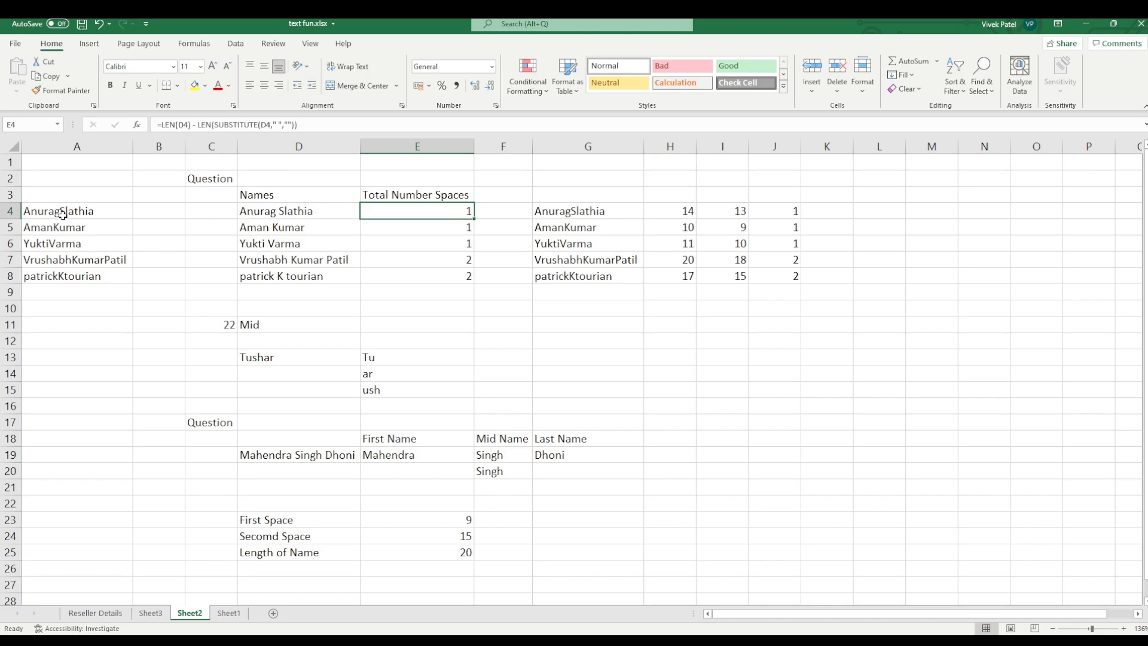
- Review the combined LEN and SUBSTITUTE formulas down E4:E8, inspecting the space argument within E6's formula
{"action": "left_click", "coordinate": [434, 261]}
{"action": "left_click", "coordinate": [435, 211]}
{"action": "left_click", "coordinate": [448, 270]}
{"action": "left_click", "coordinate": [439, 214]}
{"action": "left_click", "coordinate": [442, 249]}
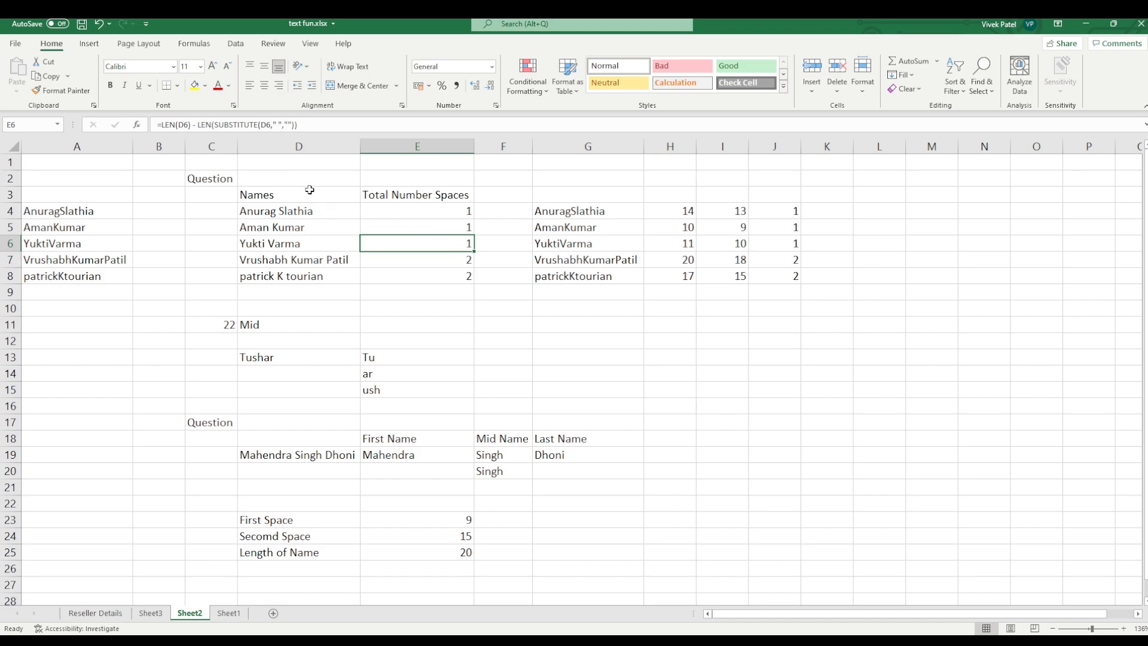
{"action": "left_click", "coordinate": [276, 124]}
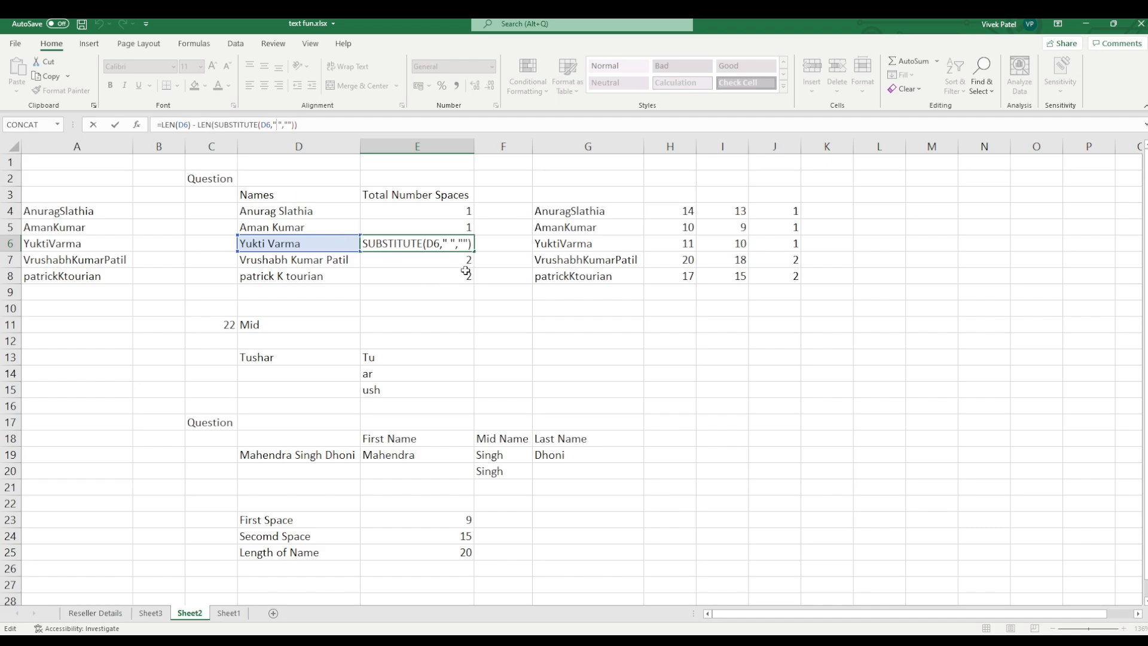
{"action": "left_click", "coordinate": [598, 314]}
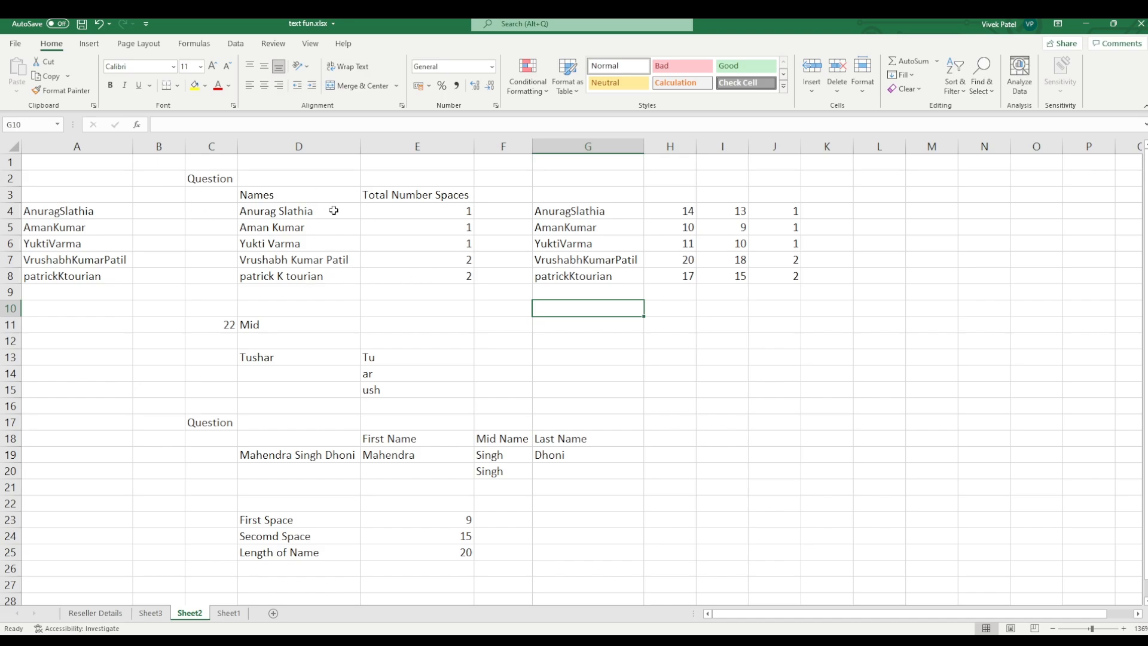
{"action": "left_click", "coordinate": [436, 242]}
{"action": "left_click", "coordinate": [434, 306]}
{"action": "left_click", "coordinate": [422, 230]}
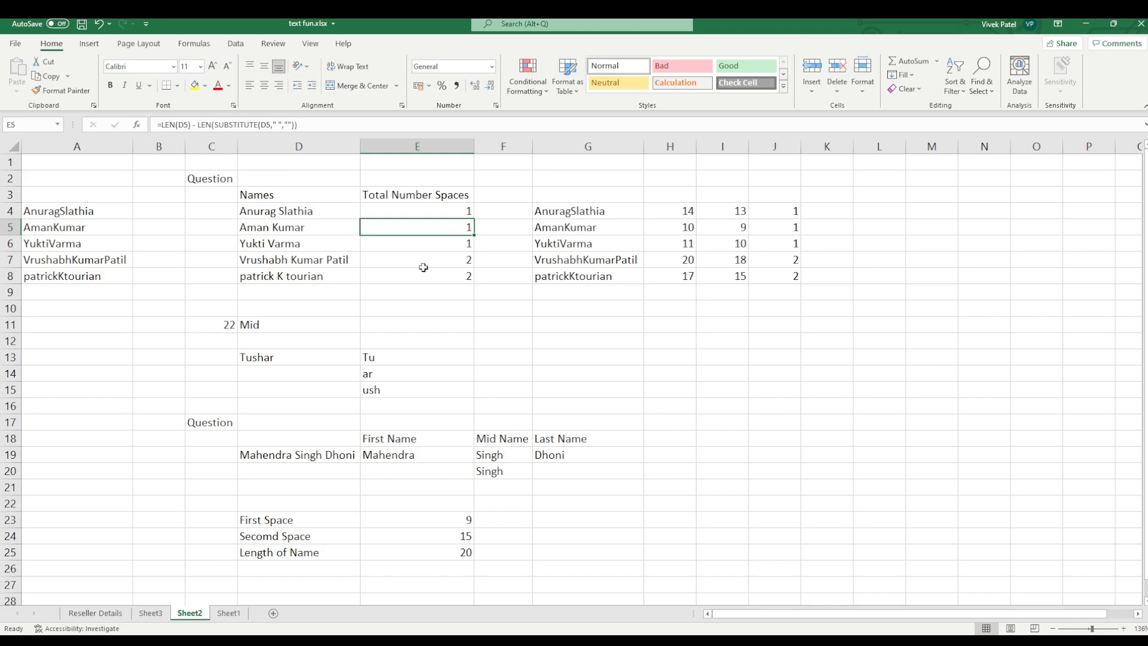
- Examine the text-extraction formulas in E13:E15, comparing the LEFT and MID arguments with the name in D13
{"action": "left_click", "coordinate": [299, 360]}
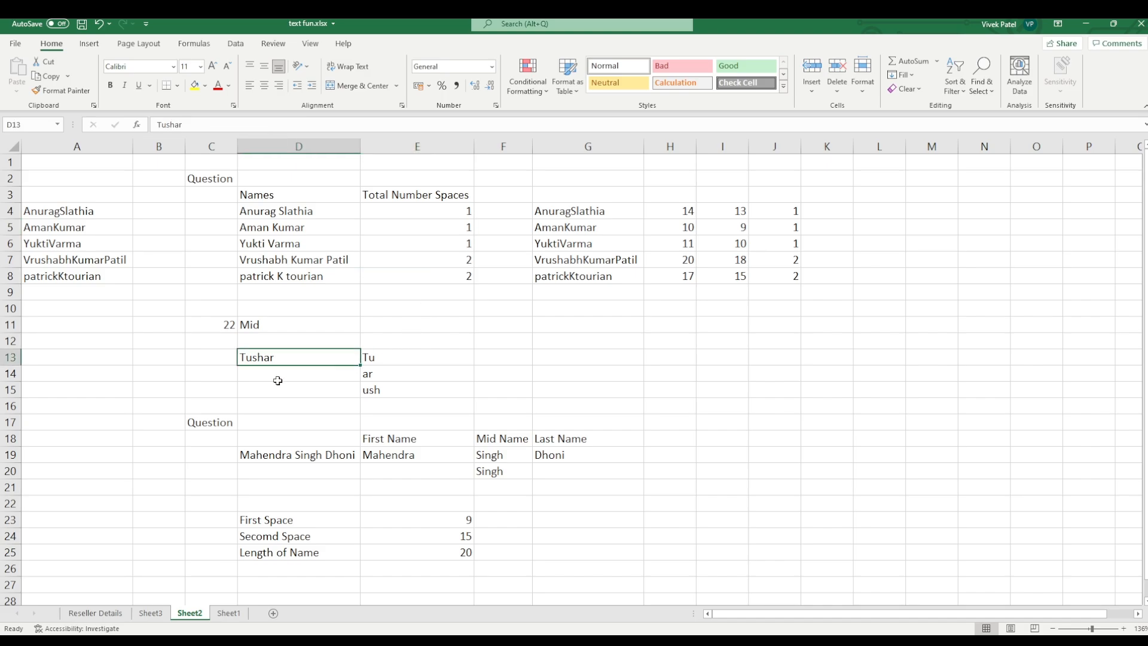
{"action": "left_click", "coordinate": [393, 356]}
{"action": "left_click", "coordinate": [394, 375]}
{"action": "left_click", "coordinate": [394, 390]}
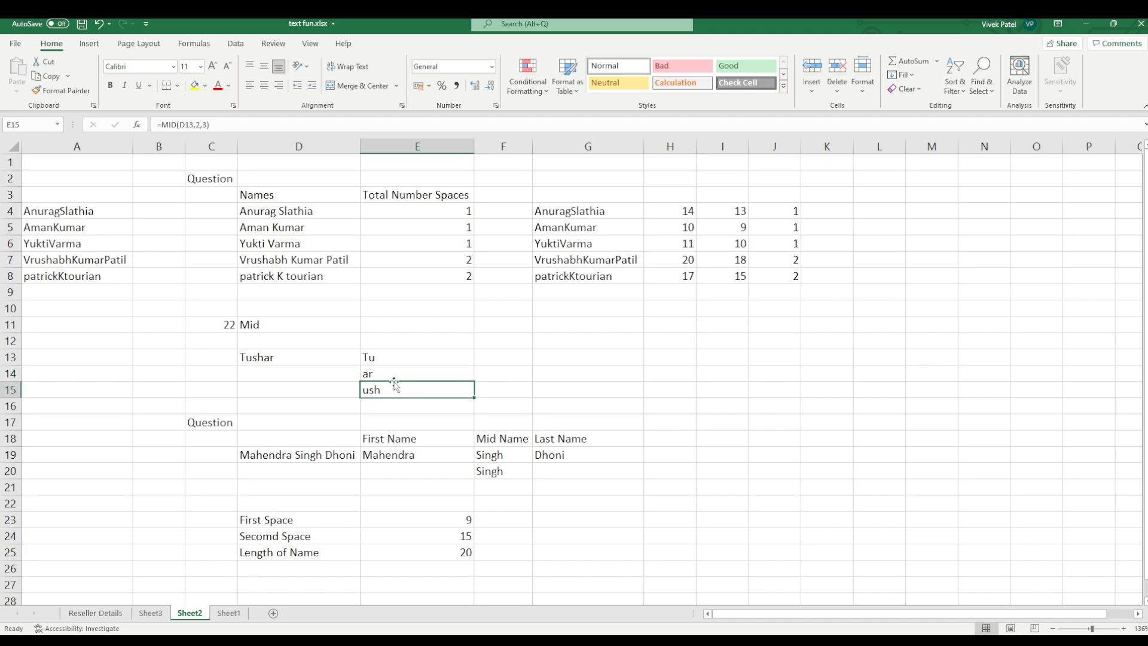
{"action": "left_click", "coordinate": [399, 358]}
{"action": "left_click", "coordinate": [333, 361]}
{"action": "left_click", "coordinate": [408, 356]}
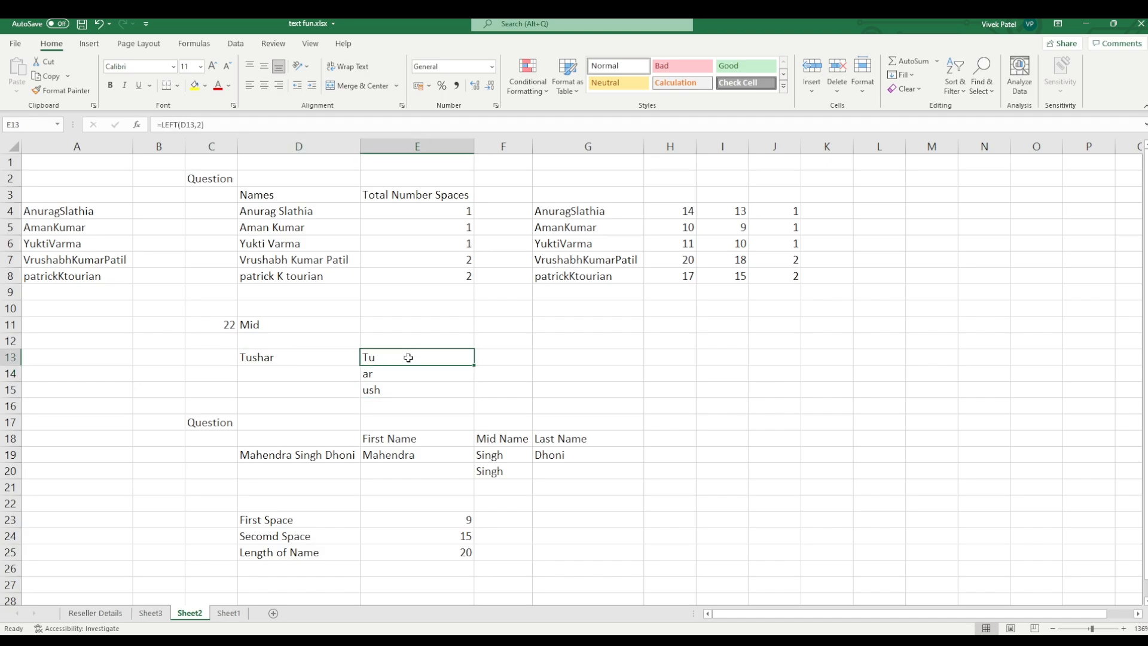
{"action": "left_click", "coordinate": [271, 362]}
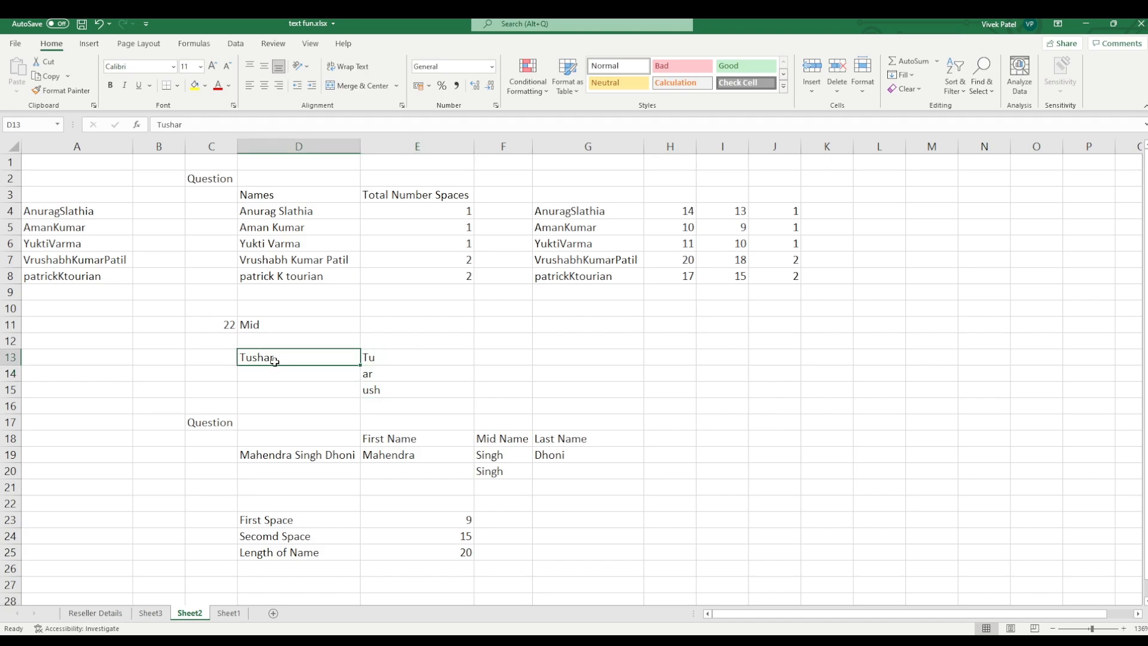
{"action": "left_click", "coordinate": [400, 353]}
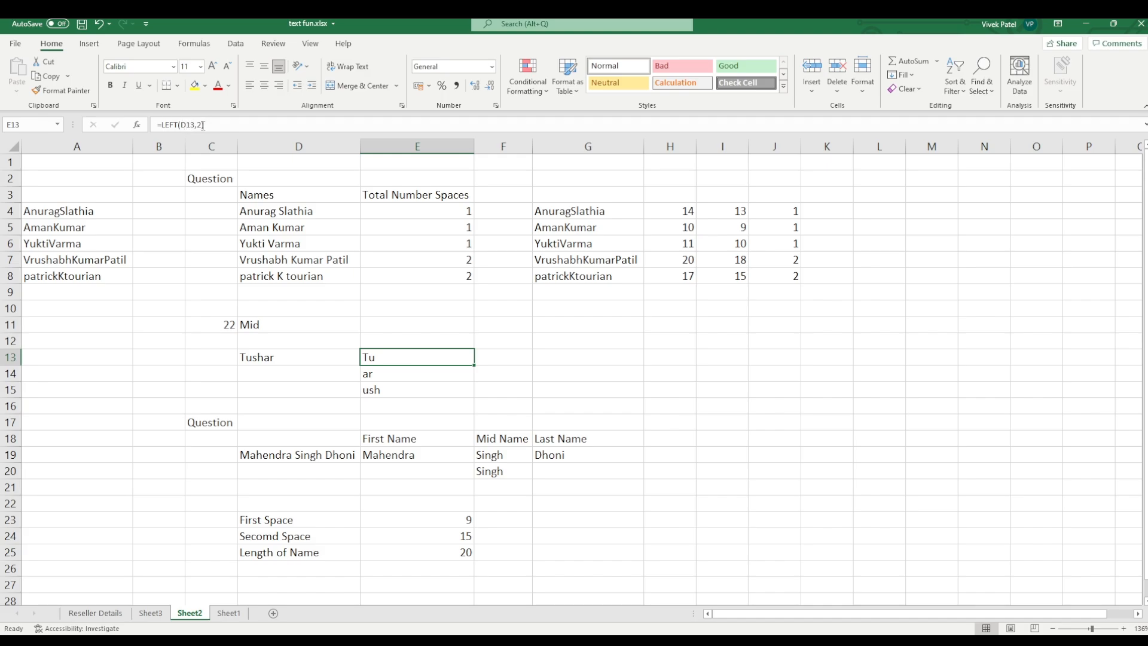
{"action": "left_click", "coordinate": [396, 376]}
{"action": "left_click", "coordinate": [397, 390]}
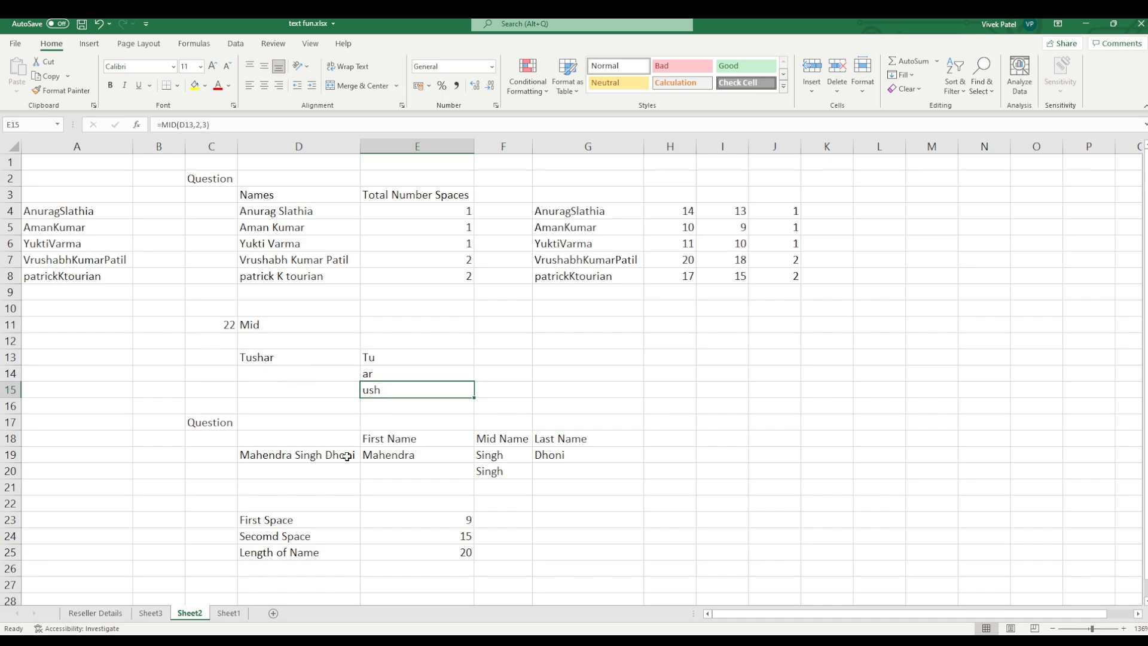
- Recheck the extraction examples in E13:E15 in relation to the name-splitting question in row 19
{"action": "left_click", "coordinate": [268, 477]}
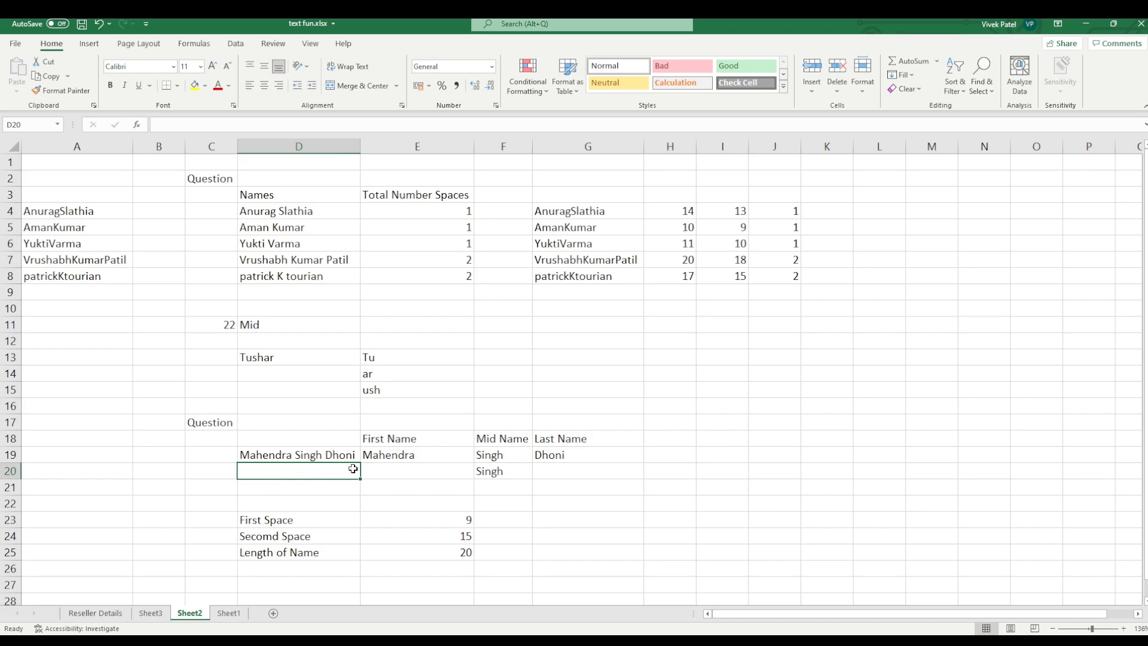
{"action": "left_click", "coordinate": [425, 352]}
{"action": "left_click", "coordinate": [434, 379]}
{"action": "left_click", "coordinate": [436, 390]}
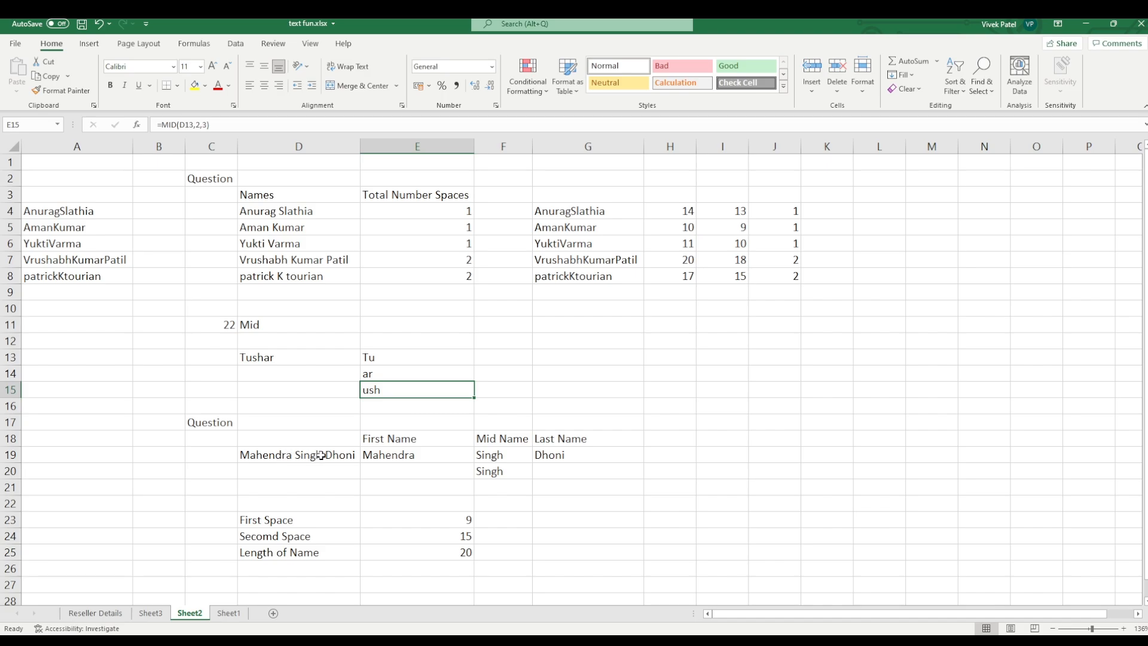
- Examine the First Name LEFT formula in E19 alongside the full name in D19
{"action": "left_click", "coordinate": [390, 456]}
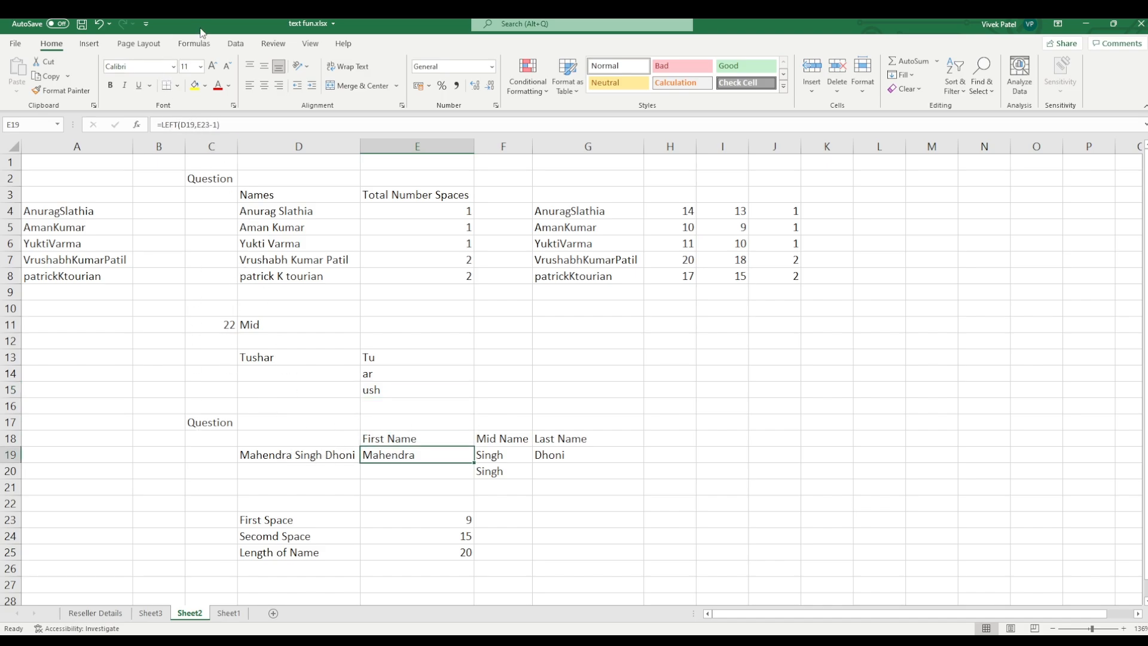
{"action": "left_click", "coordinate": [411, 482]}
{"action": "left_click", "coordinate": [412, 459]}
{"action": "left_click", "coordinate": [408, 478]}
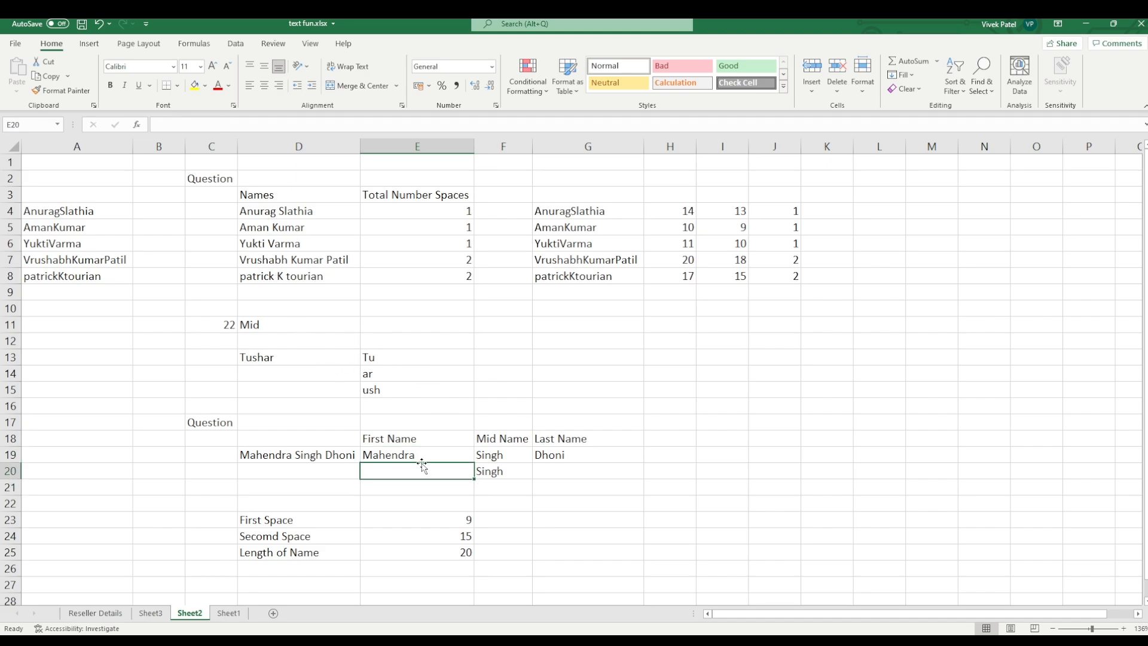
{"action": "left_click", "coordinate": [425, 456]}
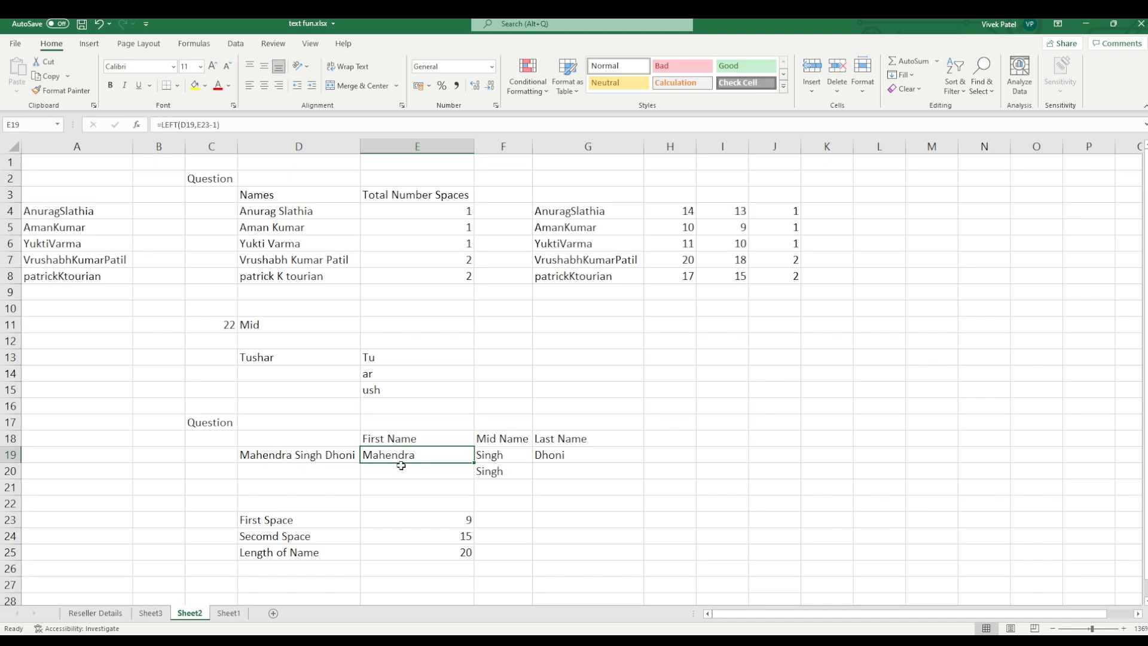
{"action": "left_click", "coordinate": [249, 470]}
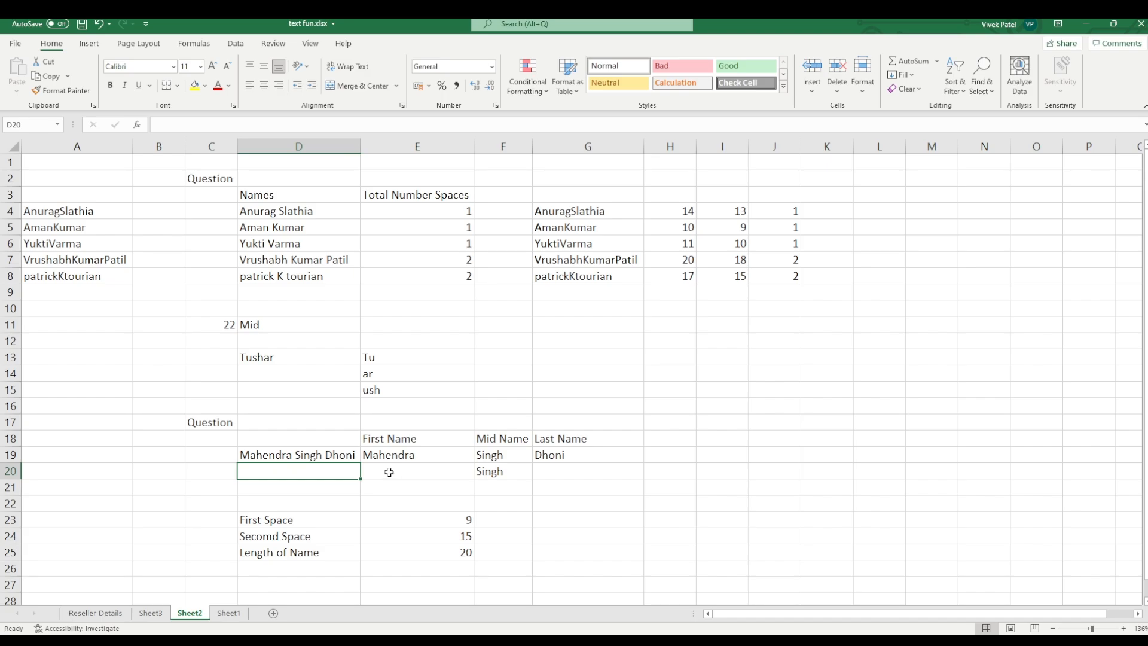
{"action": "left_click", "coordinate": [413, 454]}
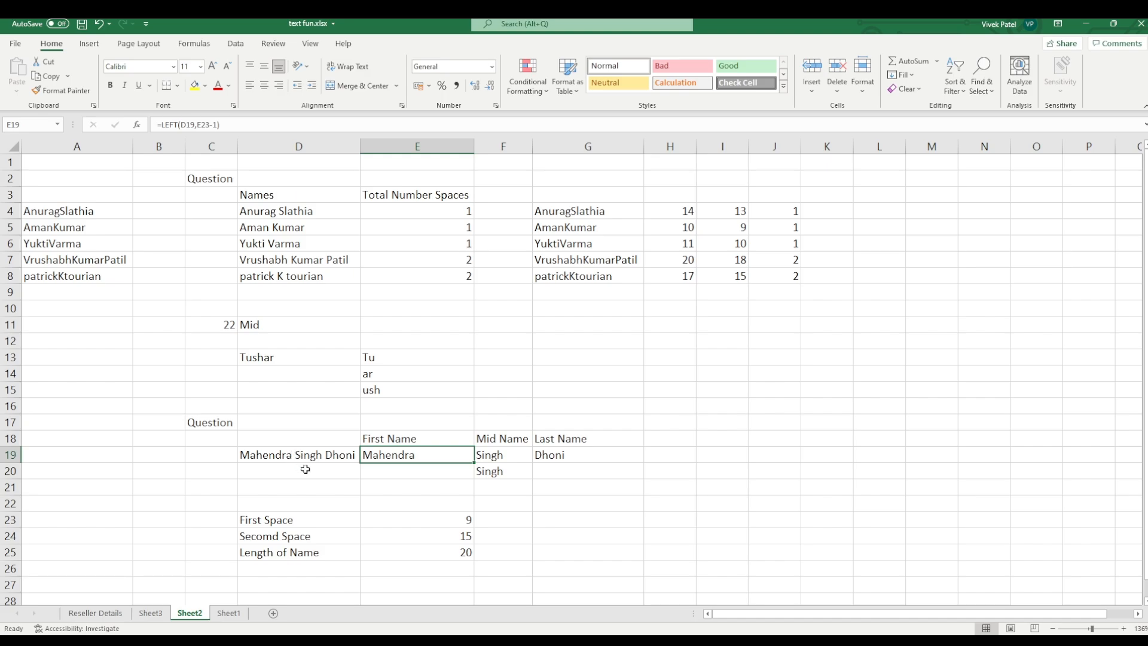
{"action": "left_click", "coordinate": [325, 478]}
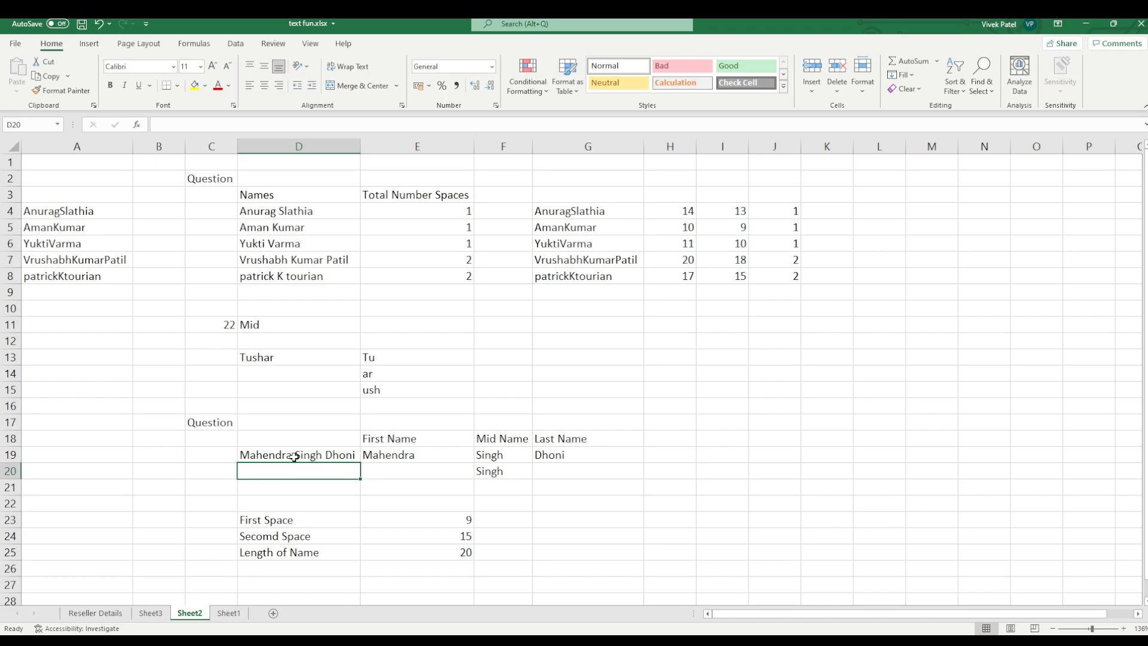
- Inspect the First Space SEARCH formula in E23 and the E23 reference within E19's LEFT formula
{"action": "left_click", "coordinate": [389, 519]}
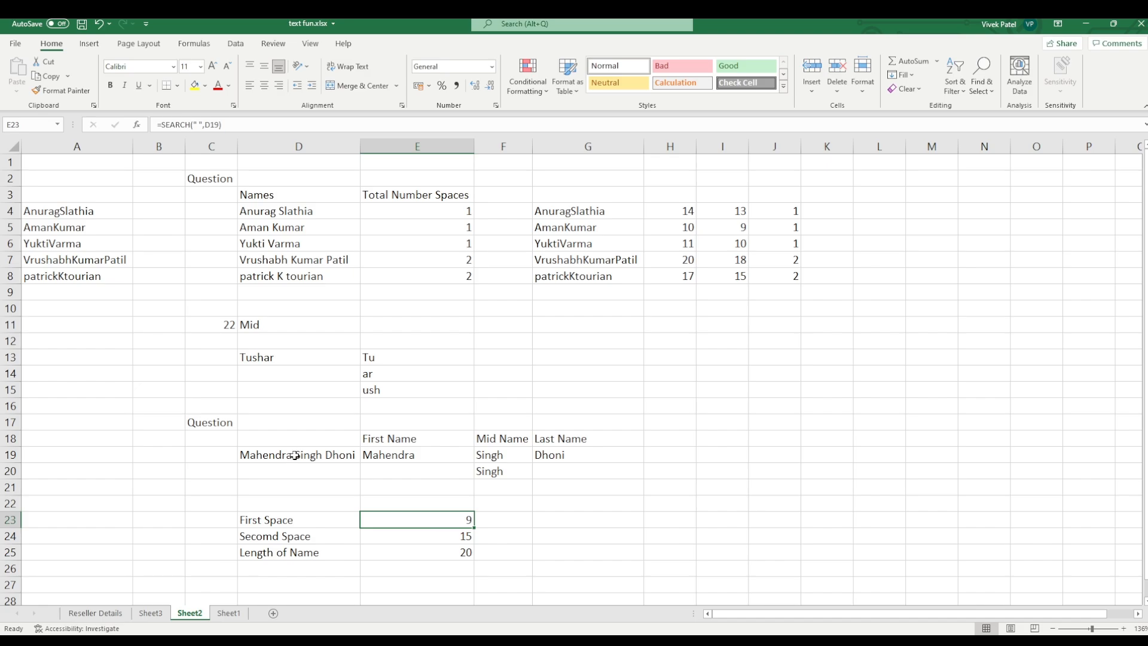
{"action": "left_click", "coordinate": [439, 454]}
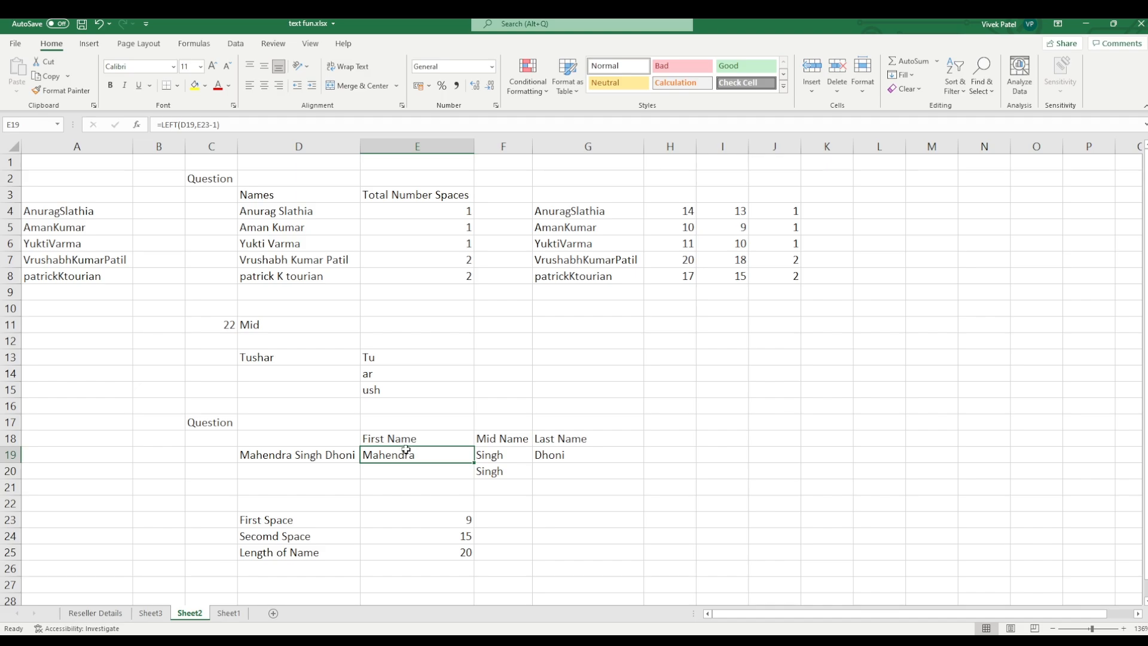
{"action": "left_click", "coordinate": [208, 125]}
{"action": "left_click_drag", "start_coordinate": [209, 125], "coordinate": [198, 126]}
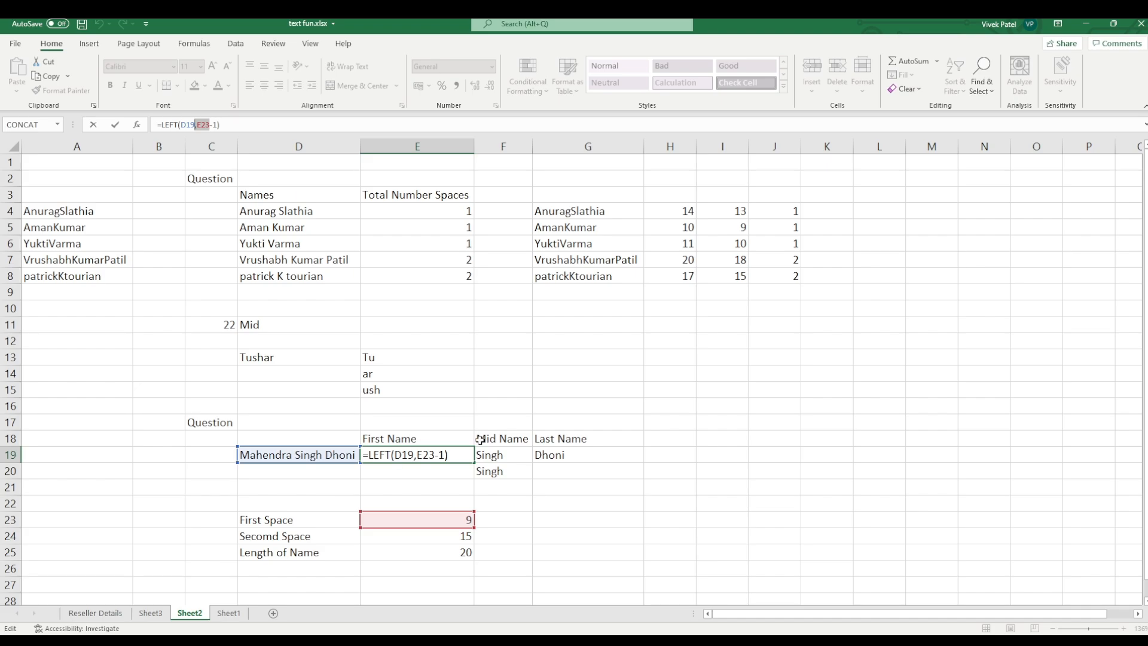
{"action": "left_click", "coordinate": [577, 496]}
- Examine the Last Name RIGHT formula in G19 with its helpers for name length in E25 and second space in E24
{"action": "left_click", "coordinate": [602, 461]}
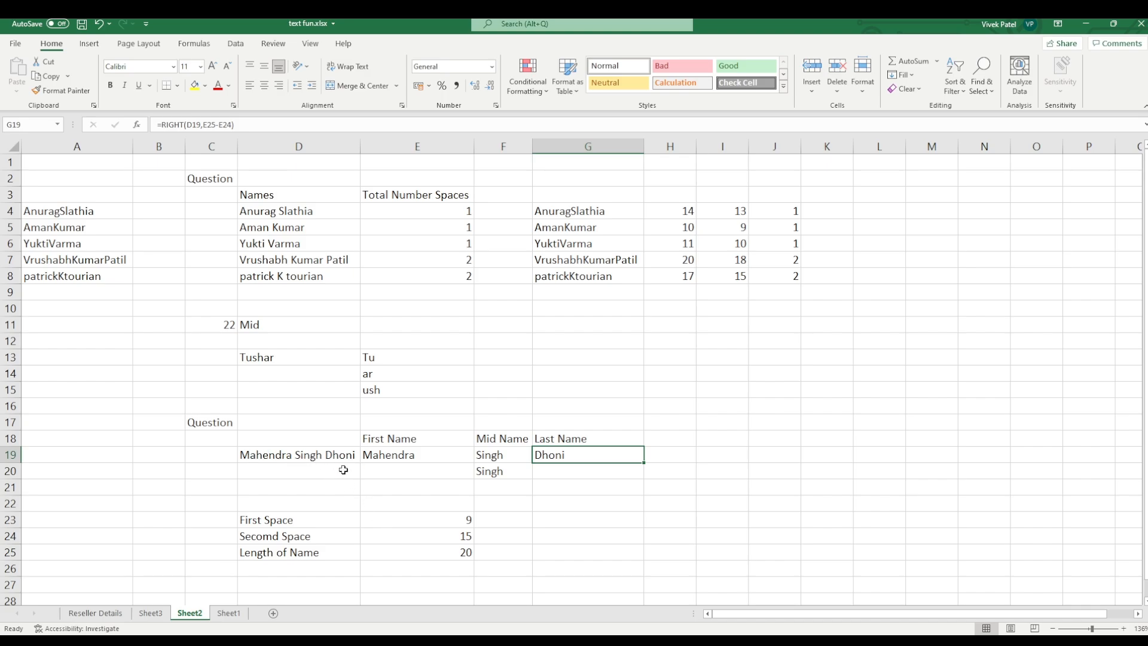
{"action": "left_click", "coordinate": [409, 554]}
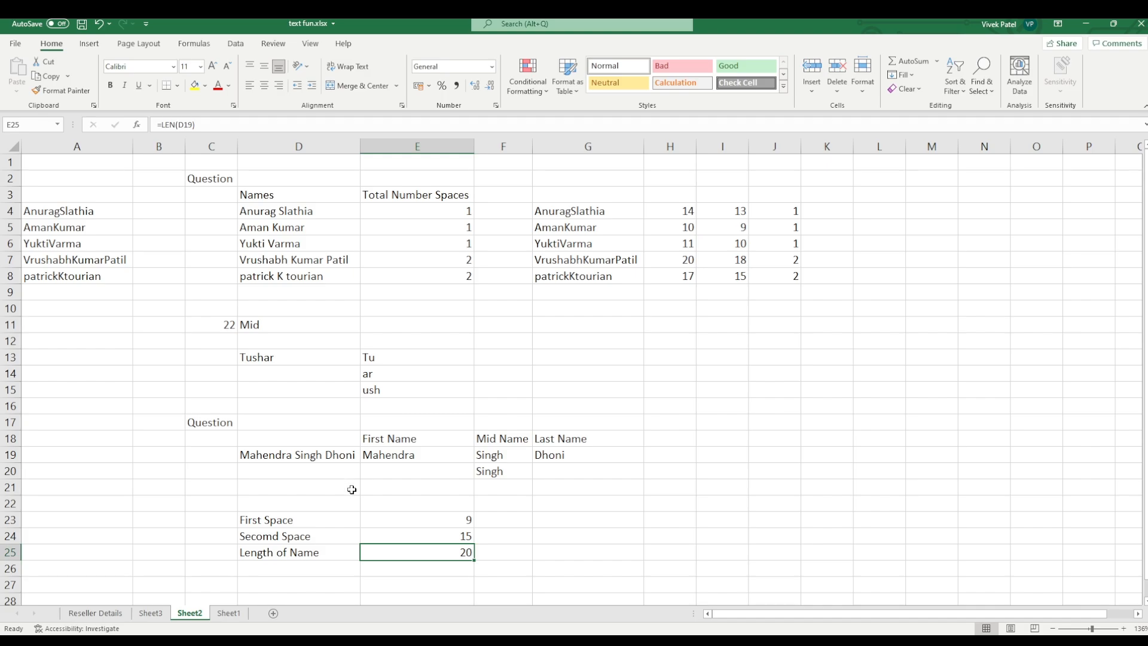
{"action": "left_click", "coordinate": [397, 538]}
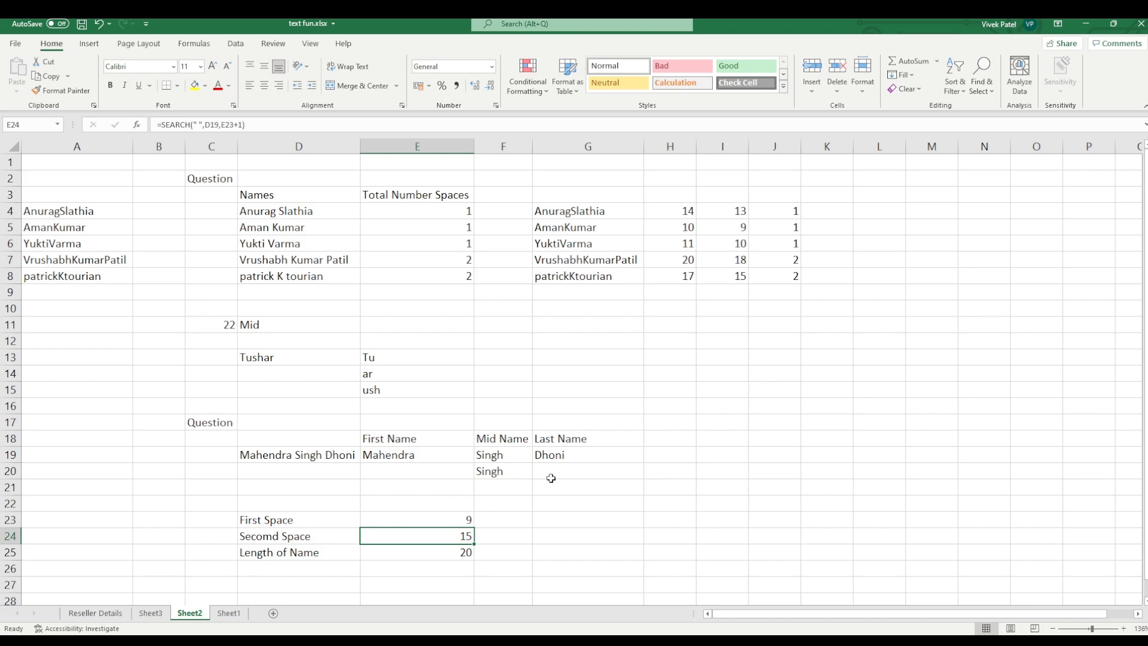
{"action": "left_click", "coordinate": [573, 459]}
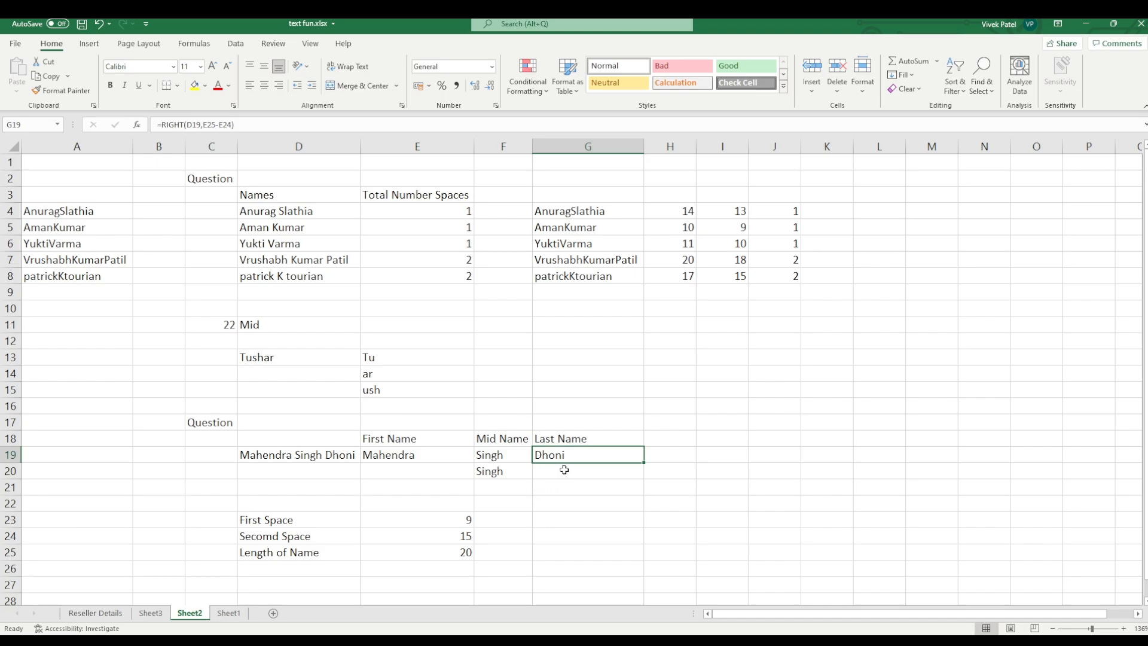
- Inspect the length argument in G19's RIGHT formula and re-enter its E25 reference as =RIGHT(D19,E25-E24)
{"action": "double_click", "coordinate": [210, 125]}
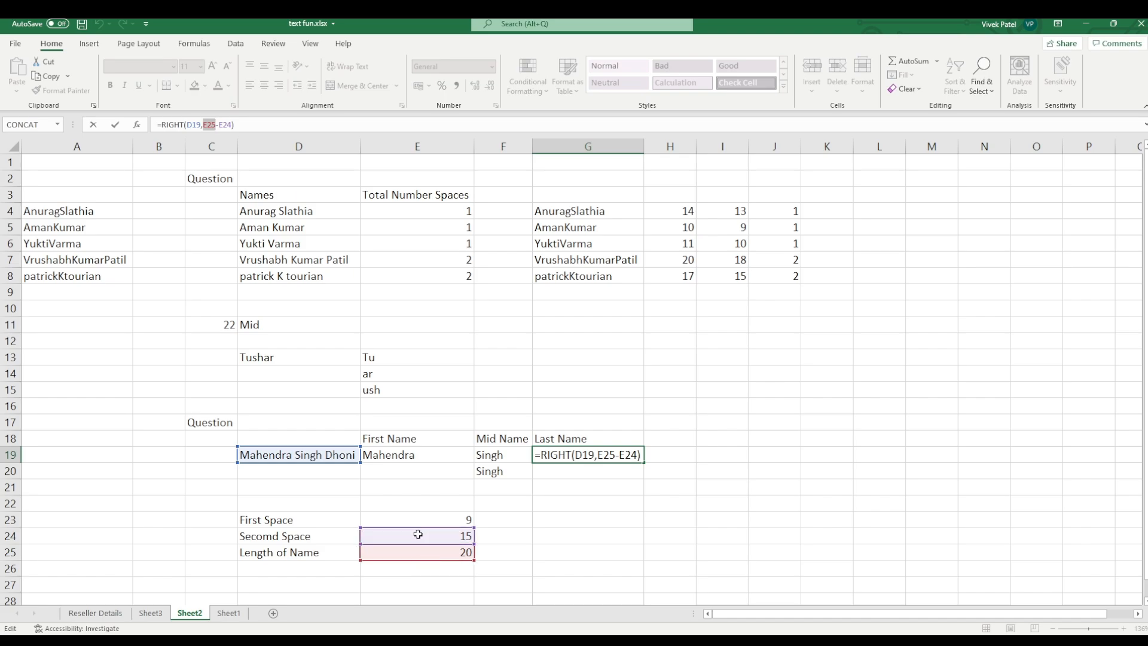
{"action": "left_click", "coordinate": [619, 476]}
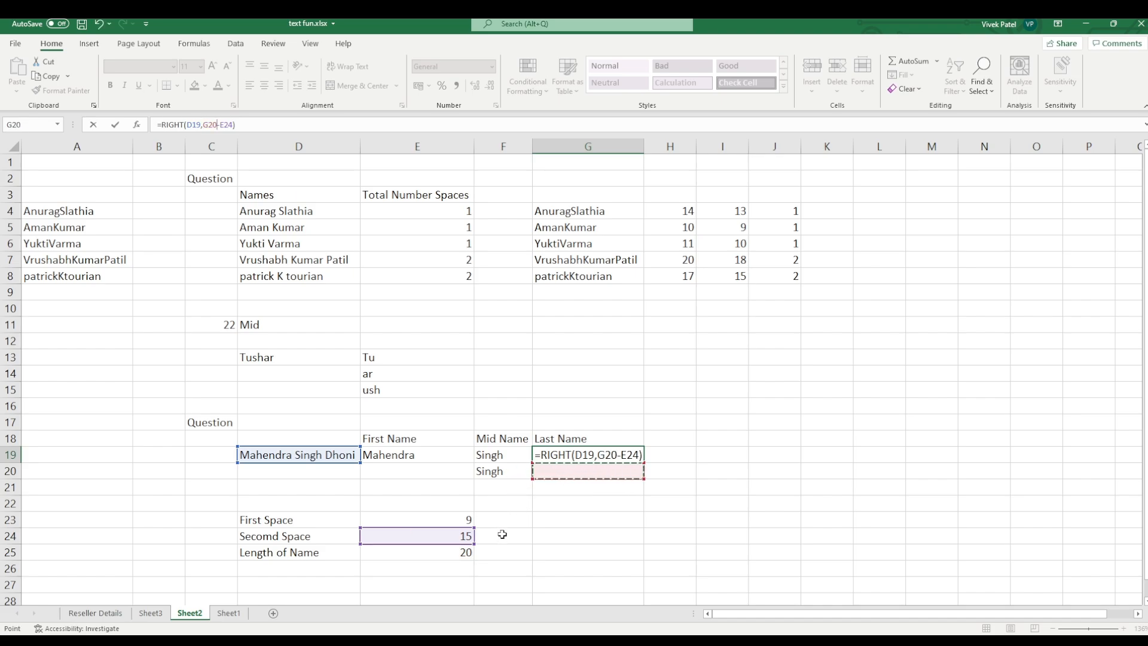
{"action": "left_click", "coordinate": [438, 550]}
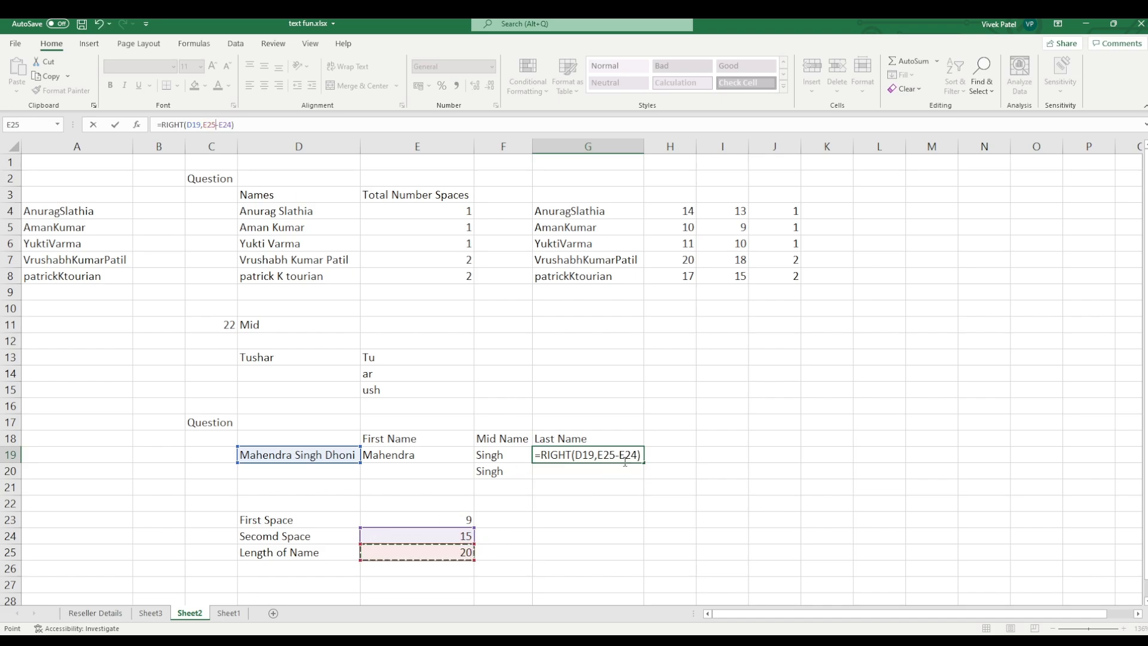
{"action": "key", "text": "Return"}
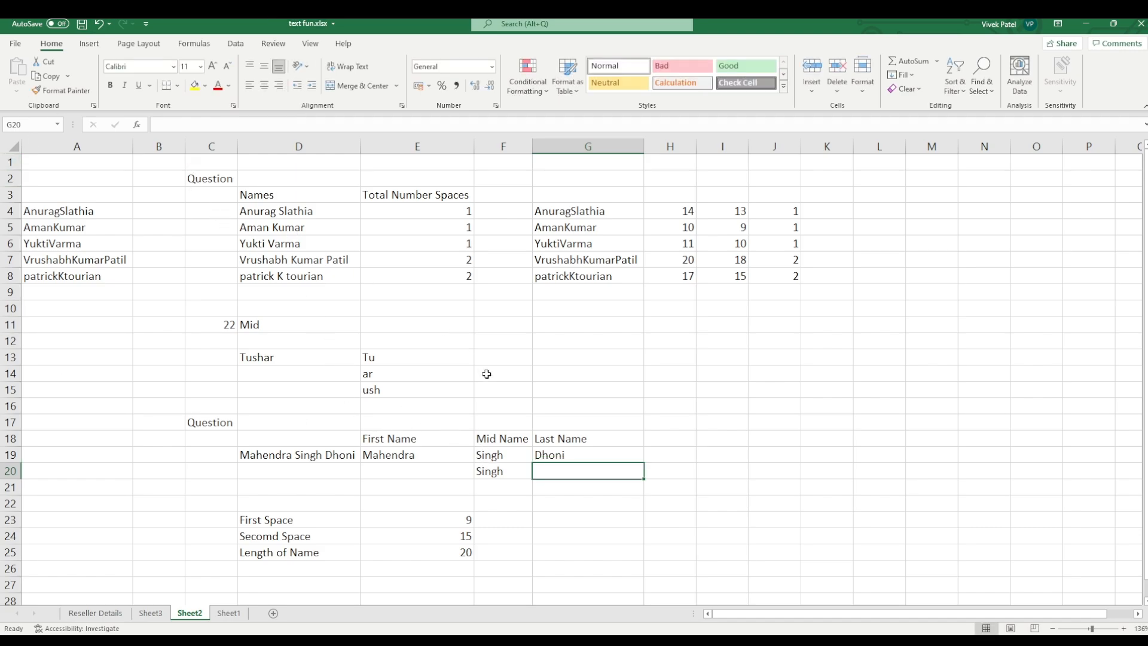
- Examine the Mid Name MID formula in F19 and the helper formulas in E23:E25 that supply the space positions and name length
{"action": "left_click", "coordinate": [510, 461]}
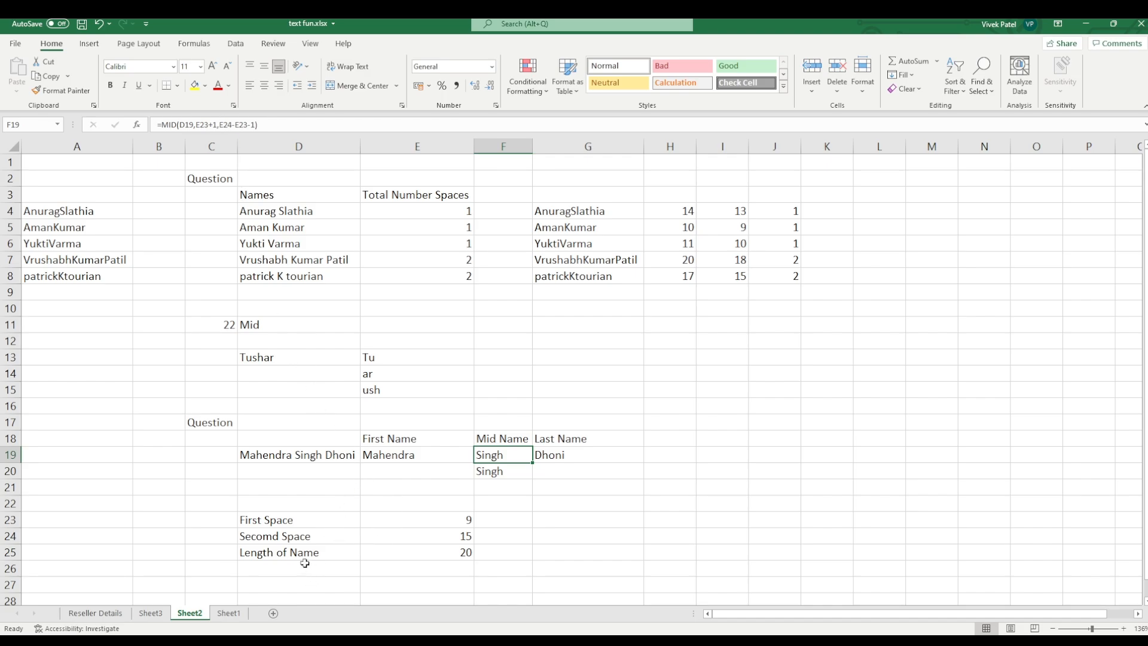
{"action": "left_click", "coordinate": [433, 520]}
{"action": "left_click", "coordinate": [447, 538]}
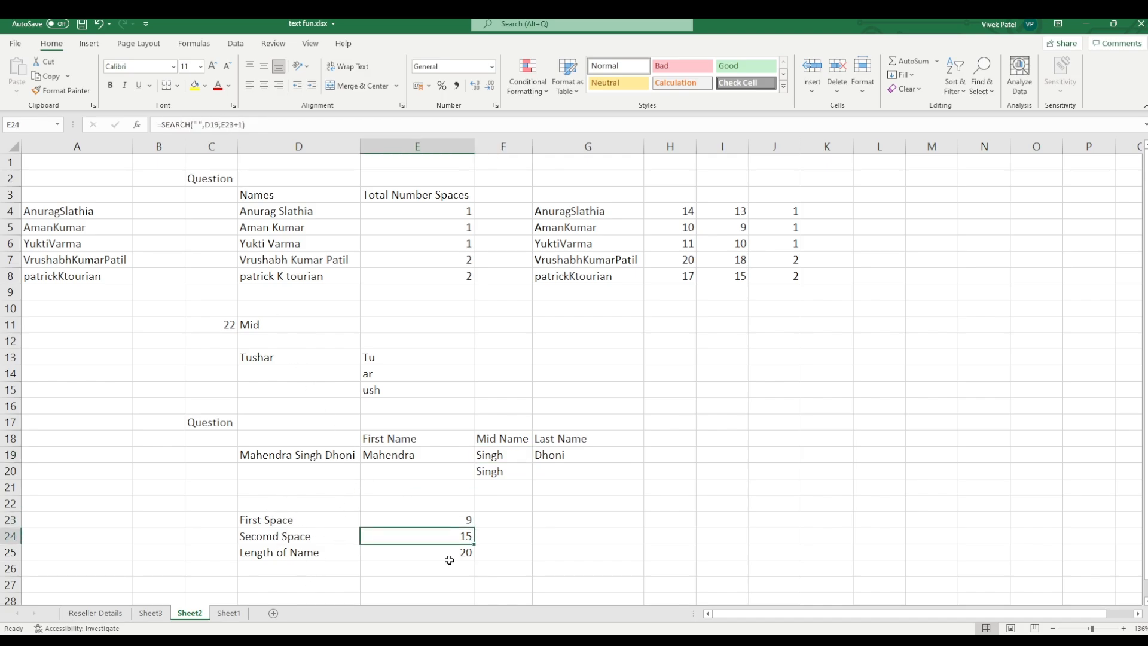
{"action": "left_click", "coordinate": [318, 505]}
{"action": "left_click", "coordinate": [318, 517]}
{"action": "left_click", "coordinate": [436, 519]}
{"action": "left_click", "coordinate": [443, 565]}
{"action": "left_click_drag", "start_coordinate": [437, 541], "coordinate": [439, 551]}
{"action": "left_click", "coordinate": [439, 554]}
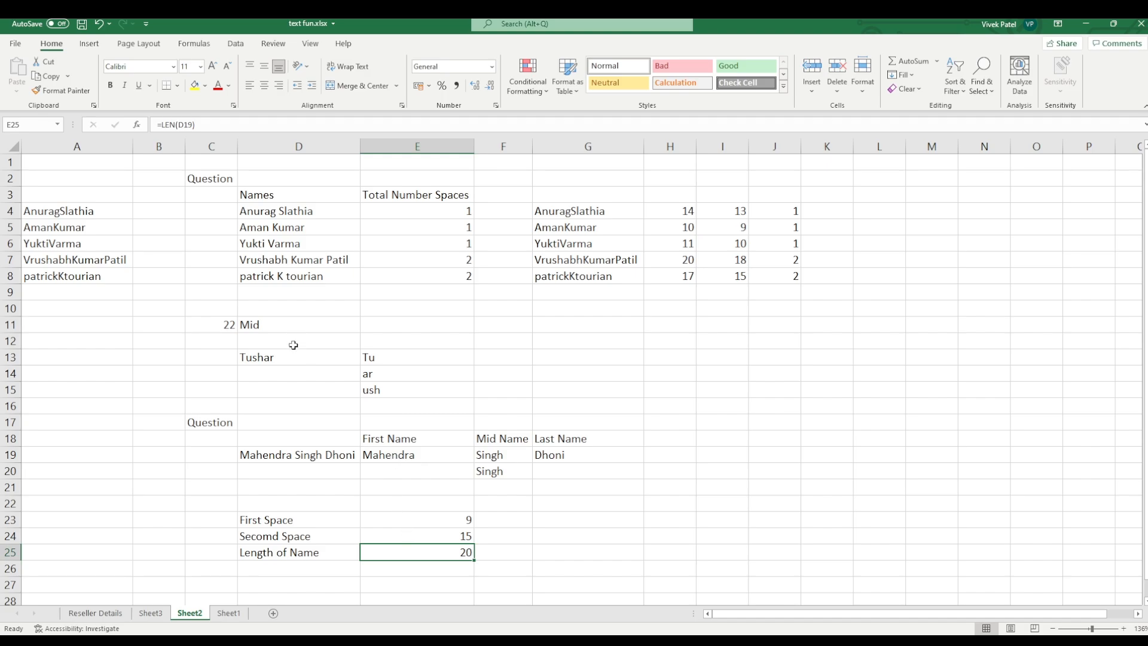
- Trace E19's LEFT formula to the first-space helper in E23, and G19's RIGHT formula to the second-space helper in E24
{"action": "left_click", "coordinate": [454, 456]}
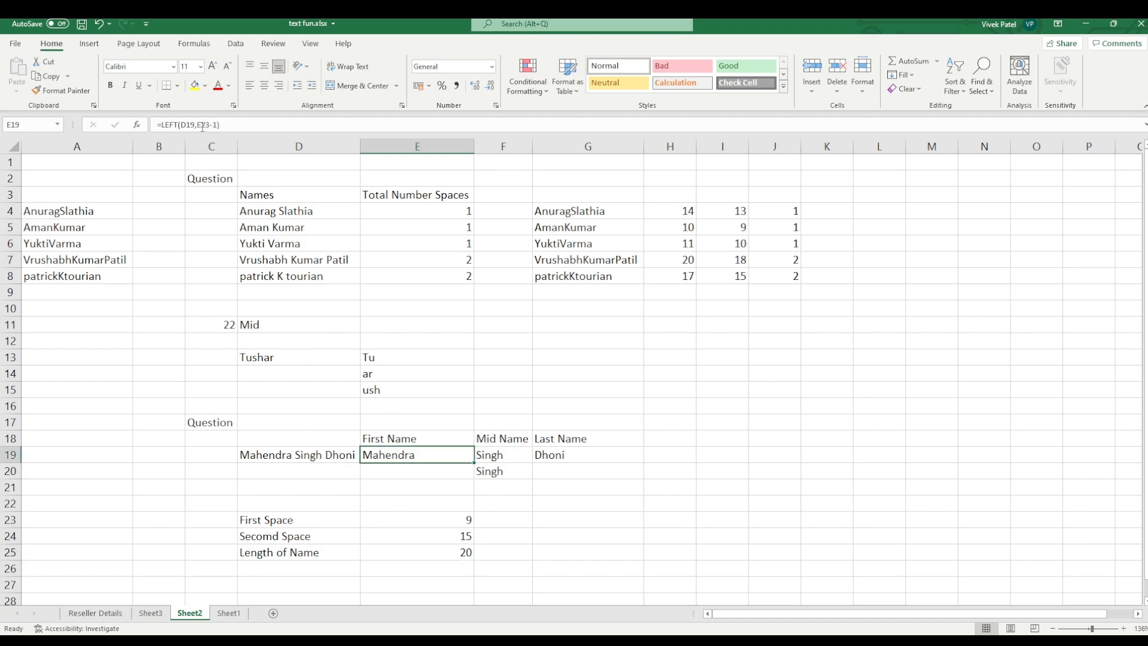
{"action": "key", "text": "Down"}
{"action": "key", "text": "Down"}
{"action": "key", "text": "Down"}
{"action": "key", "text": "Down"}
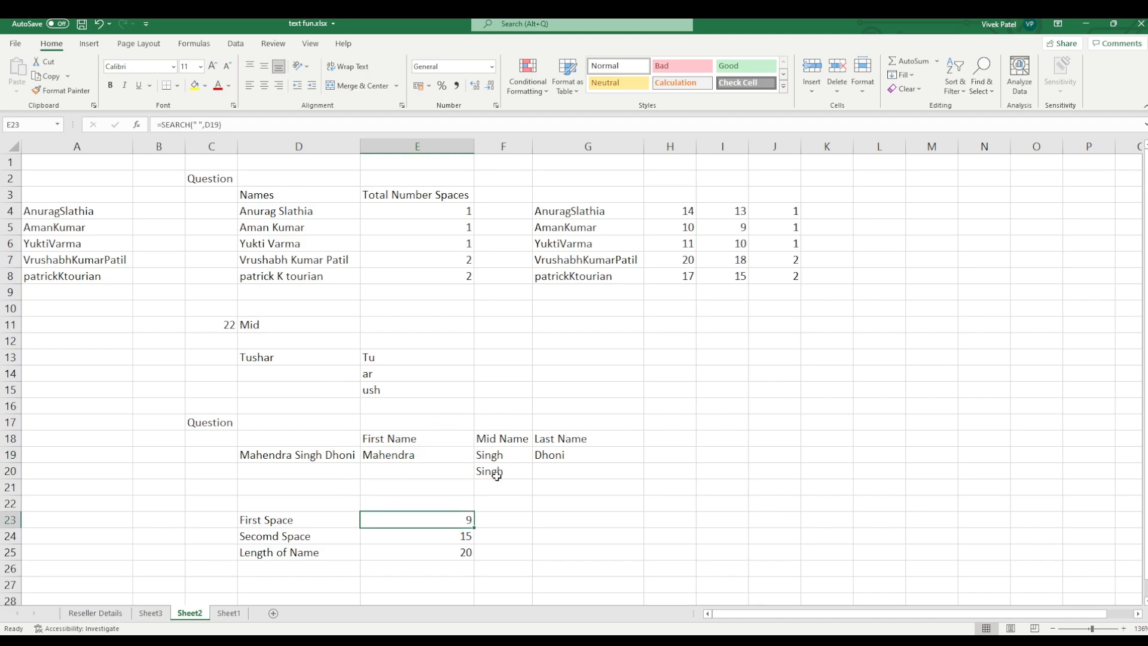
{"action": "left_click", "coordinate": [544, 460]}
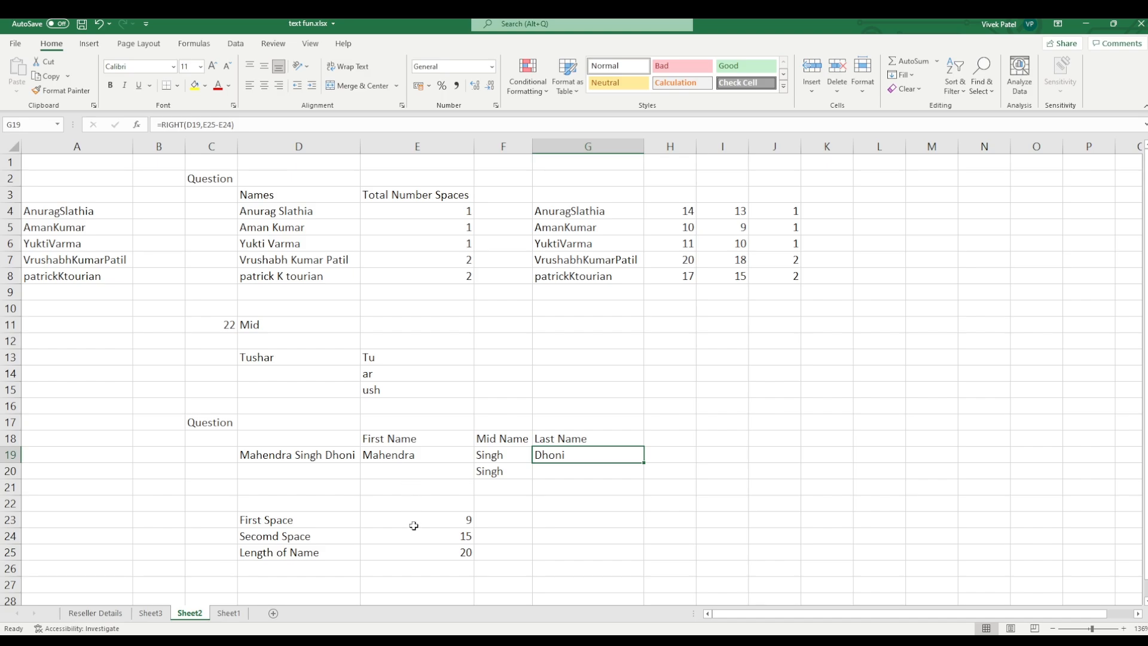
{"action": "left_click", "coordinate": [397, 540]}
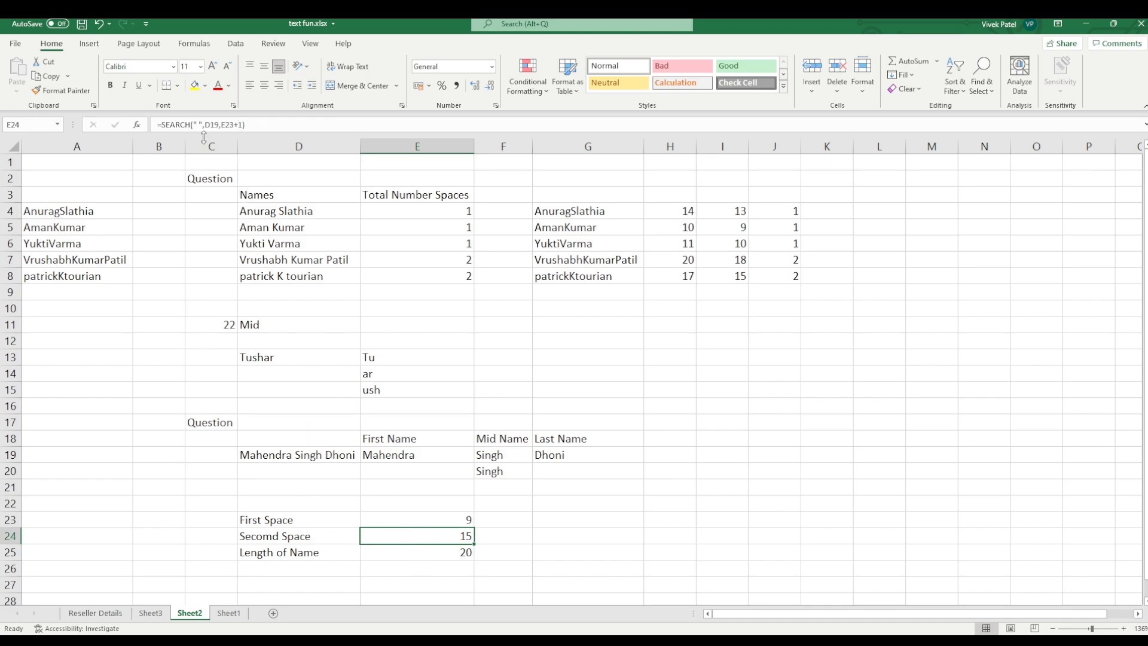
- Change the second-space formula in E24 to =SEARCH(" ",D19,E23+F231) and inspect it
{"action": "left_click", "coordinate": [237, 126]}
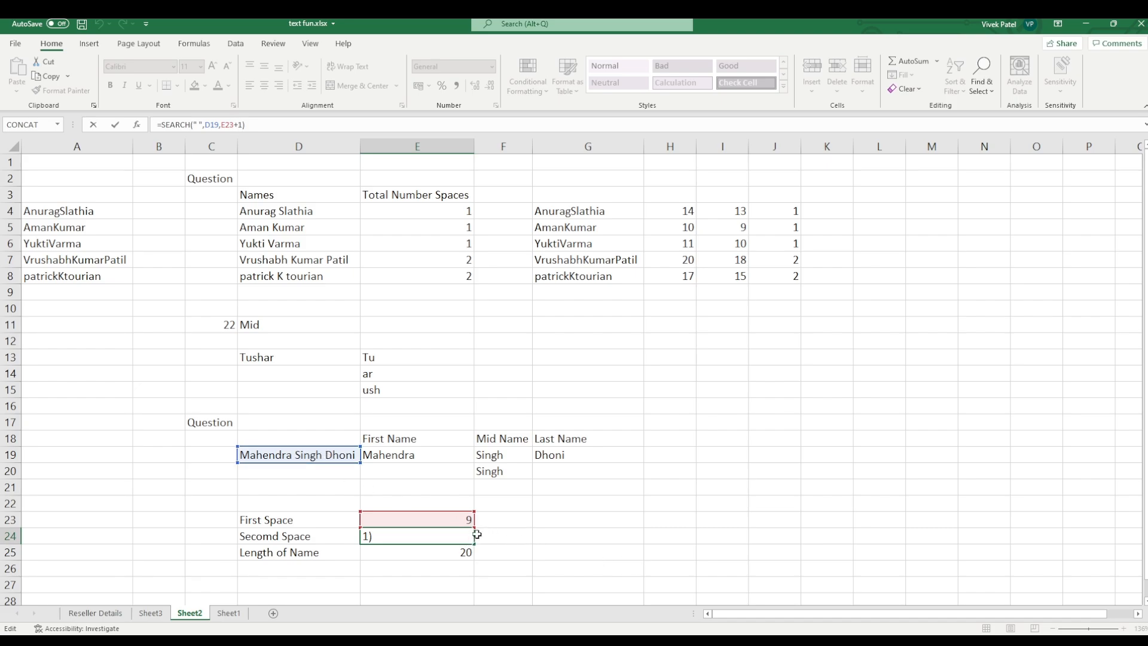
{"action": "left_click", "coordinate": [501, 522]}
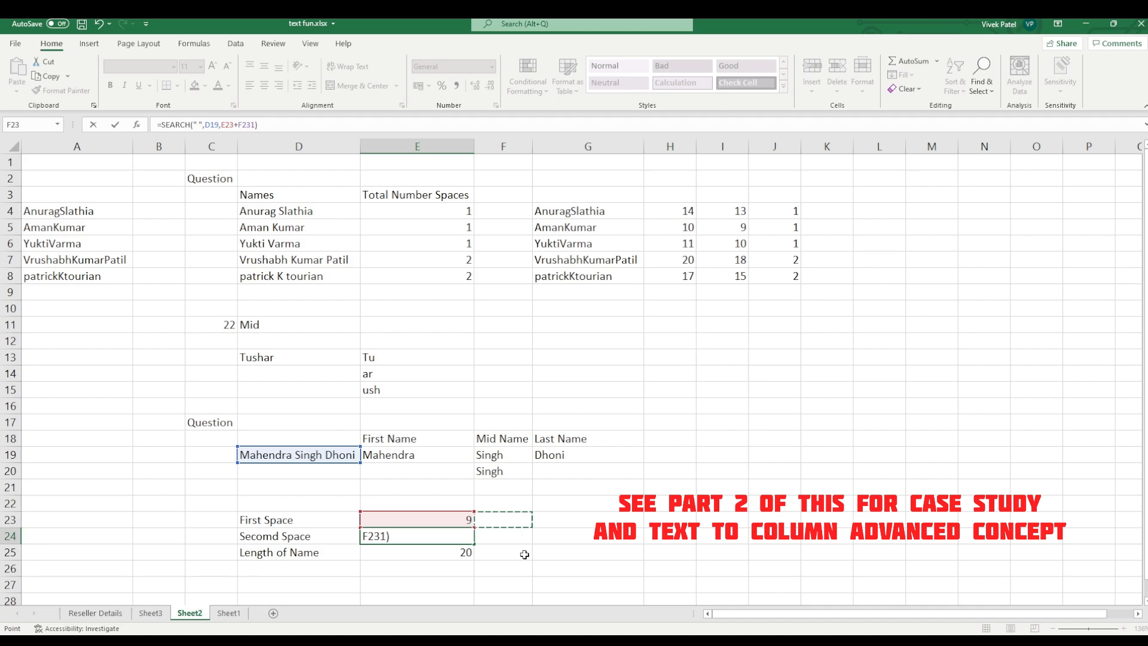
{"action": "left_click", "coordinate": [465, 536]}
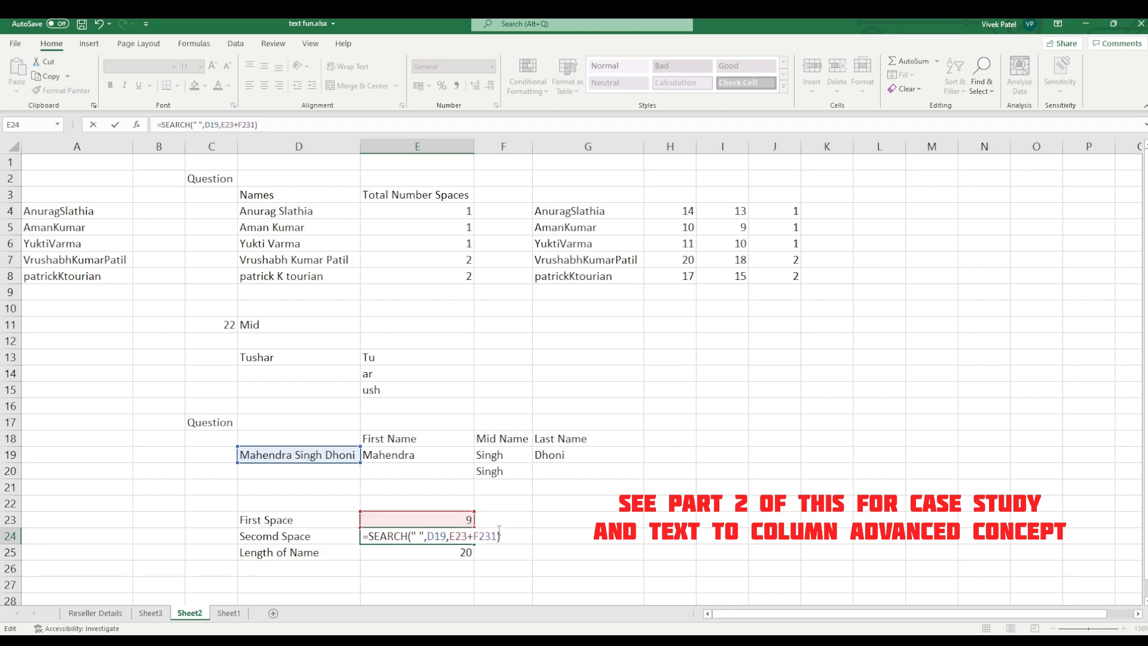
{"action": "key", "text": "Return"}
{"action": "left_click", "coordinate": [463, 532]}
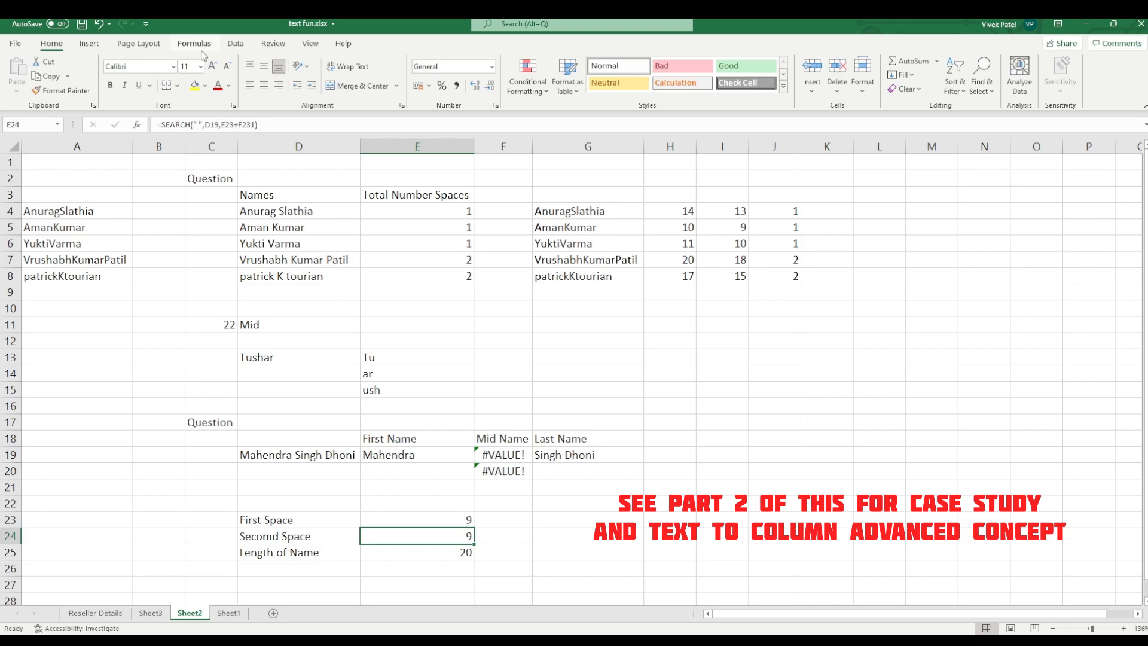
- Correct the second-space formula in E24 to =SEARCH(" ",D19,E23+1)
{"action": "left_click", "coordinate": [254, 123]}
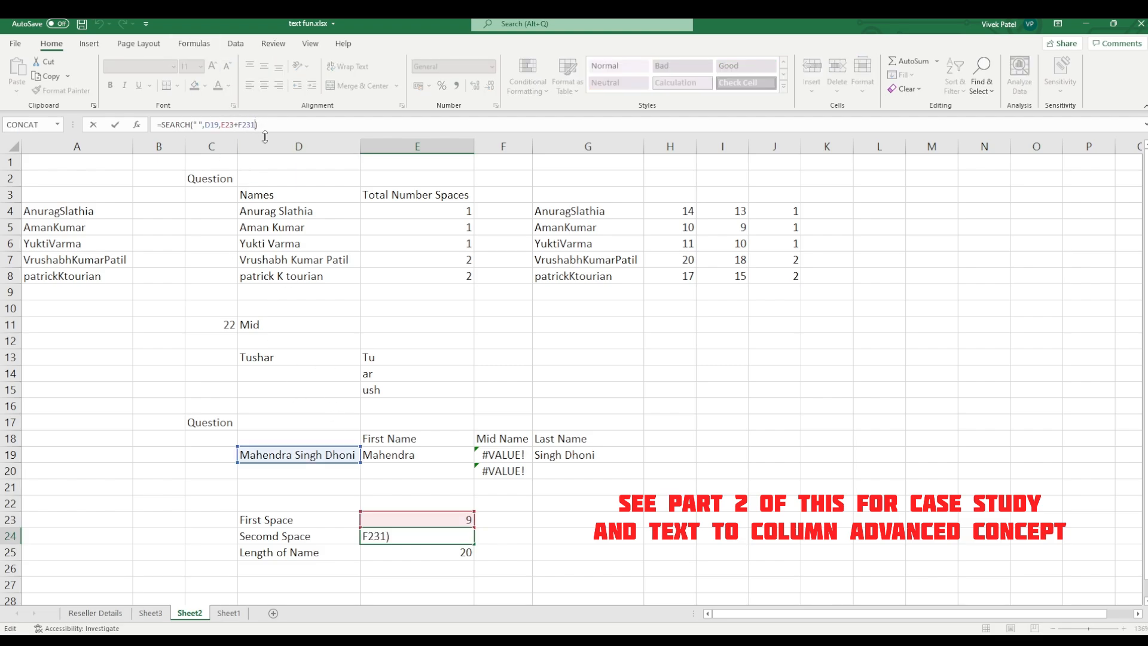
{"action": "key", "text": "BackSpace"}
{"action": "key", "text": "BackSpace"}
{"action": "key", "text": "BackSpace"}
{"action": "key", "text": "BackSpace"}
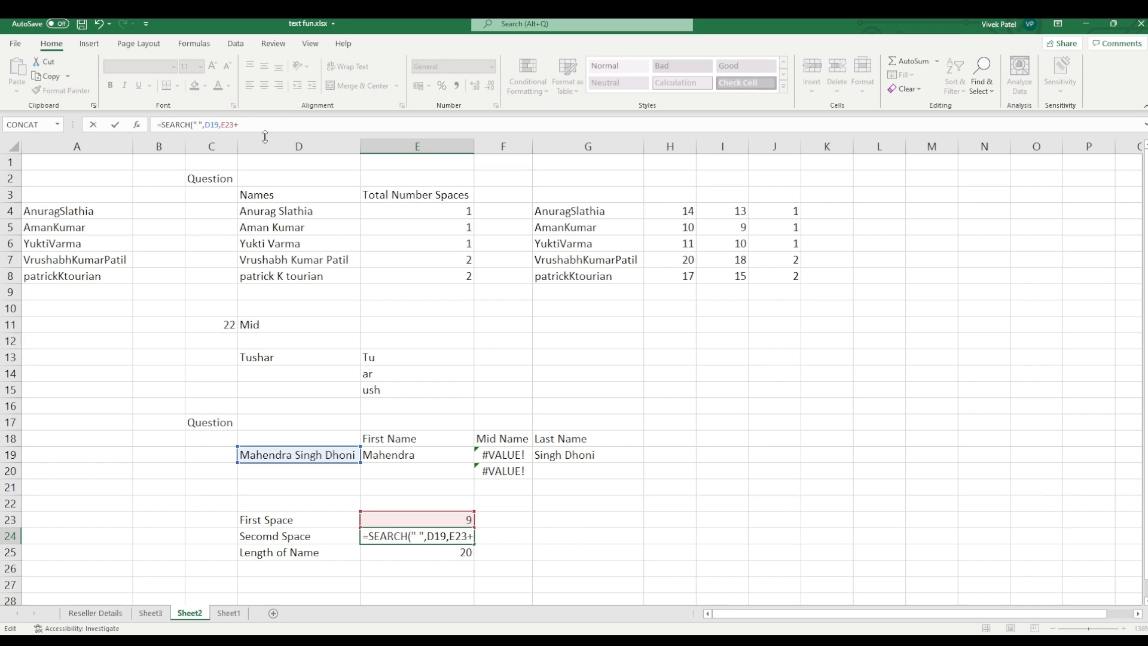
{"action": "type", "text": "1)"}
{"action": "key", "text": "Return"}
{"action": "left_click", "coordinate": [548, 530]}
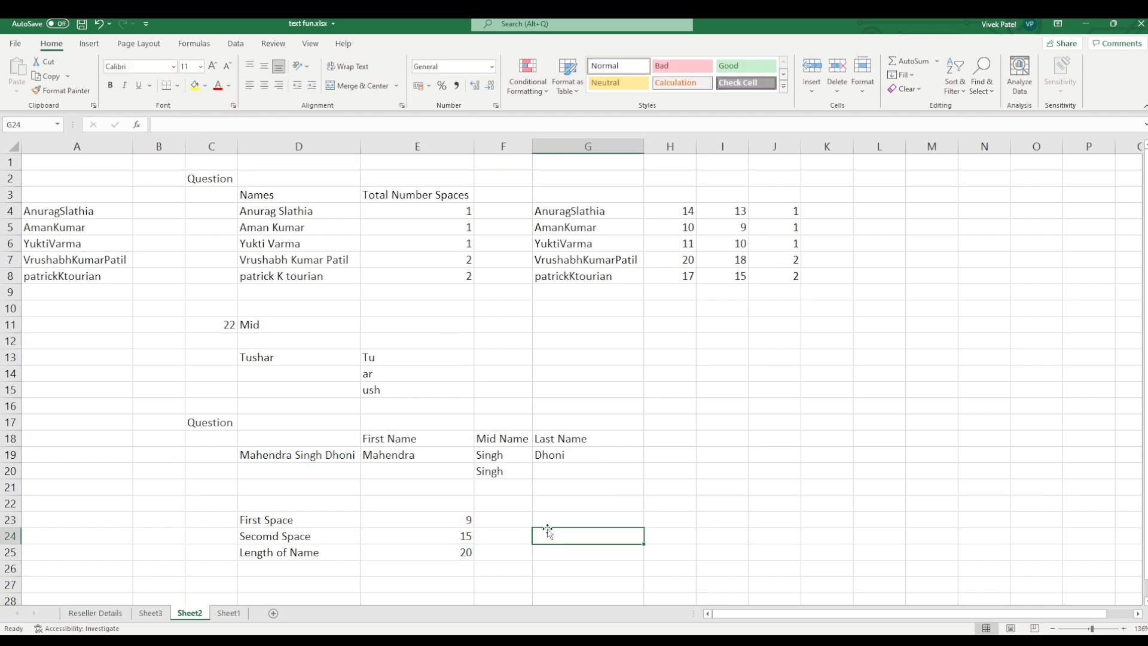